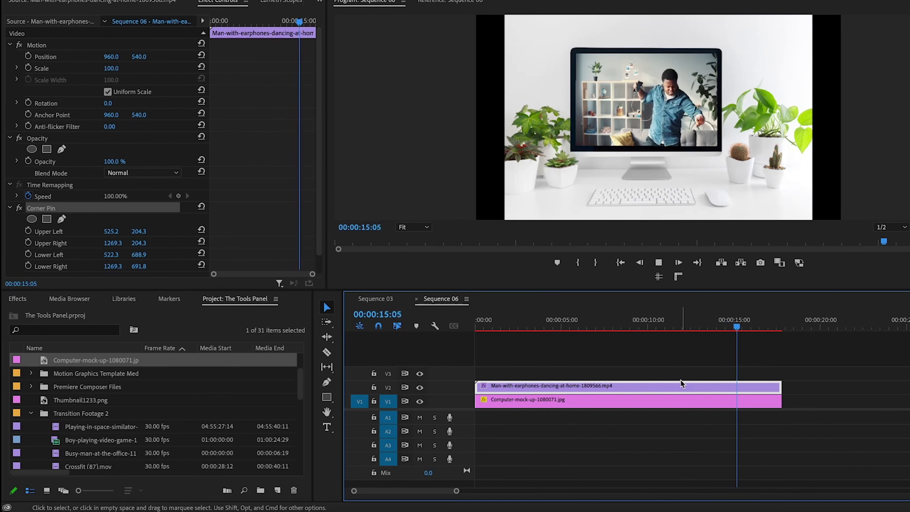
Stop playback, apply Lens Distortion to the Man-with-earphones clip, and set its Curvature to -22
key("space")
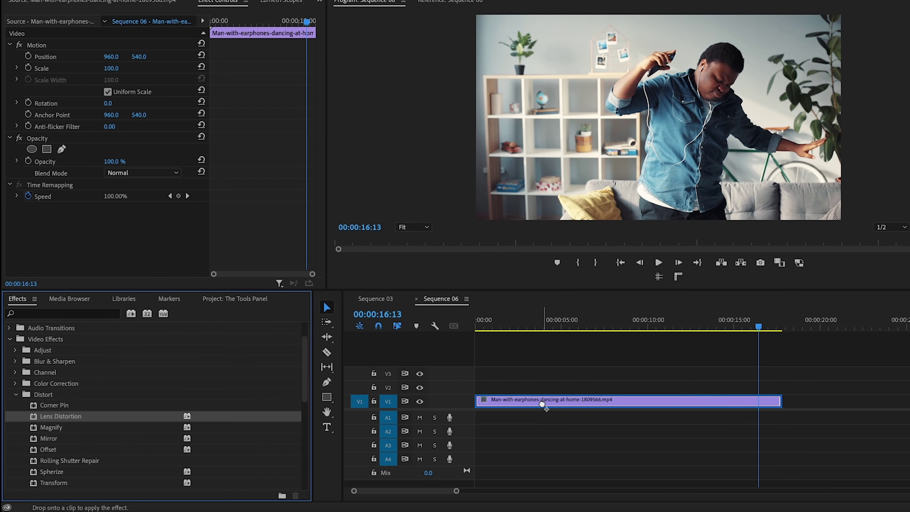
left_click_drag(541, 404, 541, 403)
scroll(269, 227, "down", 2)
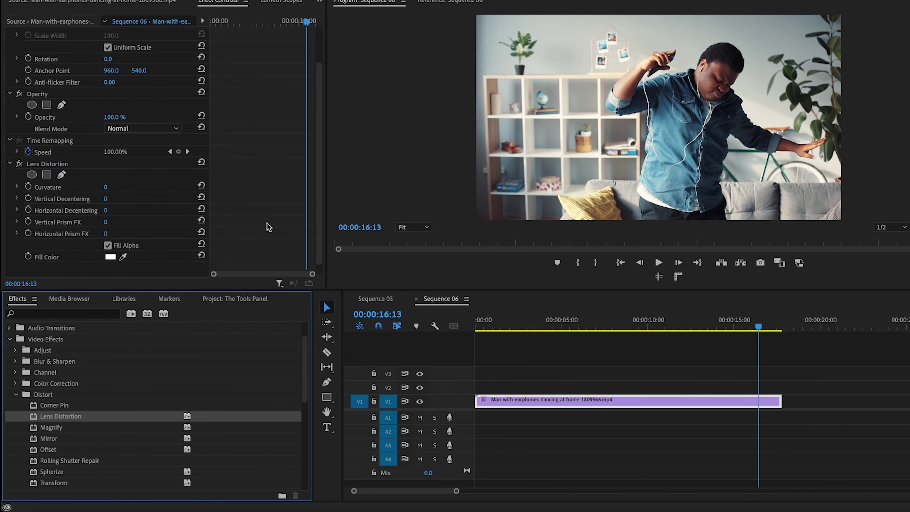
mouse_move(106, 187)
left_mouse_down()
mouse_move(158, 187)
mouse_move(94, 187)
mouse_move(114, 187)
left_mouse_up()
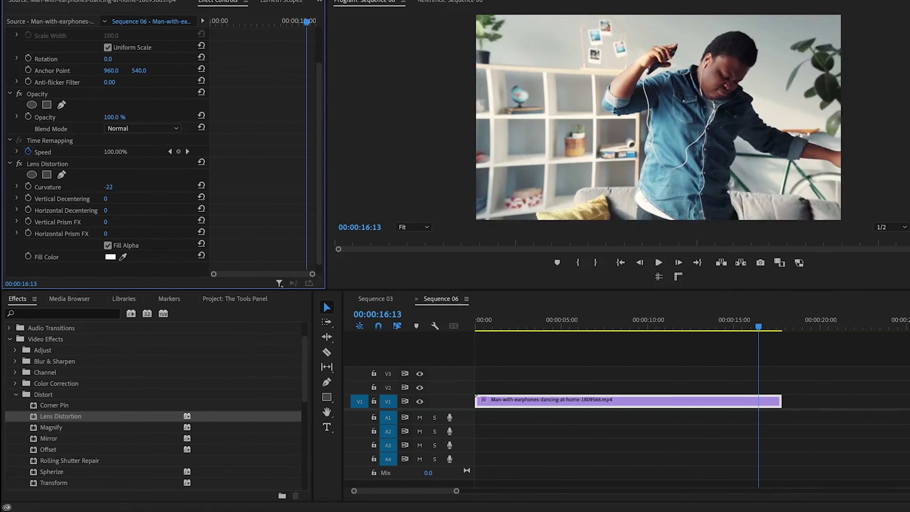
Apply Magnify to the clip with a square shape, Center 463, 540, Magnification 333 and Size 299
double_click(101, 431)
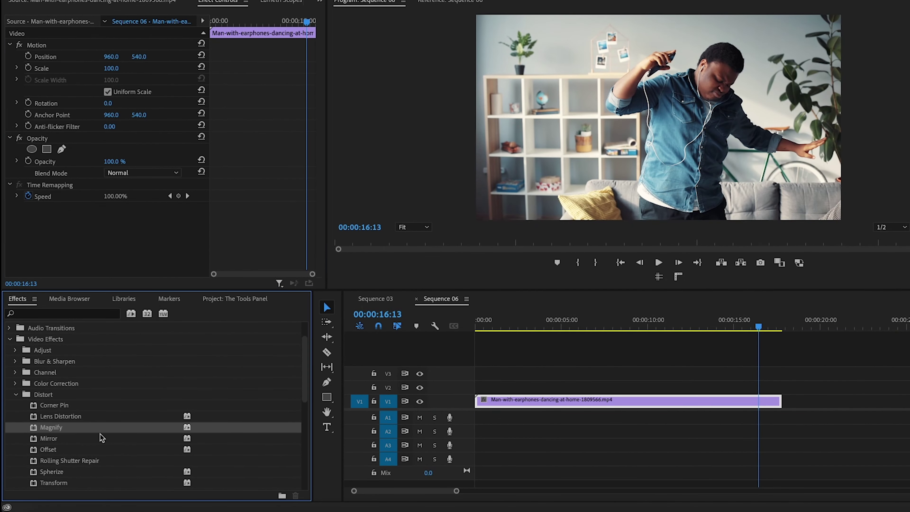
scroll(110, 158, "down", 5)
left_click_drag(110, 158, 116, 165)
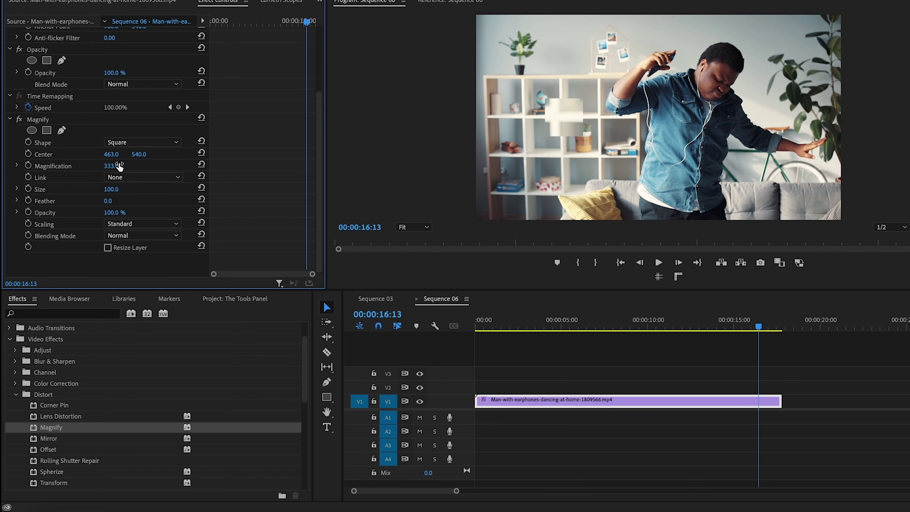
mouse_move(115, 189)
left_mouse_down()
mouse_move(151, 189)
mouse_move(113, 201)
left_mouse_up()
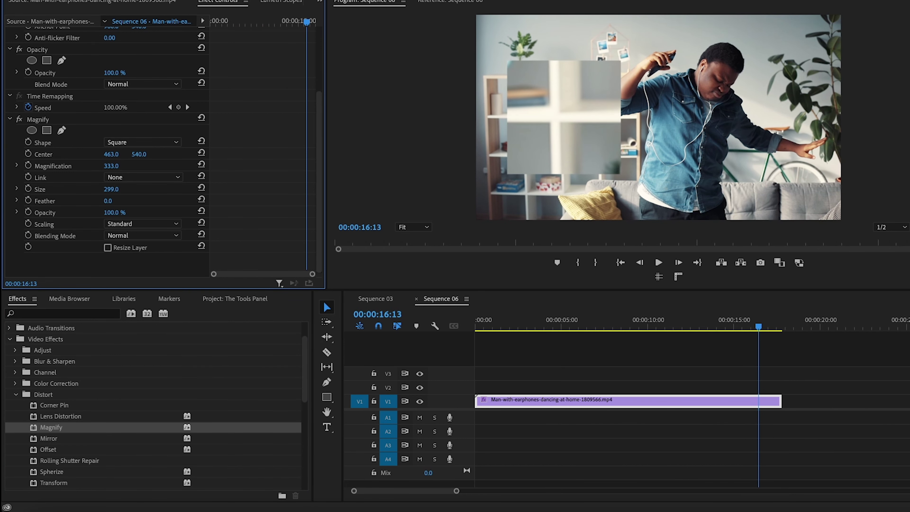
Set the Magnify effect's Scaling to Scatter
left_click(122, 224)
left_click(125, 258)
left_click(122, 225)
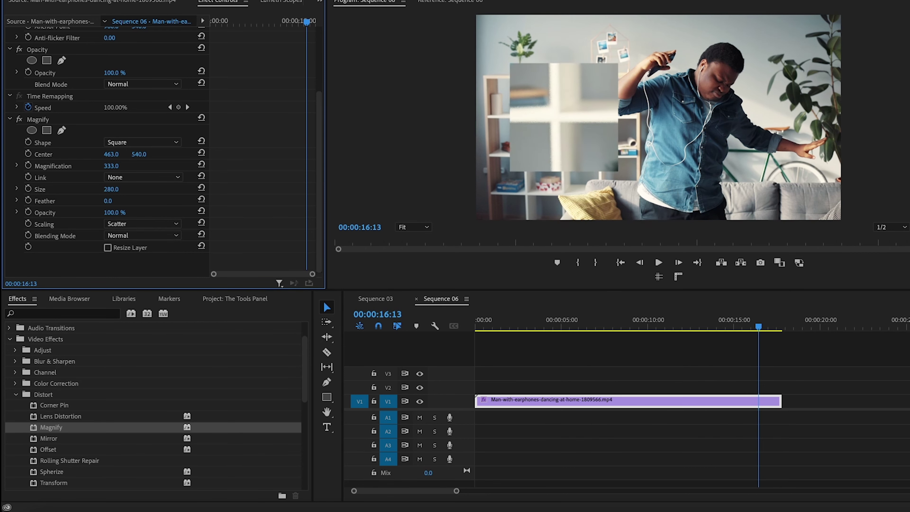
Make the magnifier a circle centred at 1297, 338, set its Size to 394, and preview the clip
left_click_drag(109, 191, 141, 190)
left_click(477, 320)
key("space")
key("space")
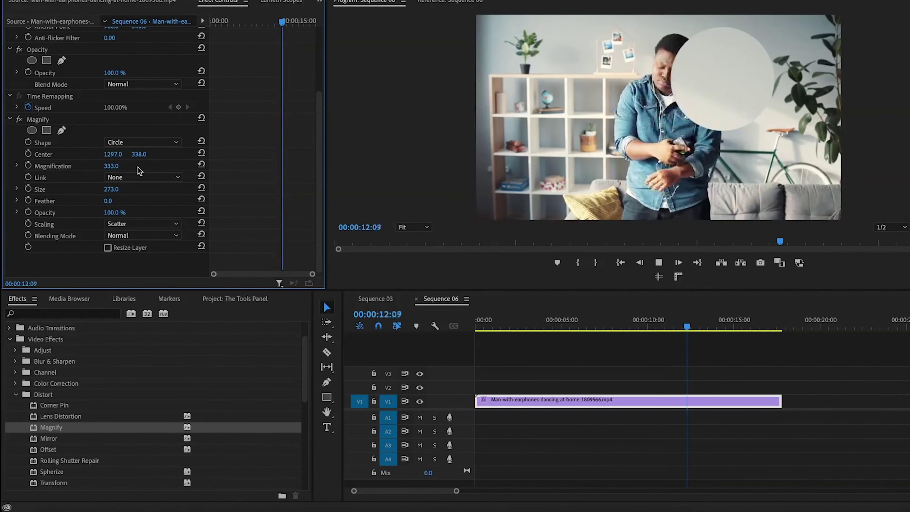
left_click_drag(110, 189, 122, 197)
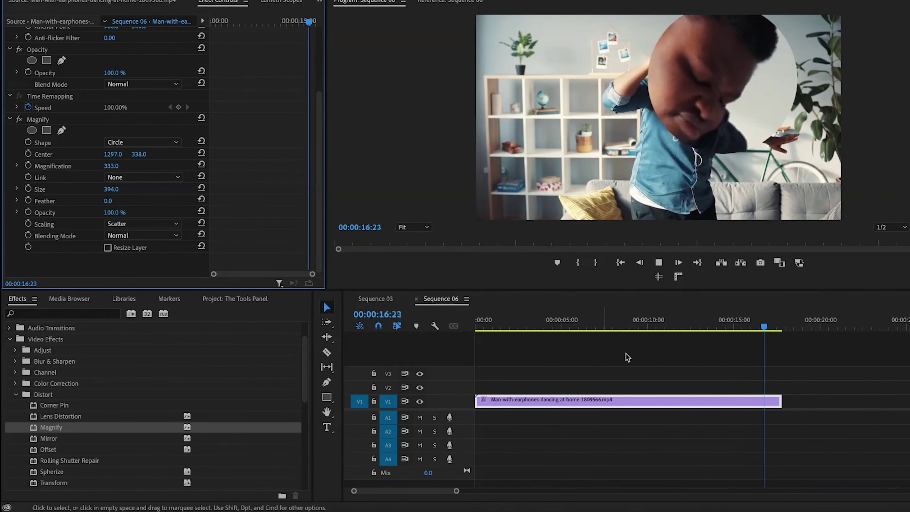
Replace the clip's Magnify effect with Mirror and set the Reflection Angle to 90°
left_click(37, 120)
key("Delete")
left_click(48, 440)
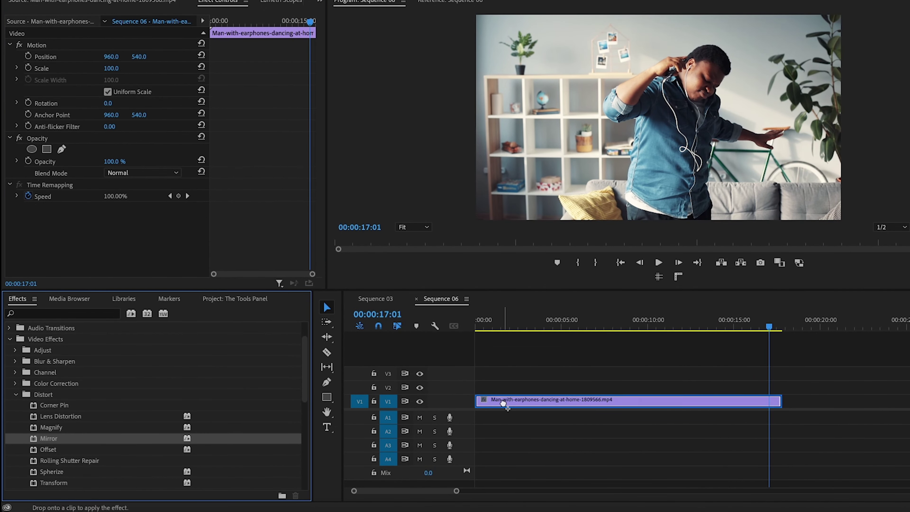
left_click_drag(504, 404, 503, 404)
left_click(504, 324)
mouse_move(109, 243)
left_mouse_down()
mouse_move(122, 244)
mouse_move(109, 244)
left_mouse_up()
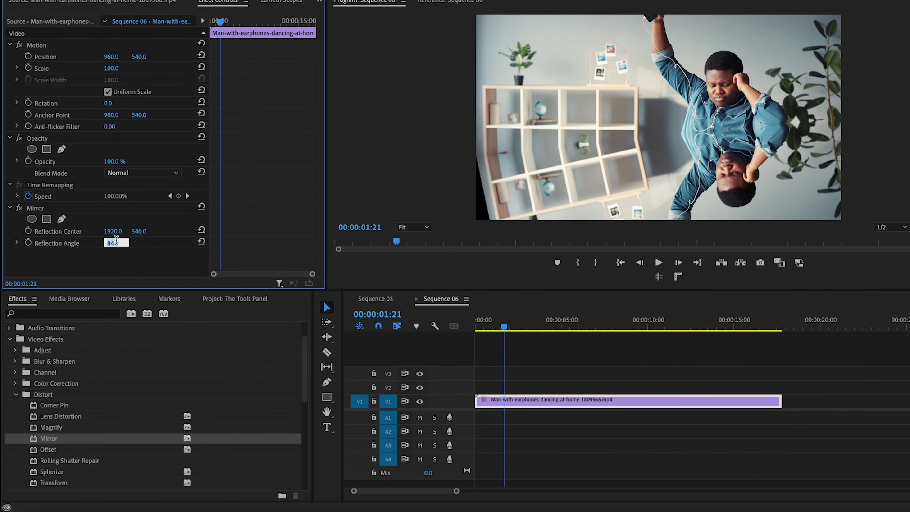
key("Return")
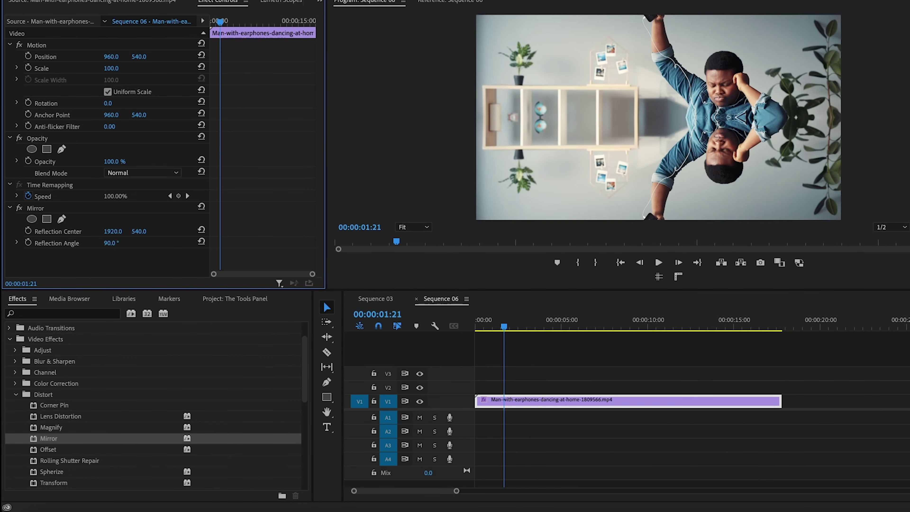
Preview the mirrored clip and move the Reflection Center to about 972, 639
key("space")
key("space")
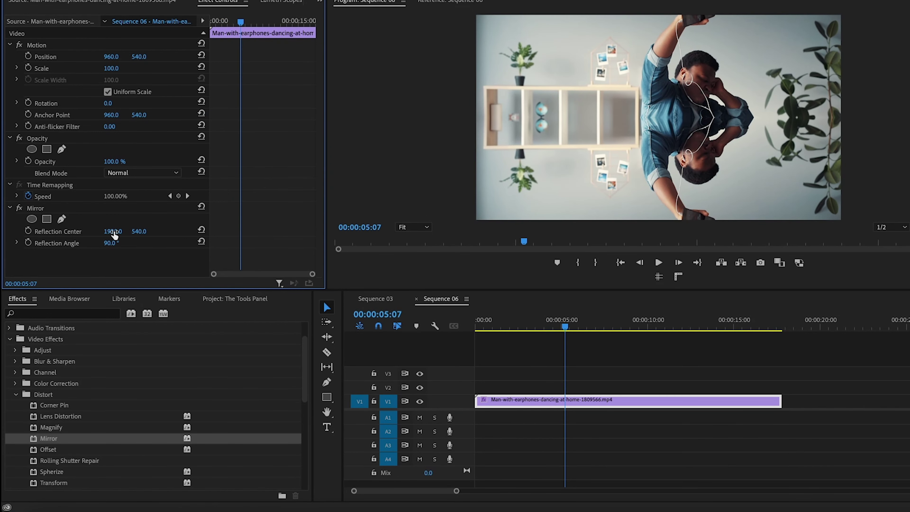
left_click_drag(841, 117, 840, 119)
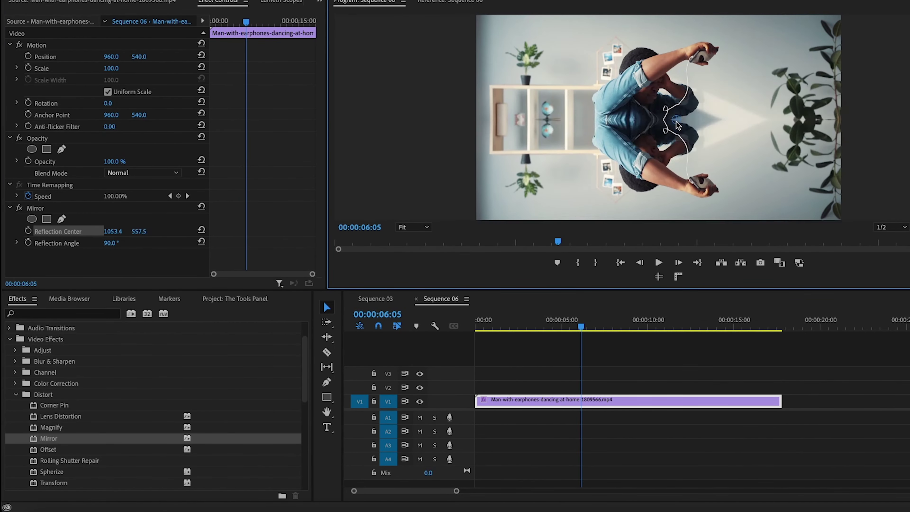
left_click_drag(657, 195, 661, 143)
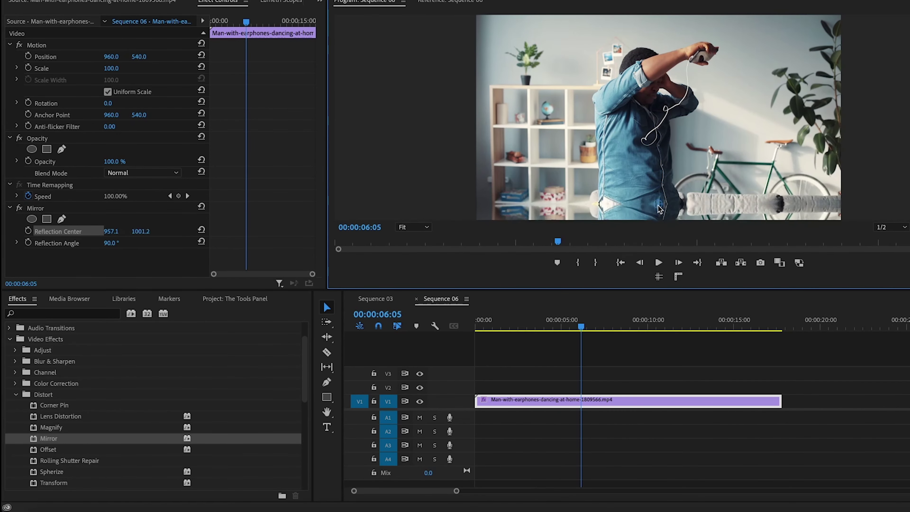
Replace the clip's Mirror effect with Offset and set Shift Center To to about 853, 1562
left_click(40, 211)
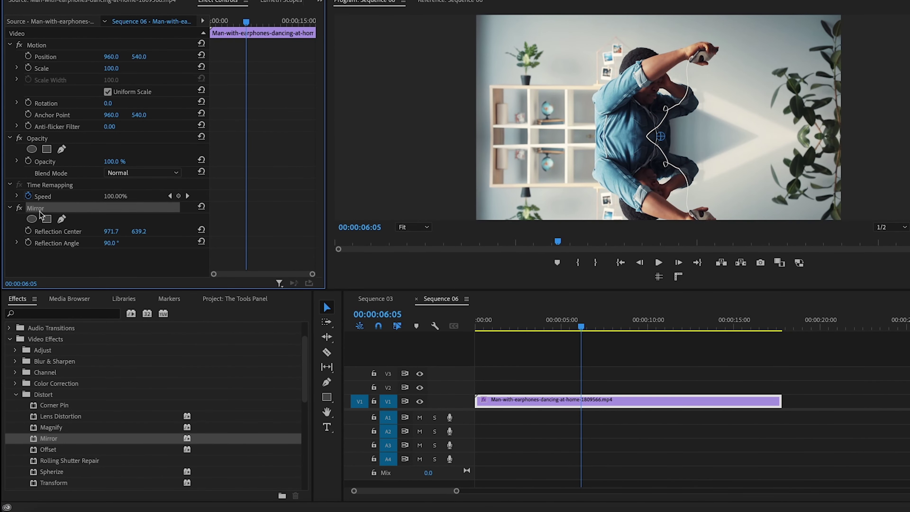
key("Delete")
left_click_drag(191, 447, 57, 233)
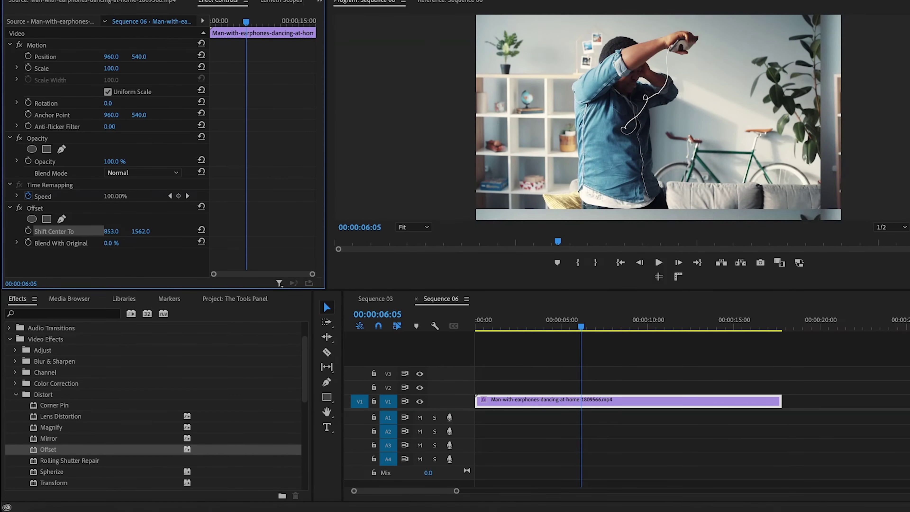
Shift the Offset effect's centre further horizontally and vertically, and adjust the clip's Motion Scale
left_click_drag(113, 232, 54, 233)
left_click_drag(139, 232, 96, 115)
mouse_move(112, 69)
left_mouse_down()
mouse_move(93, 69)
mouse_move(122, 74)
left_mouse_up()
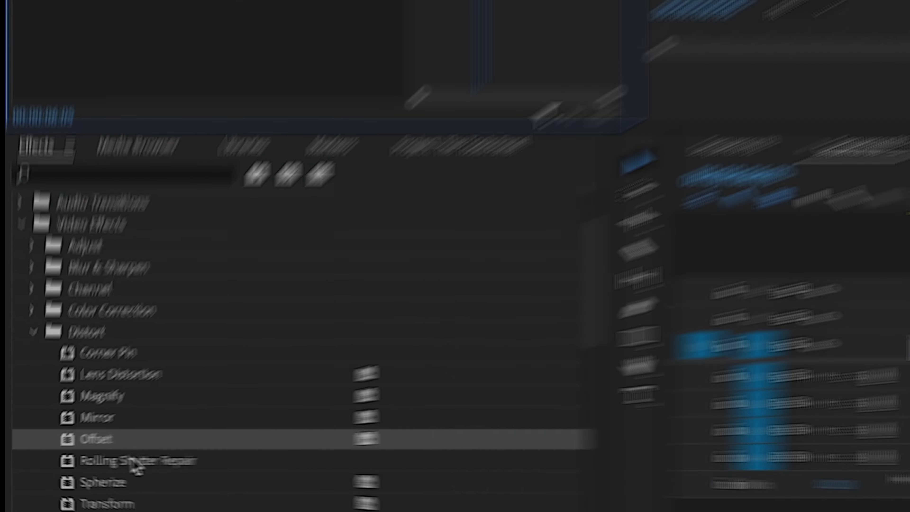
Select the Rolling Shutter Repair effect, and reposition the Spherize effect's Center of Sphere on the picture
left_click(66, 461)
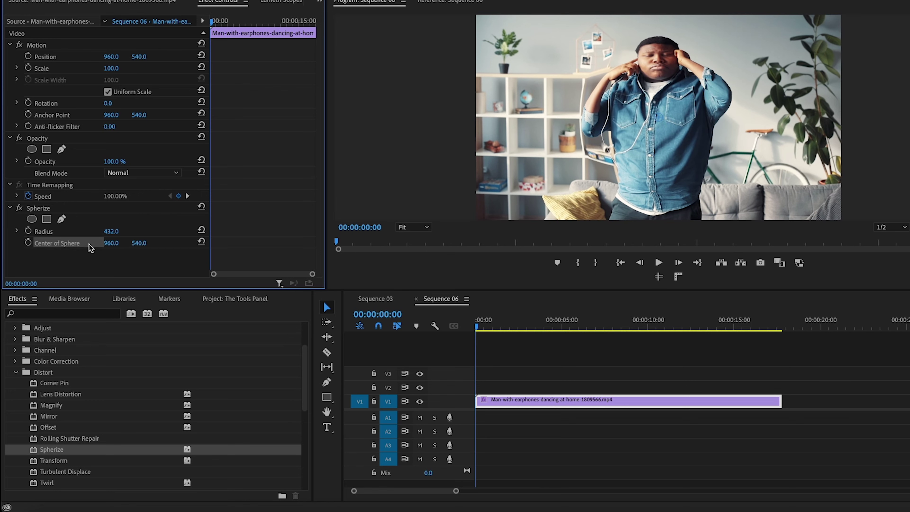
left_click(95, 248)
left_click_drag(661, 118, 633, 158)
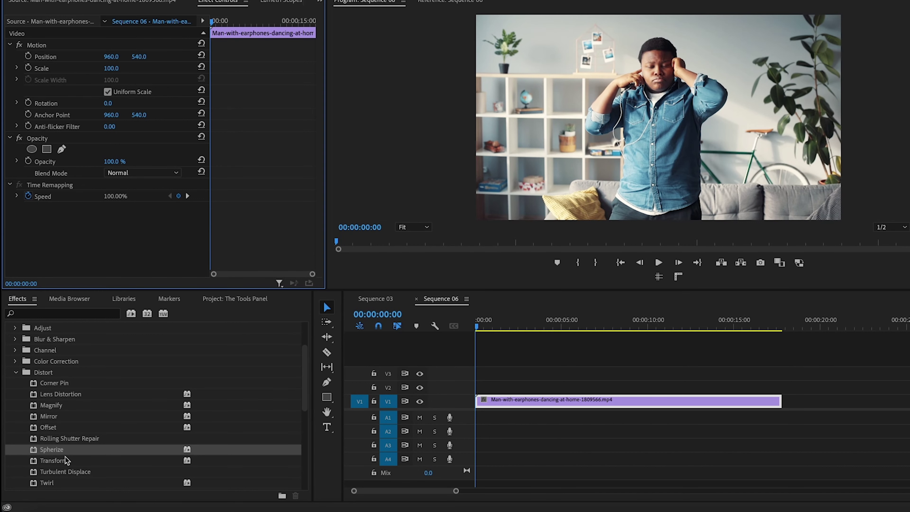
Apply the Transform effect to the Man-with-earphones clip and bring its settings into view
left_click(62, 462)
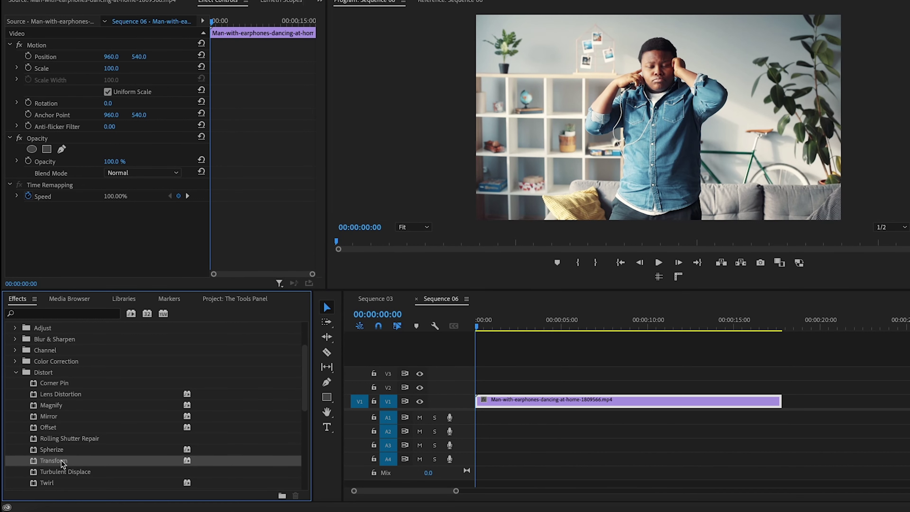
left_click_drag(538, 408, 537, 408)
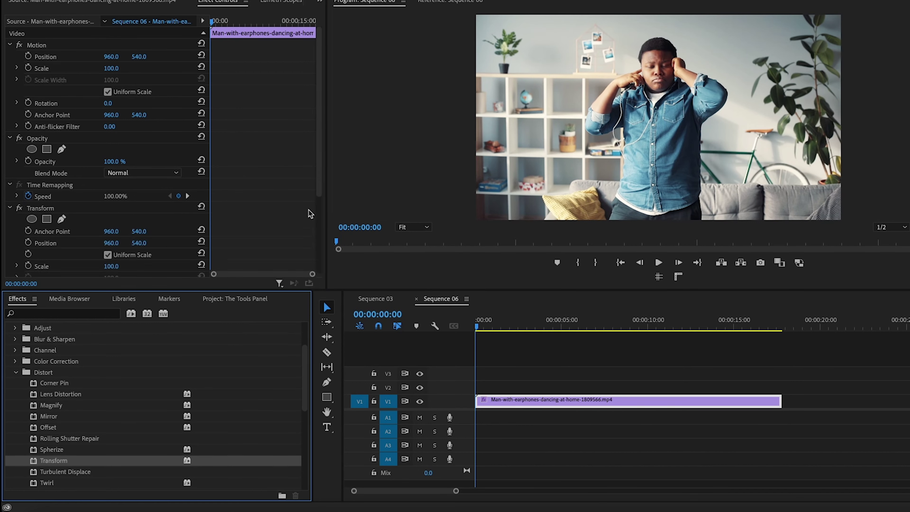
scroll(274, 184, "down", 5)
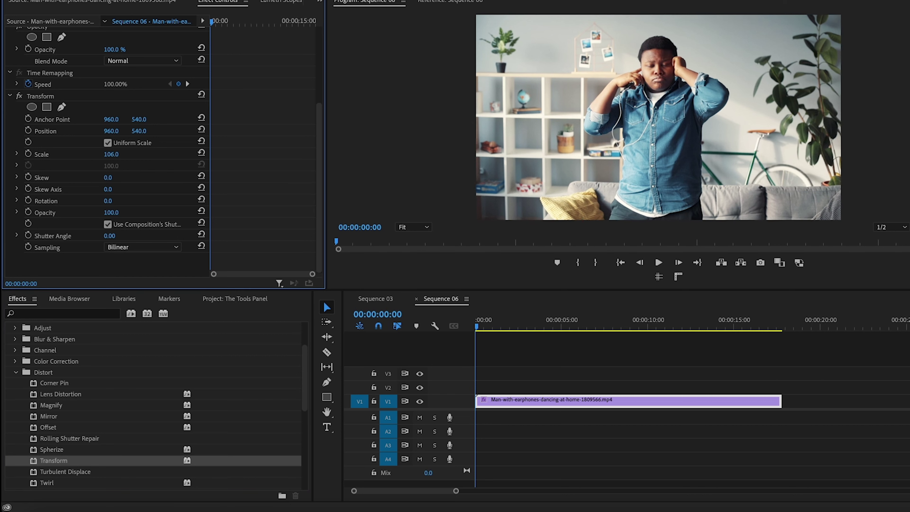
Try a Transform Scale of 201 with Position 960, 9 and undo both changes
left_click_drag(111, 156, 133, 153)
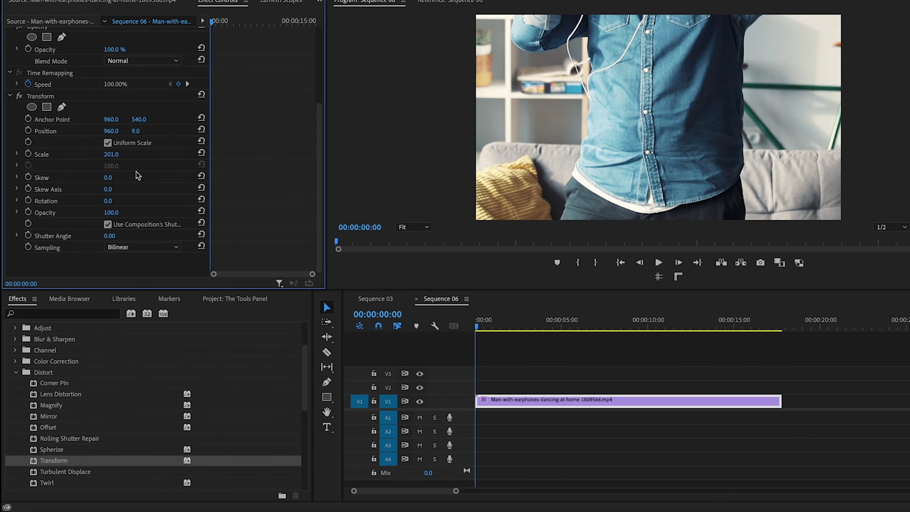
key("ctrl+z")
key("ctrl+z")
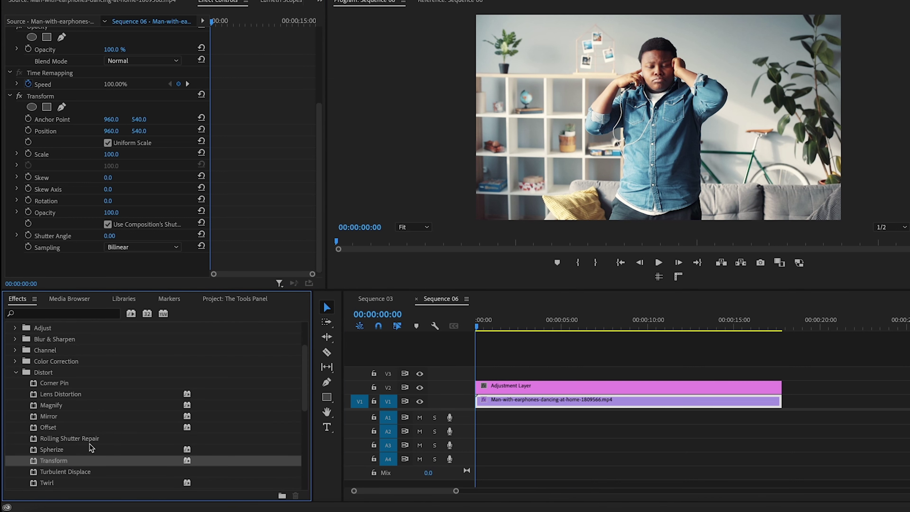
Apply Transform to the Adjustment Layer above the clip and set its Shutter Angle to 180
left_click_drag(440, 381, 509, 386)
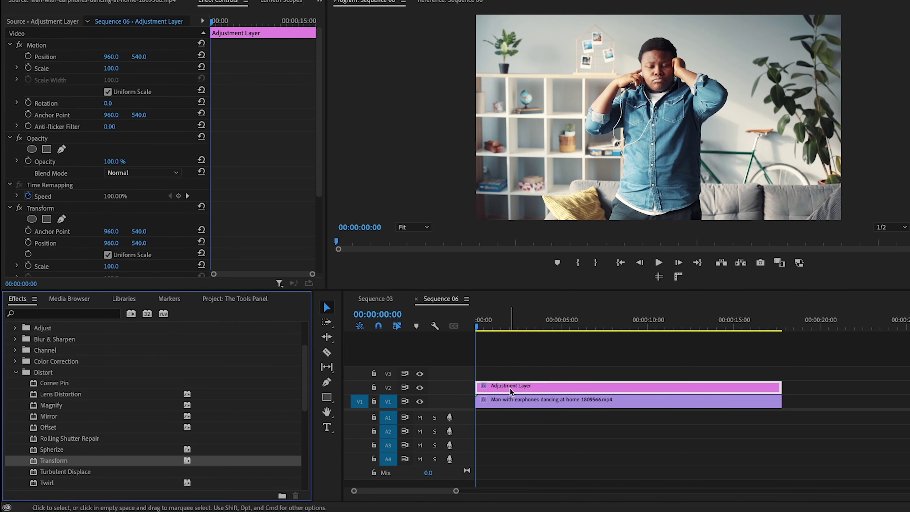
scroll(252, 177, "down", 5)
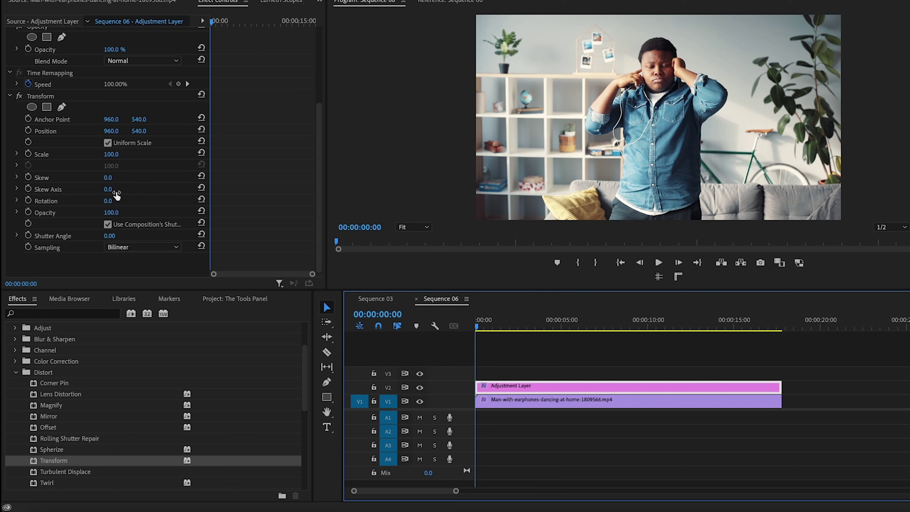
left_click(110, 237)
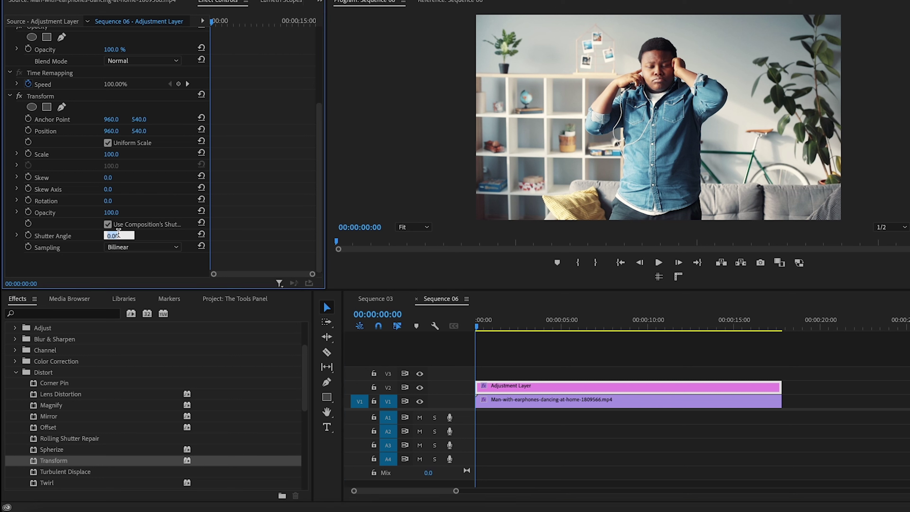
type("180")
key("Return")
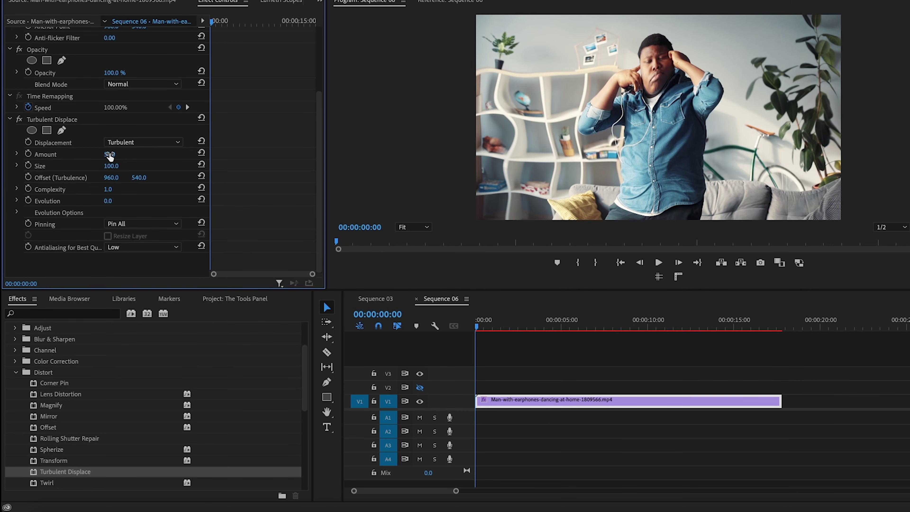
Switch Turbulent Displace on the clip to Bulge and other Displacement types, and adjust its Amount
left_click(117, 143)
left_click(143, 168)
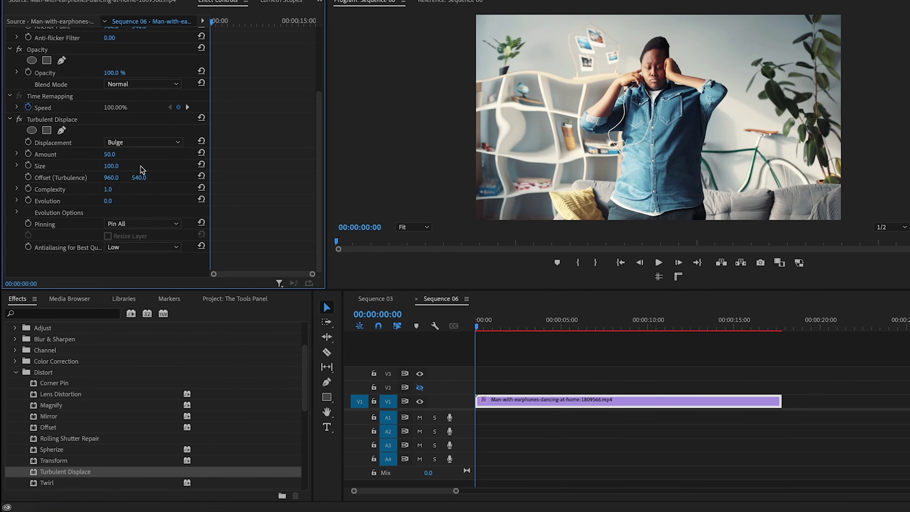
left_click(131, 141)
left_click(138, 178)
left_click(131, 143)
left_click(131, 225)
mouse_move(111, 154)
left_mouse_down()
mouse_move(115, 166)
mouse_move(74, 166)
mouse_move(187, 166)
mouse_move(118, 166)
left_mouse_up()
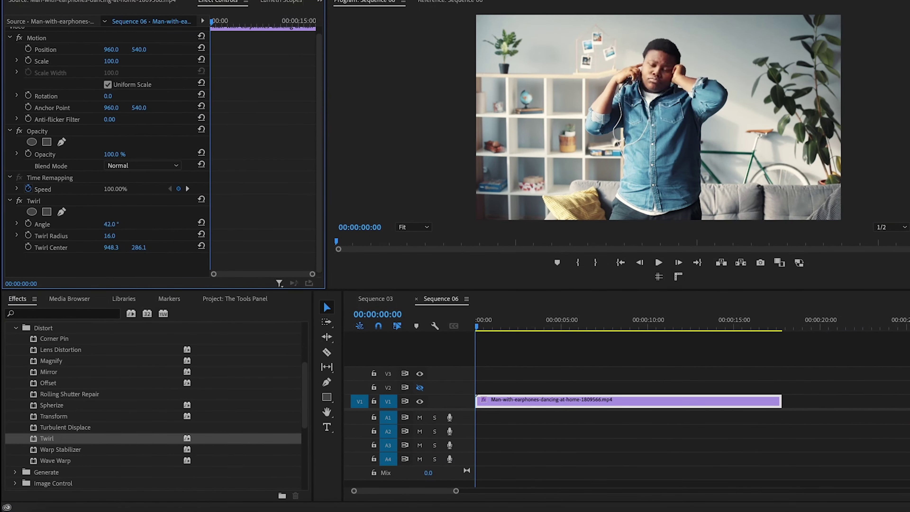
Adjust the Angle of the Twirl effect on the Man-with-earphones clip
left_click_drag(111, 224, 99, 238)
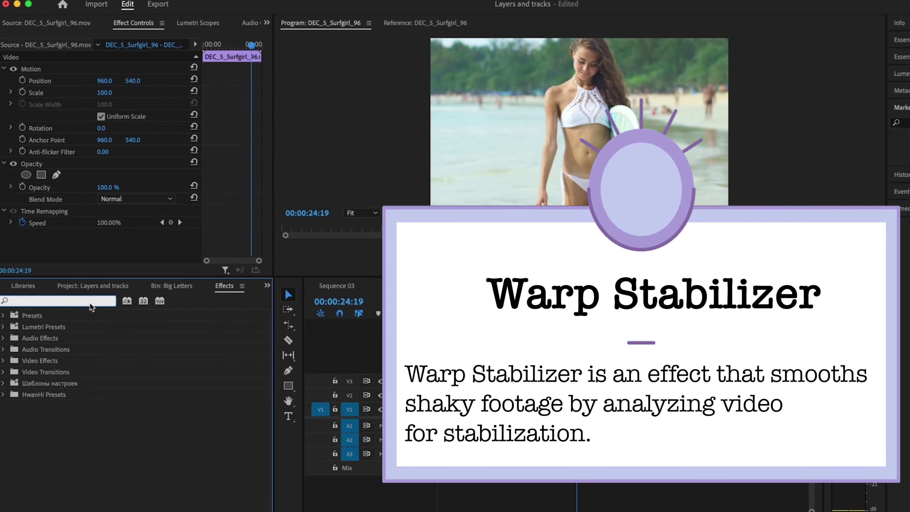
Search the effects for "warp" and apply Warp Stabilizer to the first DEC_5_Surfgirl_96.mov clip
type("warp")
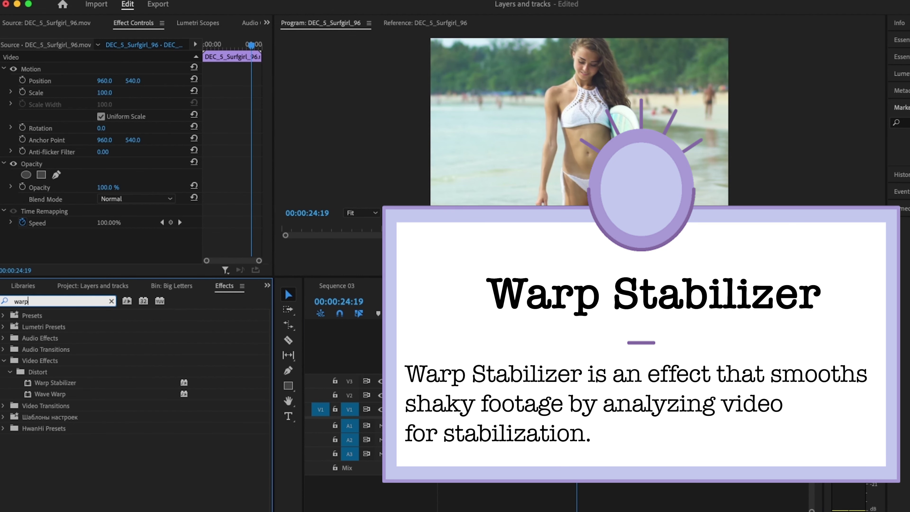
left_click_drag(50, 385, 246, 388)
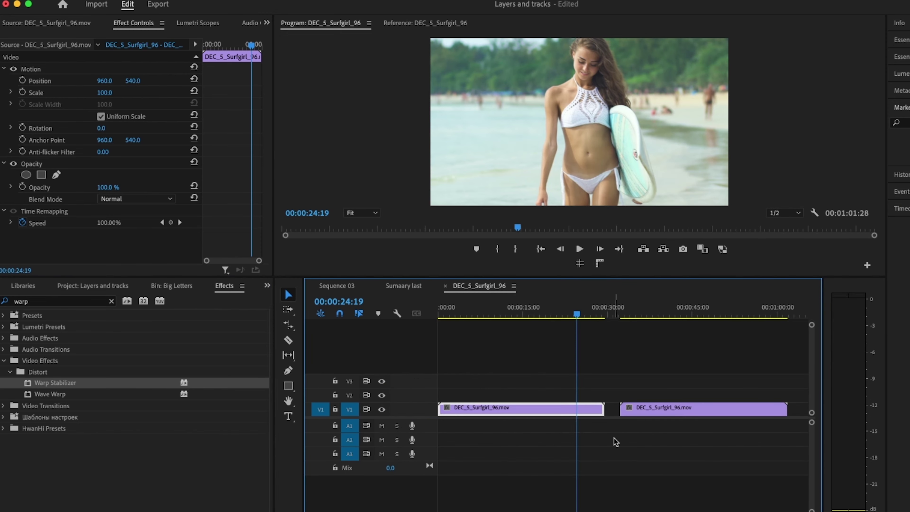
left_click_drag(460, 408, 461, 408)
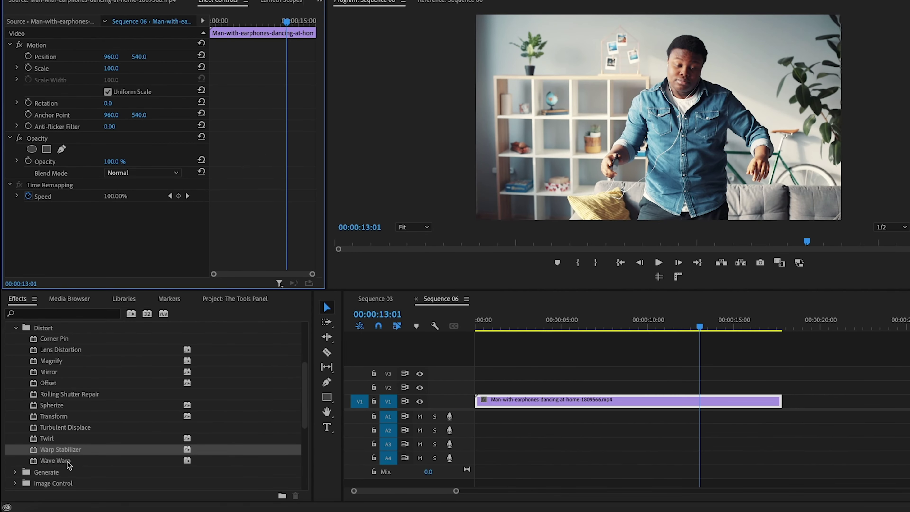
Apply Wave Warp to the Man-with-earphones clip and play it back from the start
left_click_drag(56, 460, 568, 399)
left_click_drag(477, 327, 611, 332)
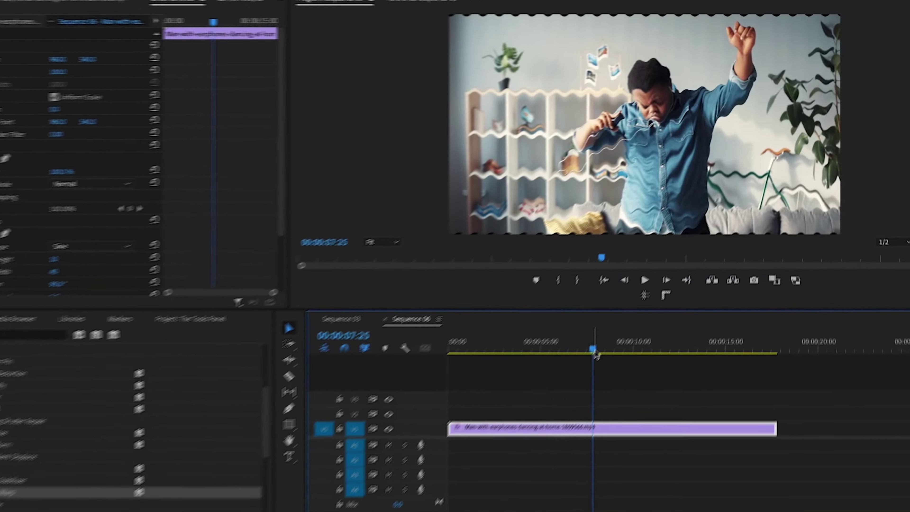
key("Home")
key("space")
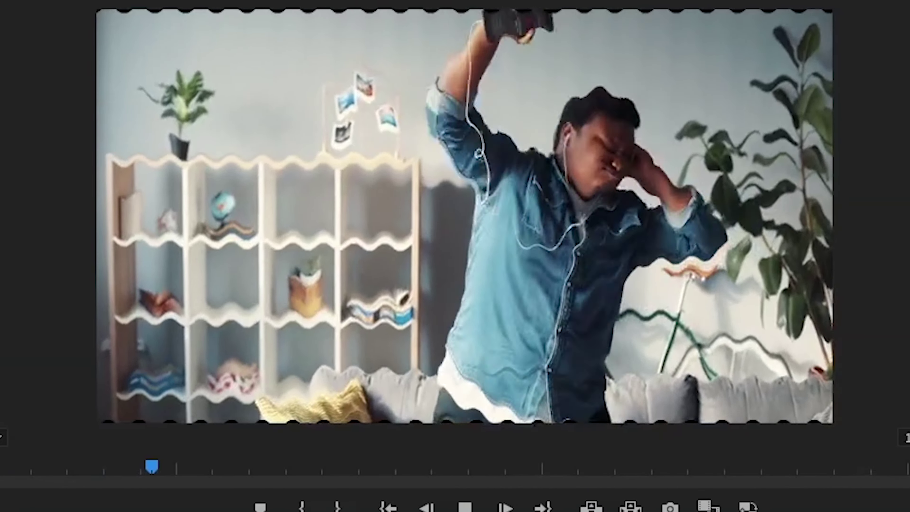
key("space")
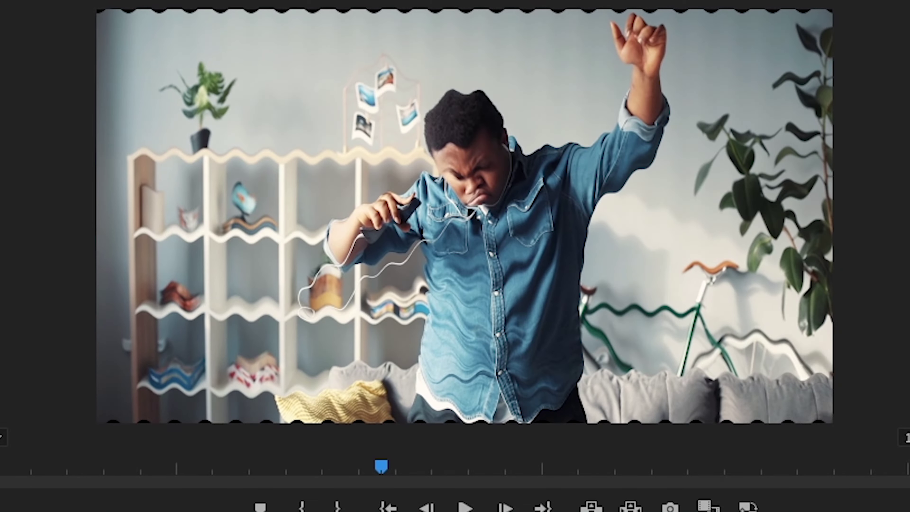
Play the clip in sections to compare the square, triangle and sawtooth wave shapes of Wave Warp
key("space")
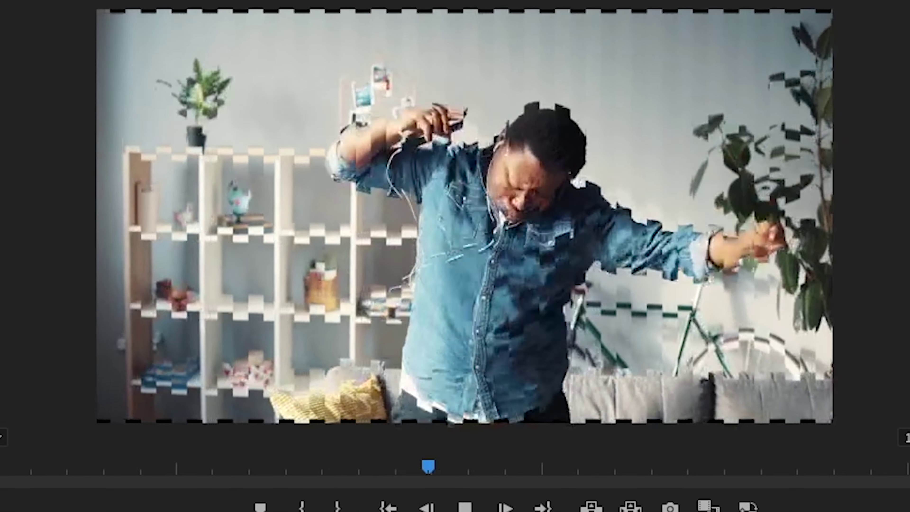
key("space")
key("space")
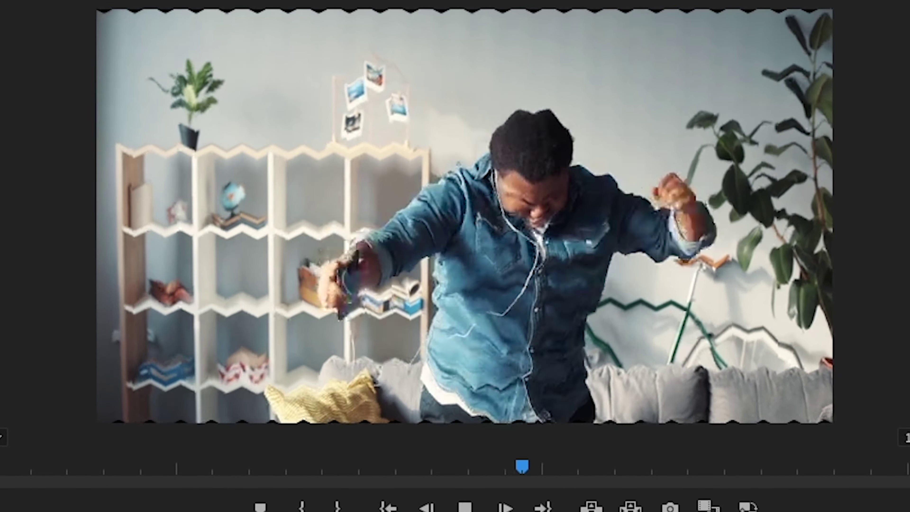
key("space")
key("space")
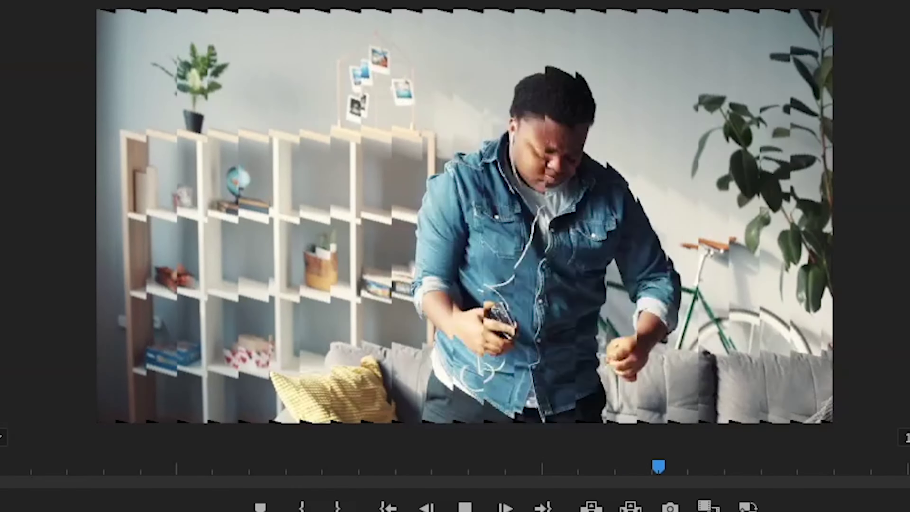
key("space")
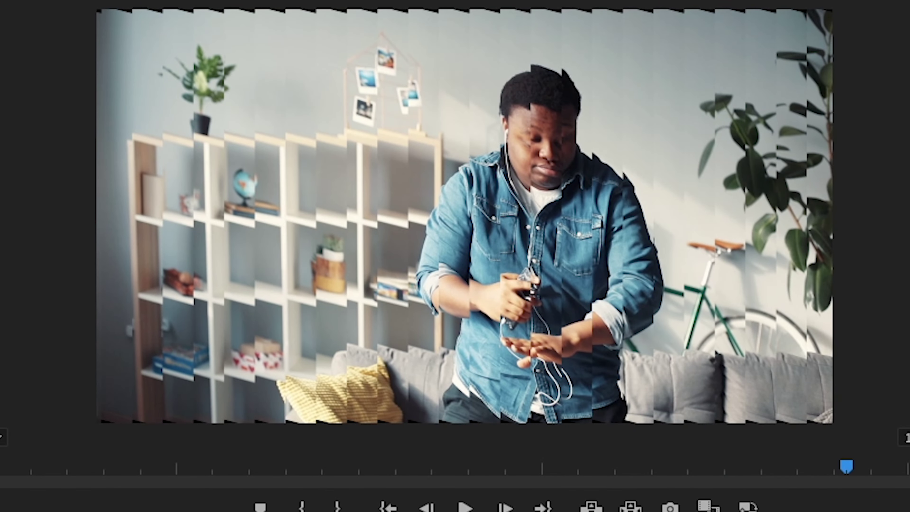
key("space")
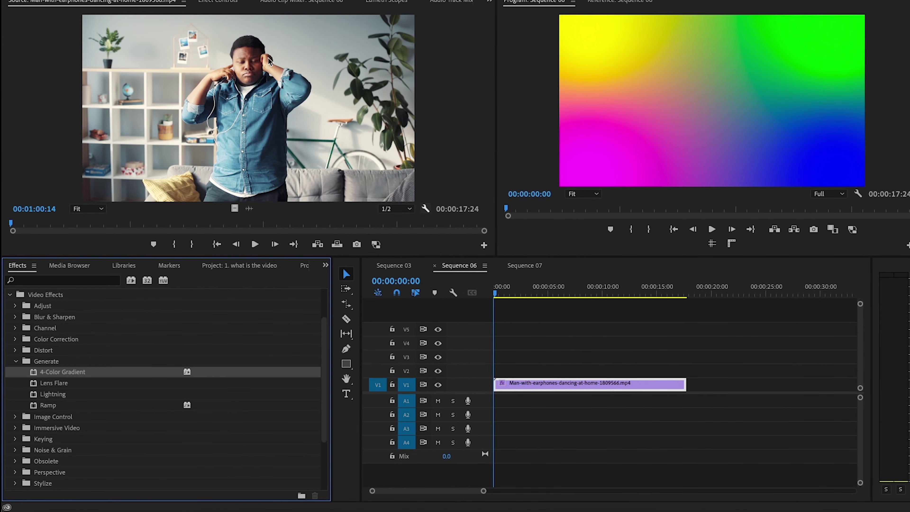
Show the clip's 4-Color Gradient settings and set its Blend to 100
left_click(218, 2)
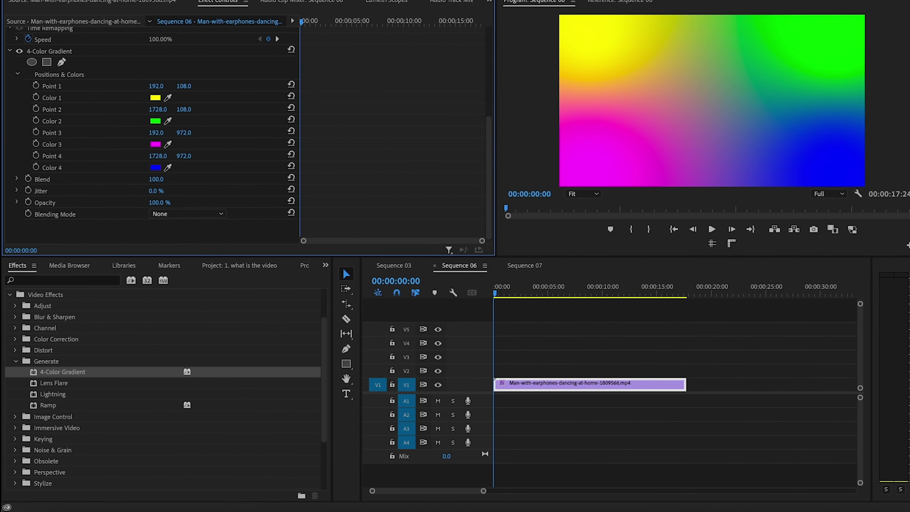
left_click(566, 293)
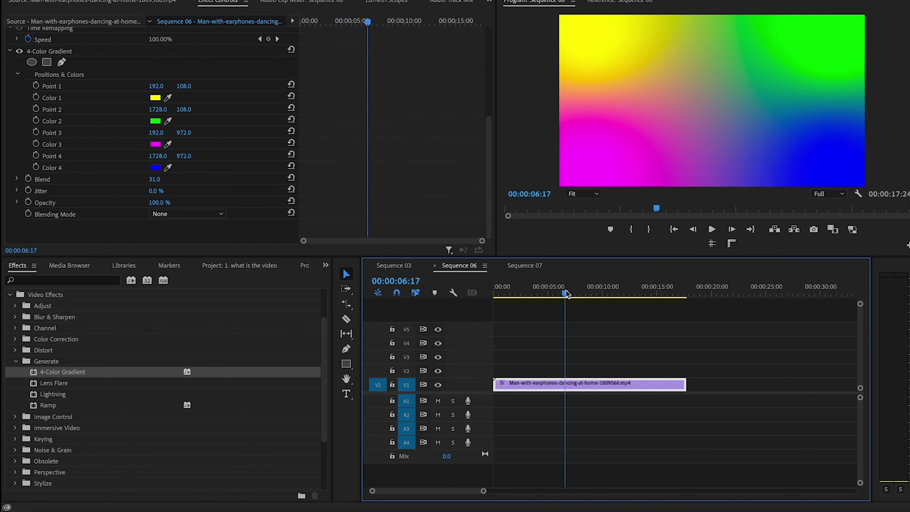
left_click_drag(158, 183, 164, 181)
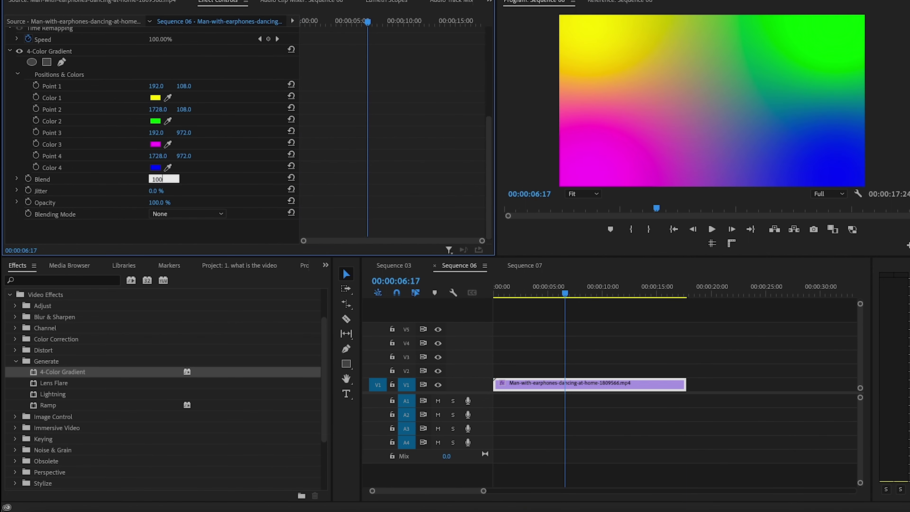
key("Return")
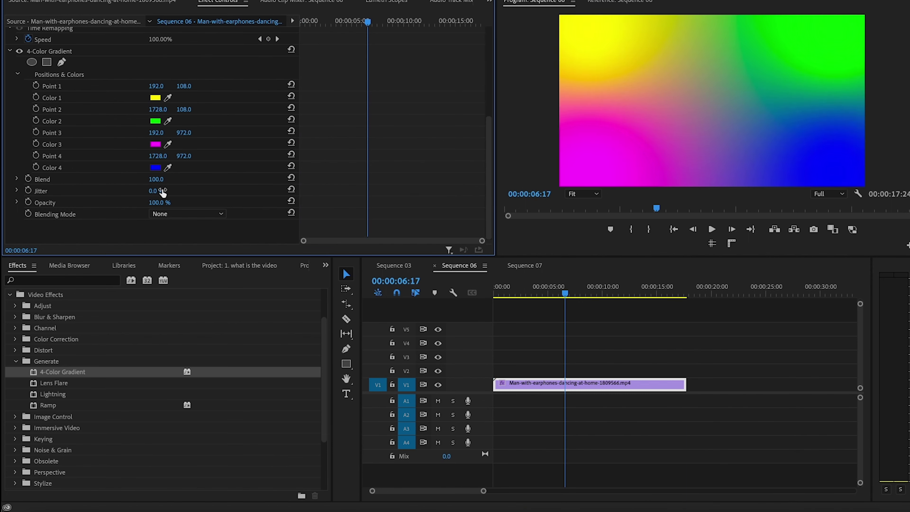
Set the Blending Mode of the 4-Color Gradient to Screen
left_click(172, 217)
left_click(172, 214)
left_click(178, 219)
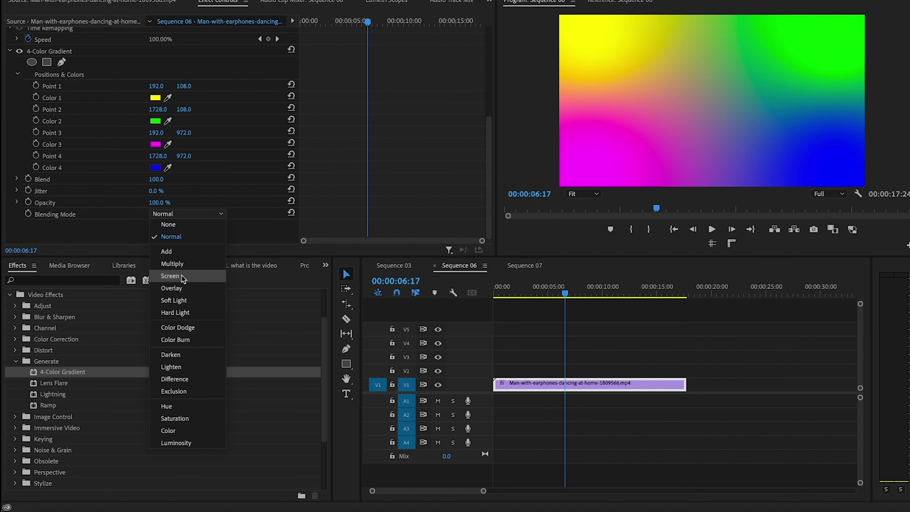
left_click(182, 274)
Return to the start of the clip, set the gradient's Jitter to 100% and adjust its Blend
left_click_drag(538, 282, 522, 283)
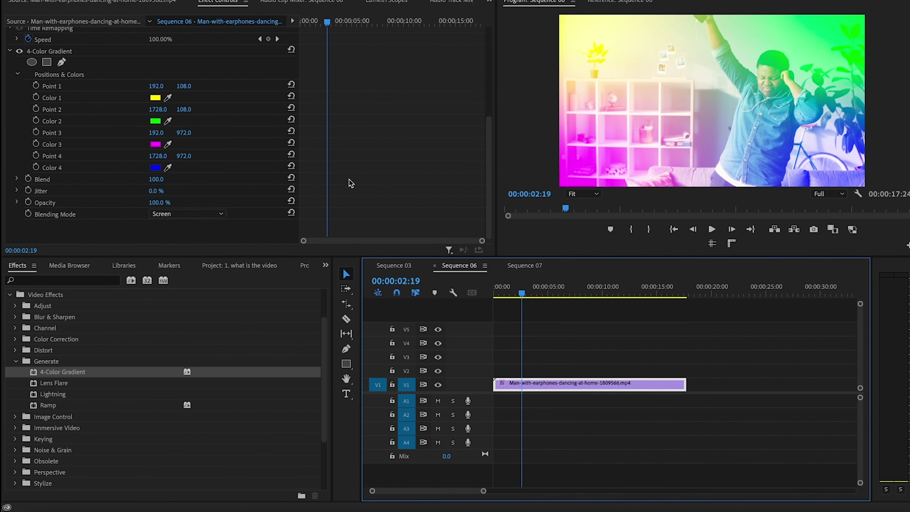
left_click_drag(323, 25, 296, 26)
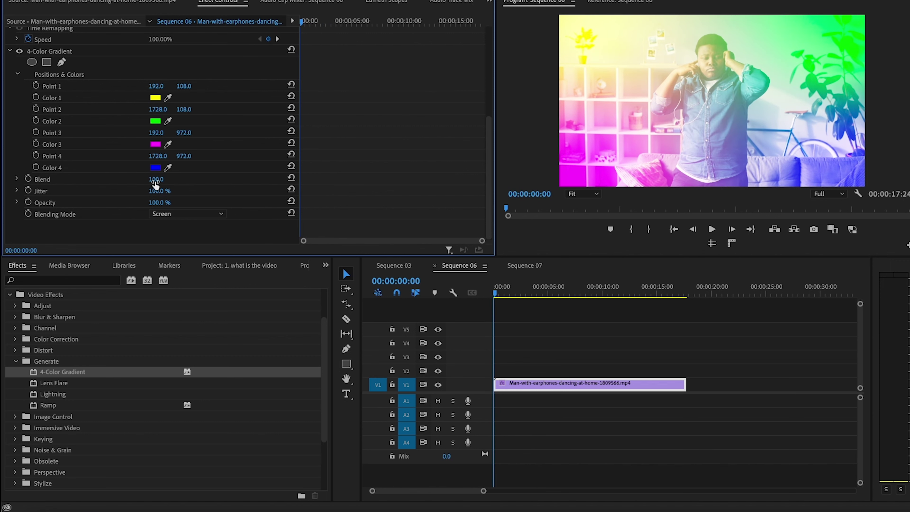
left_click_drag(156, 183, 279, 184)
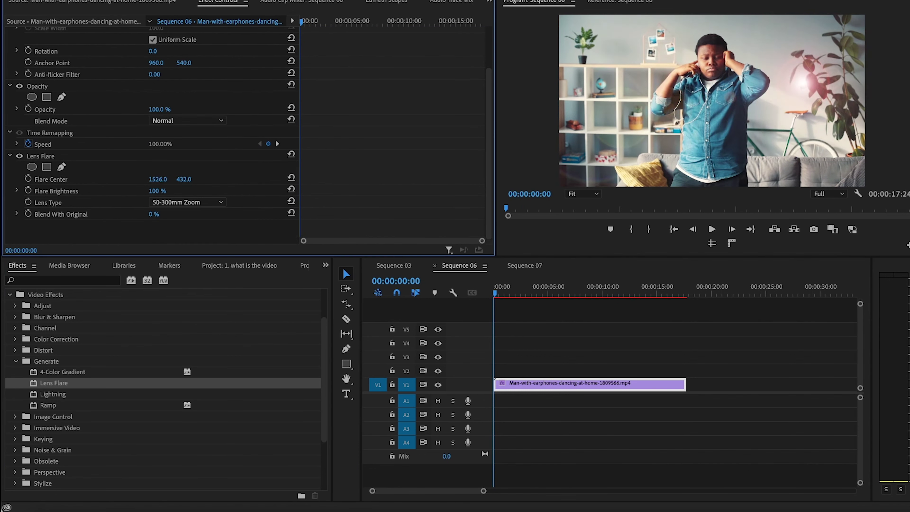
Set the Lens Flare's Lens Type to 105mm Prime, keyframe its Flare Center across the frame to -199, 97, and play the animation
left_click(187, 202)
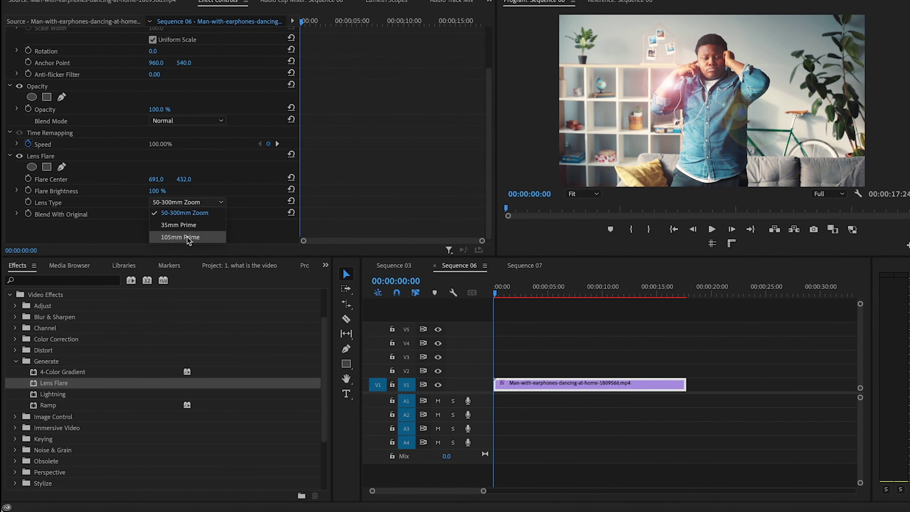
left_click(169, 242)
left_click_drag(159, 179, 323, 180)
left_click(385, 22)
left_click_drag(158, 180, 71, 180)
left_click_drag(386, 22, 237, 25)
key("space")
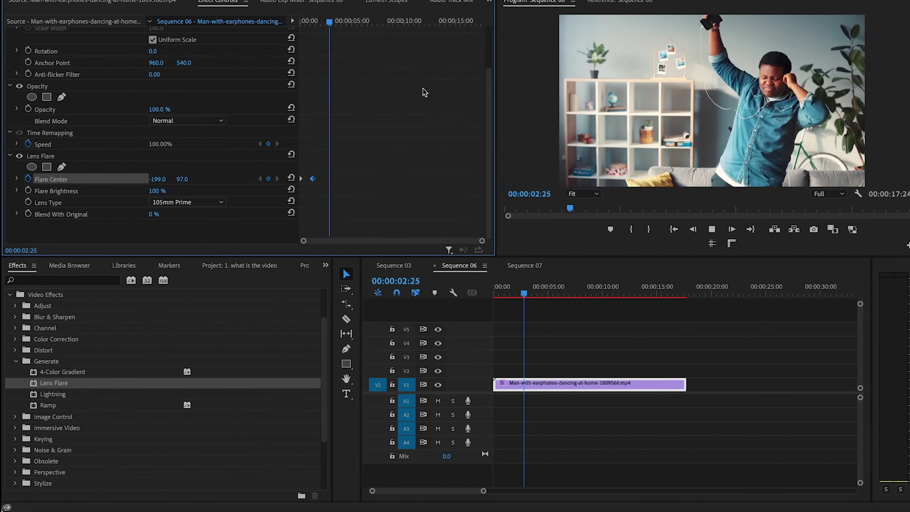
Apply Lightning to the clip with Segments 14, Amplitude 24 and Detail Level 4, and play it
left_click_drag(52, 394, 359, 92)
scroll(333, 114, "down", 10)
scroll(333, 114, "up", 5)
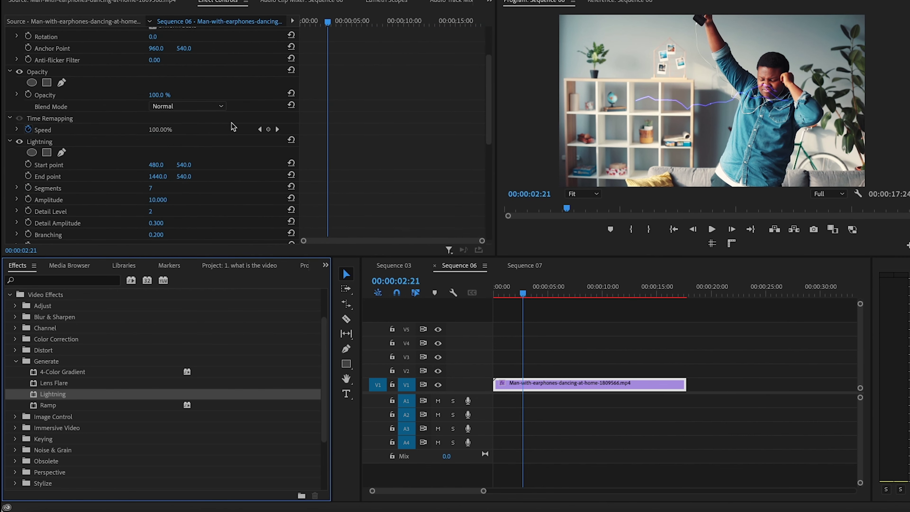
scroll(234, 125, "down", 1)
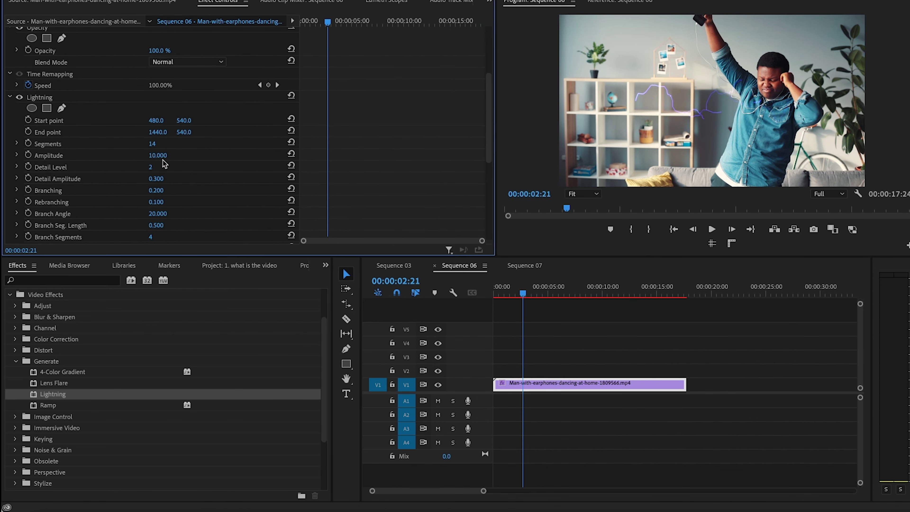
scroll(160, 158, "down", 1)
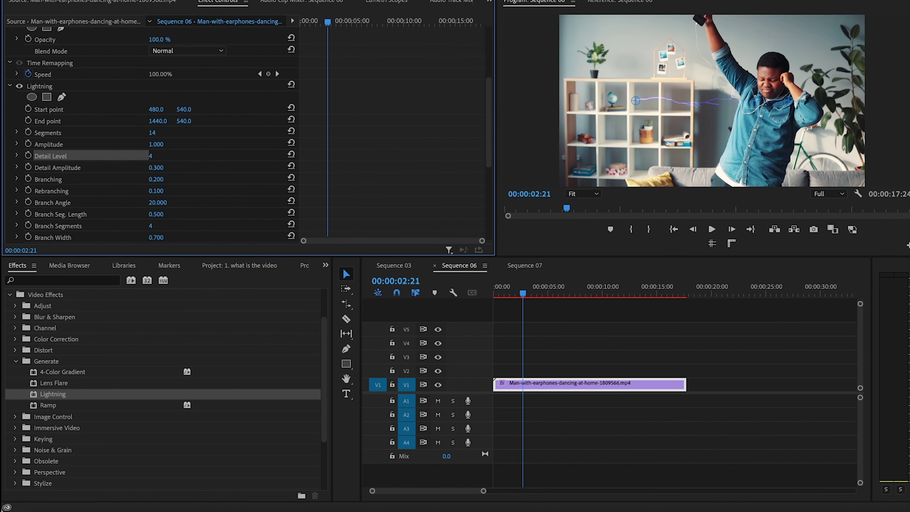
key("space")
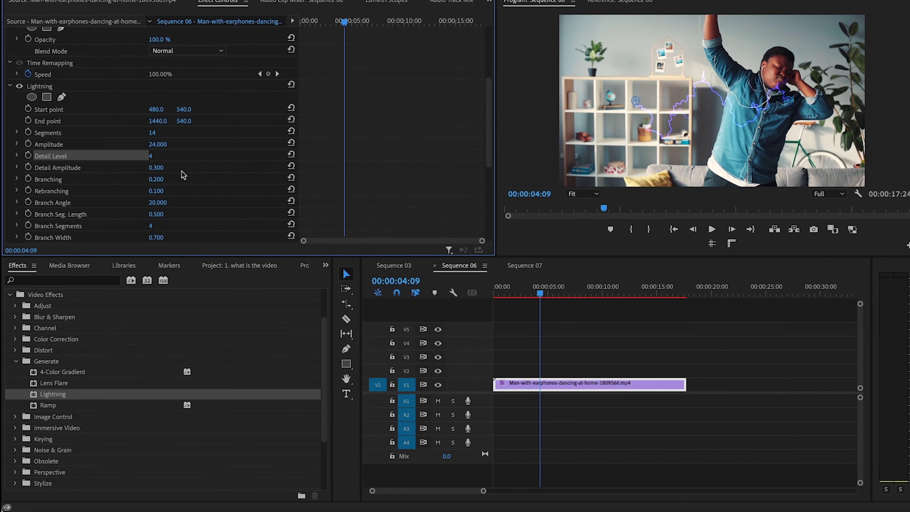
Set the Lightning's Branching to 0.6 and Branch Width to 2.9, and preview the bolts
scroll(183, 175, "down", 3)
scroll(208, 163, "down", 1)
left_click_drag(156, 145, 195, 165)
scroll(156, 169, "down", 3)
key("space")
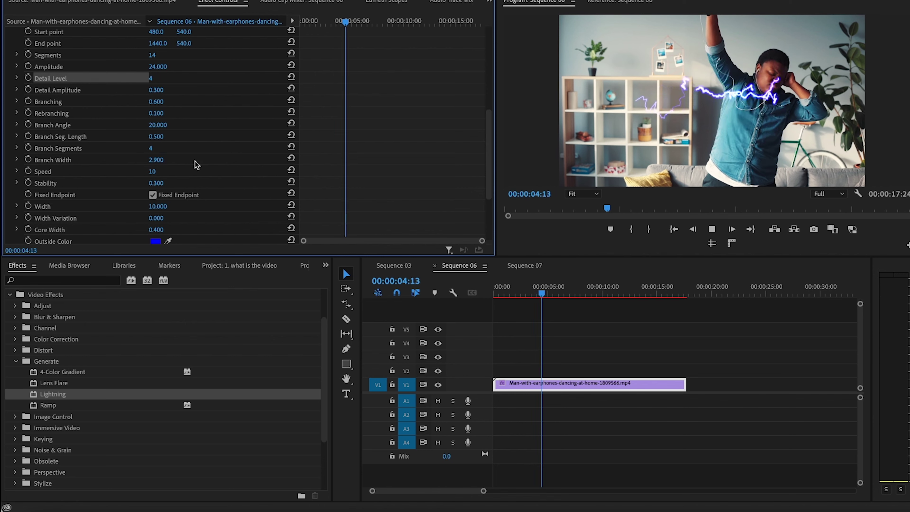
Set the Lightning's Speed to 20 and play the clip while reviewing the remaining settings
key("space")
scroll(219, 159, "down", 2)
key("space")
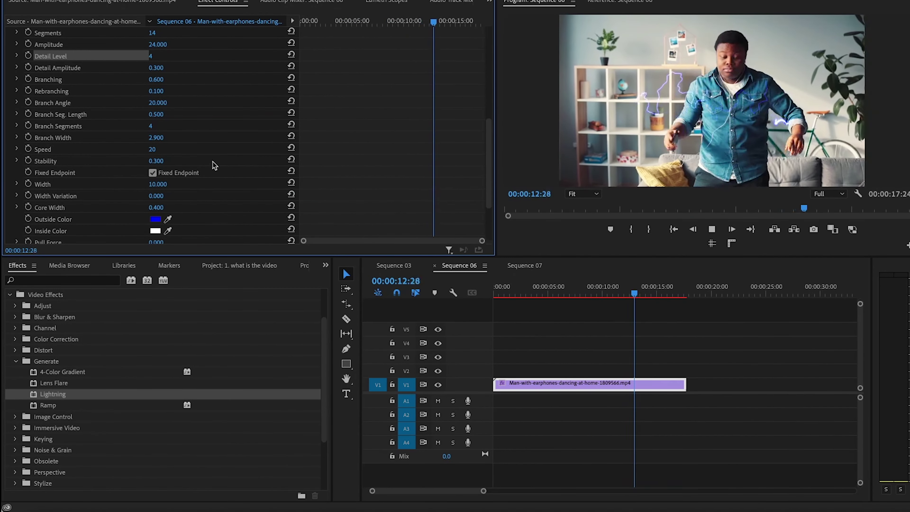
scroll(232, 184, "down", 5)
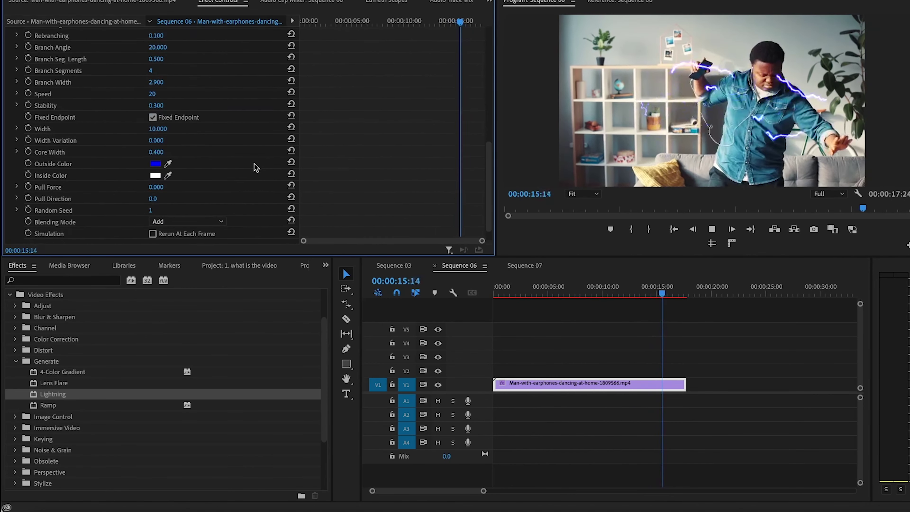
key("Home")
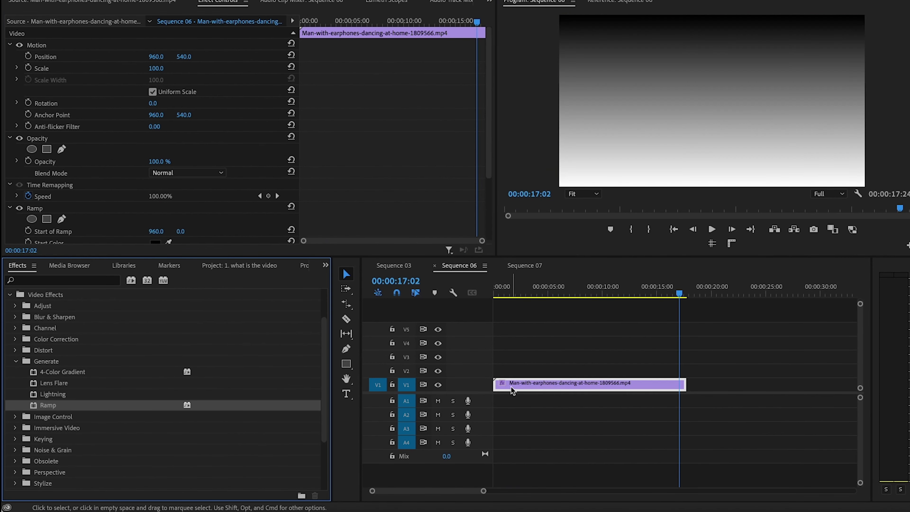
Change the Ramp Shape of the clip's Ramp effect to Radial Ramp
scroll(314, 125, "down", 3)
left_click(180, 191)
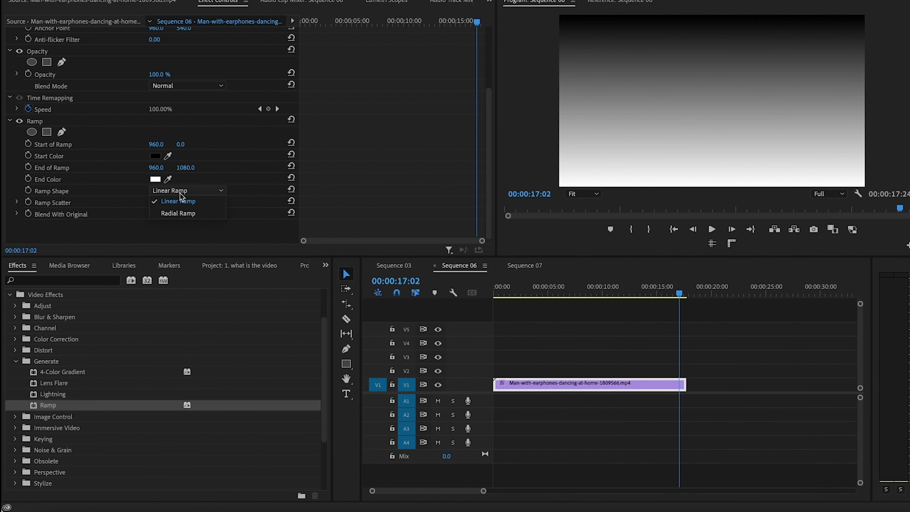
left_click(343, 268)
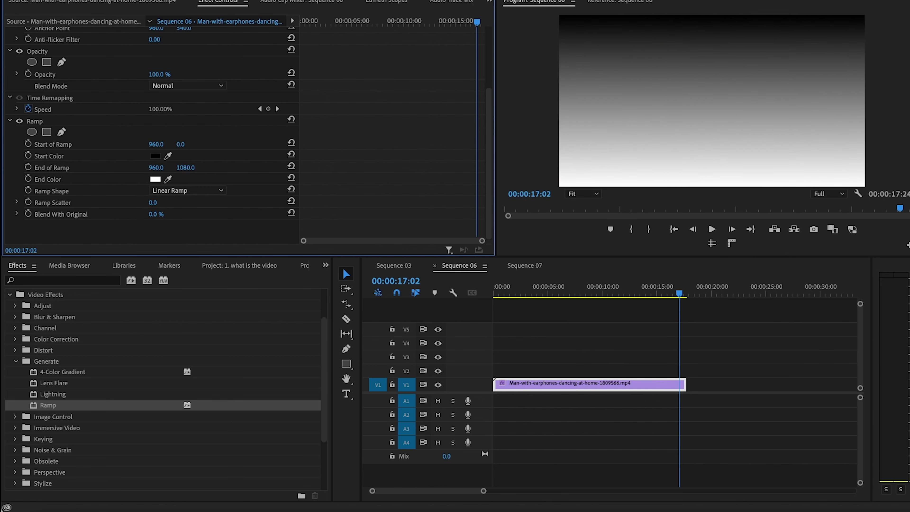
left_click(165, 192)
left_click(167, 214)
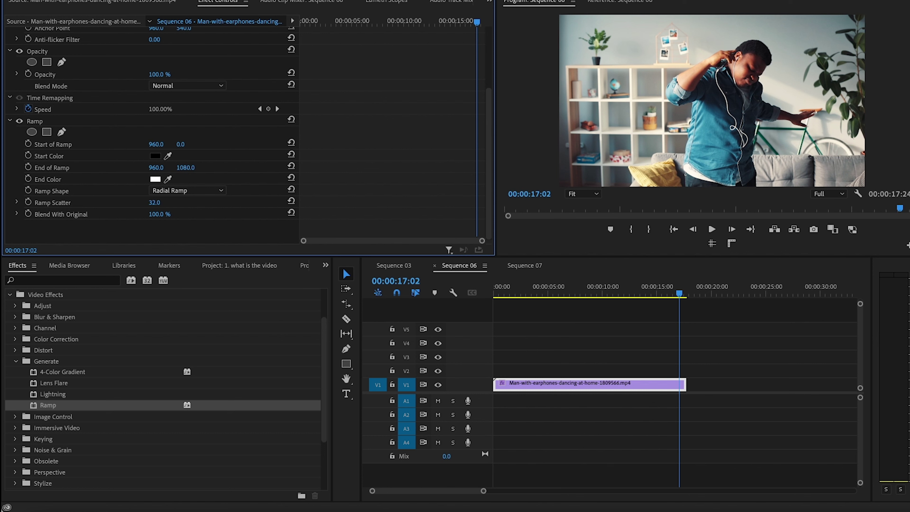
Set the Ramp's Blend With Original to 40%, lower Start of Ramp to about 960, 99, and adjust Ramp Scatter during playback
left_click_drag(160, 214, 138, 214)
left_click_drag(156, 146, 218, 146)
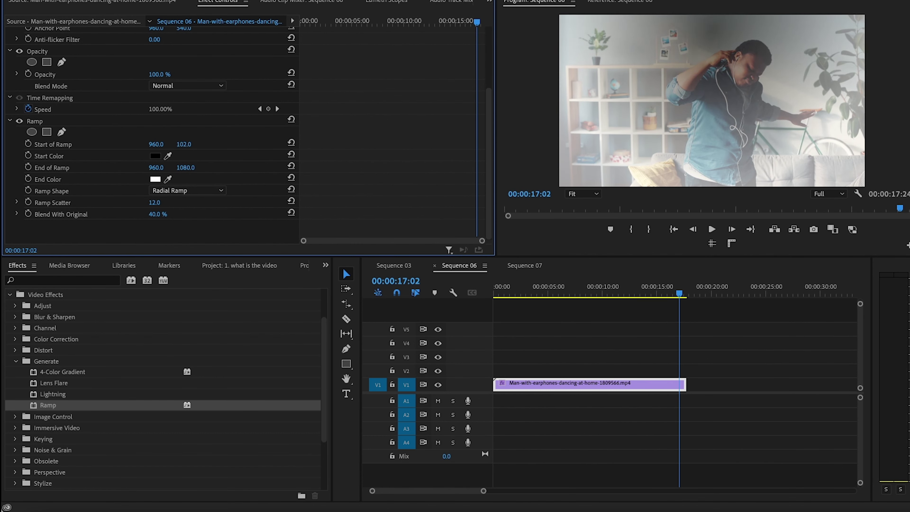
key("space")
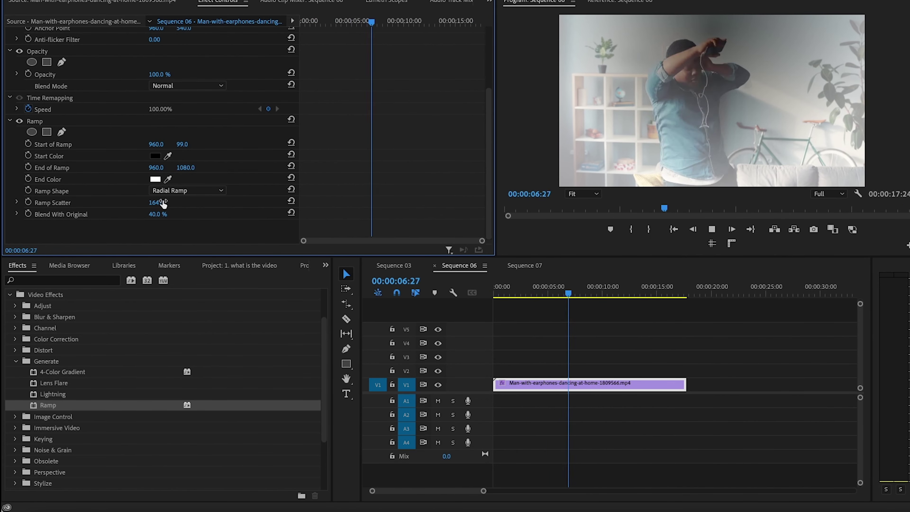
left_click_drag(155, 203, 152, 217)
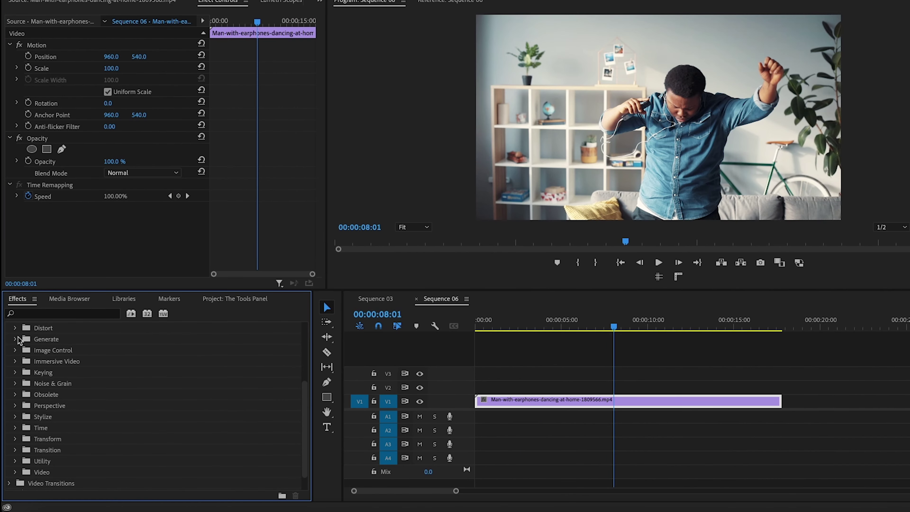
Apply the Black & White effect from Image Control to the Man-with-earphones clip
left_click(15, 350)
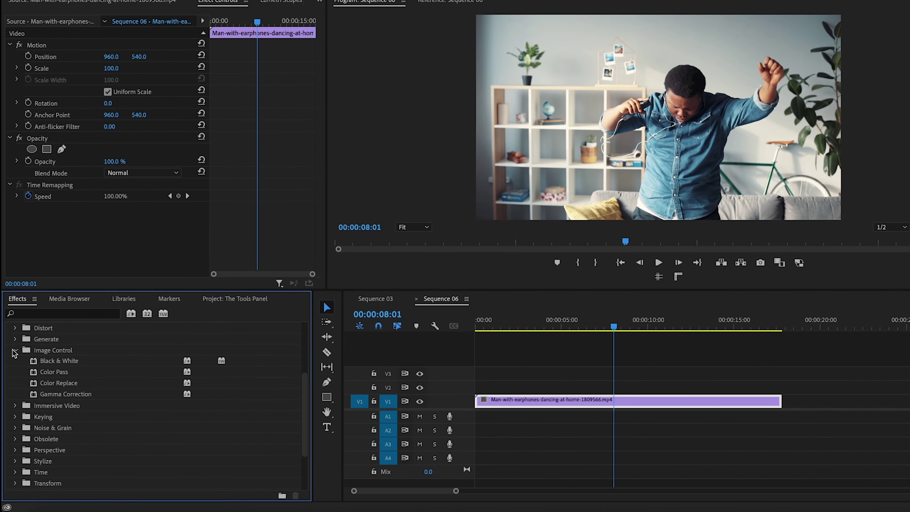
left_click(53, 362)
left_click_drag(668, 386, 631, 398)
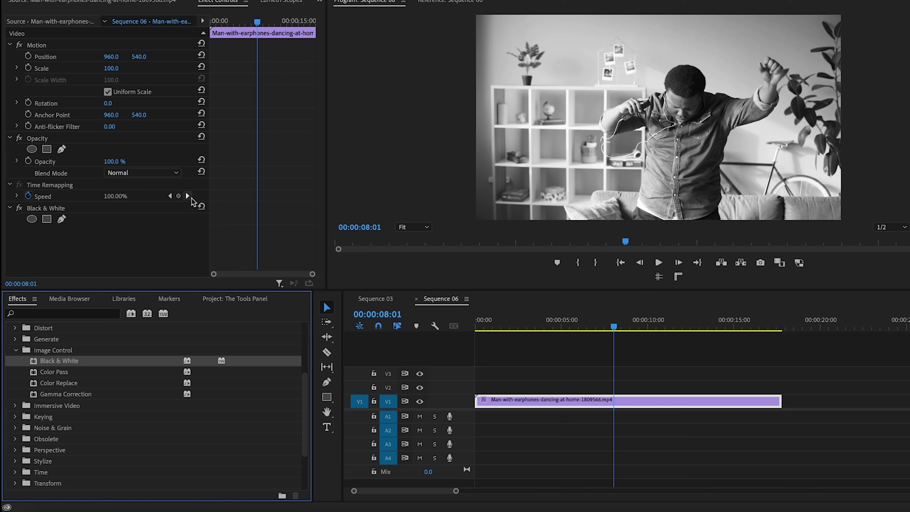
left_click(49, 211)
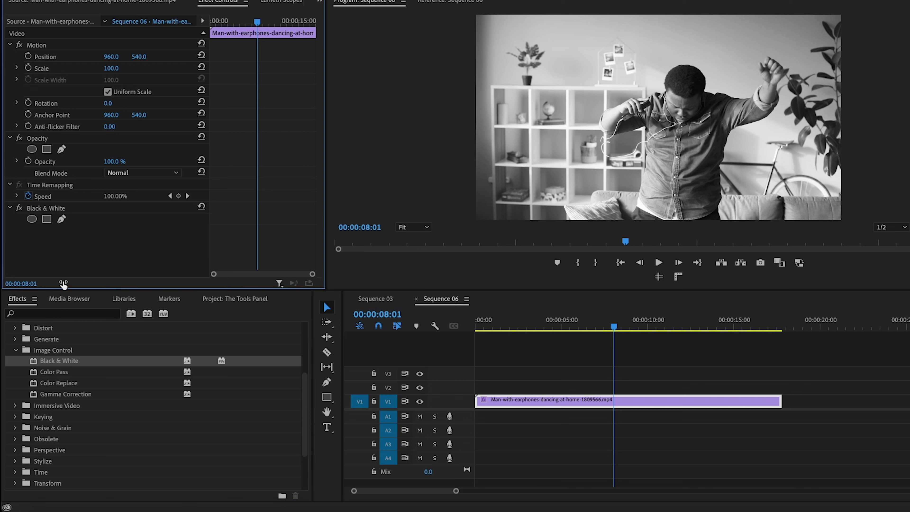
Replace the clip's Black & White effect with Color Pass at Similarity 28 and play the clip from its start
key("Delete")
double_click(54, 372)
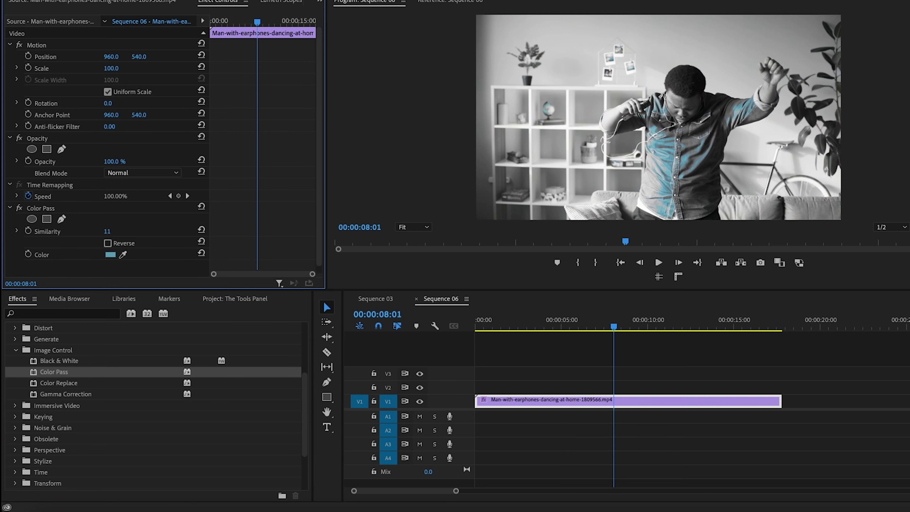
key("space")
left_click(548, 346)
key("Home")
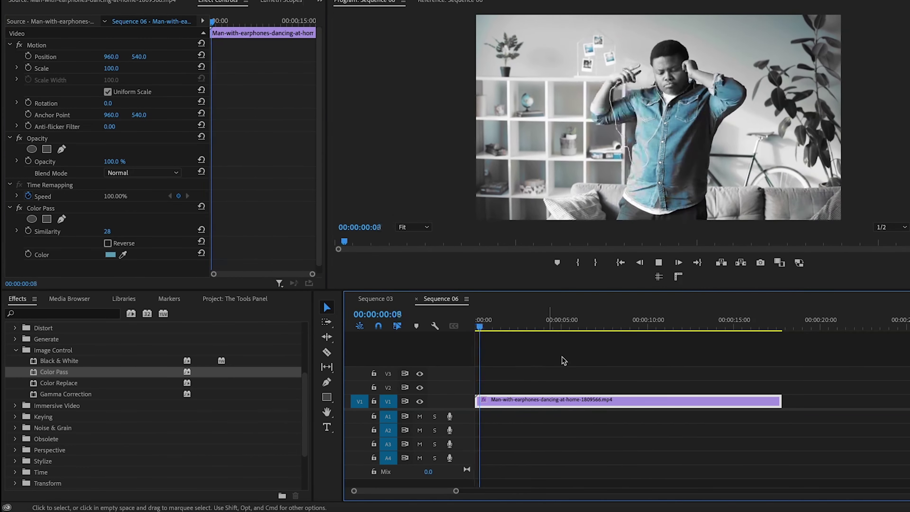
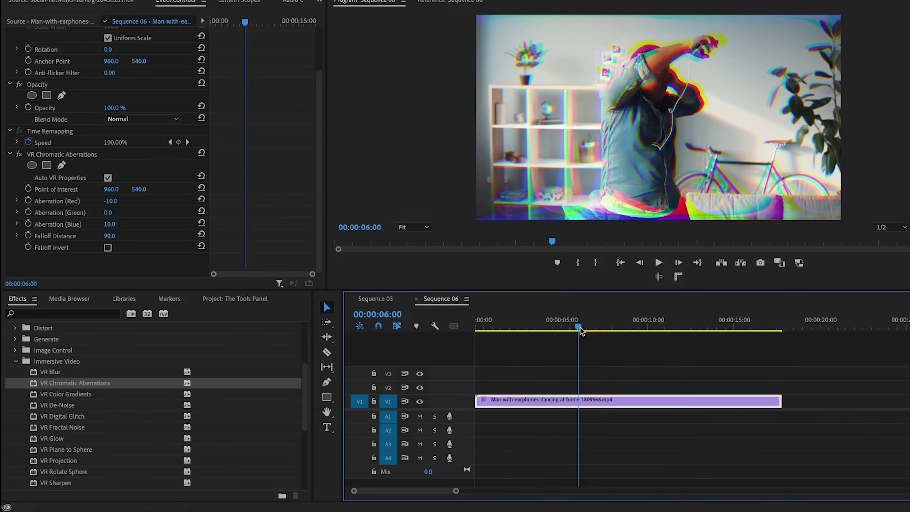
Lower the Falloff Distance of the clip's VR Chromatic Aberrations effect
left_click_drag(110, 236, 92, 236)
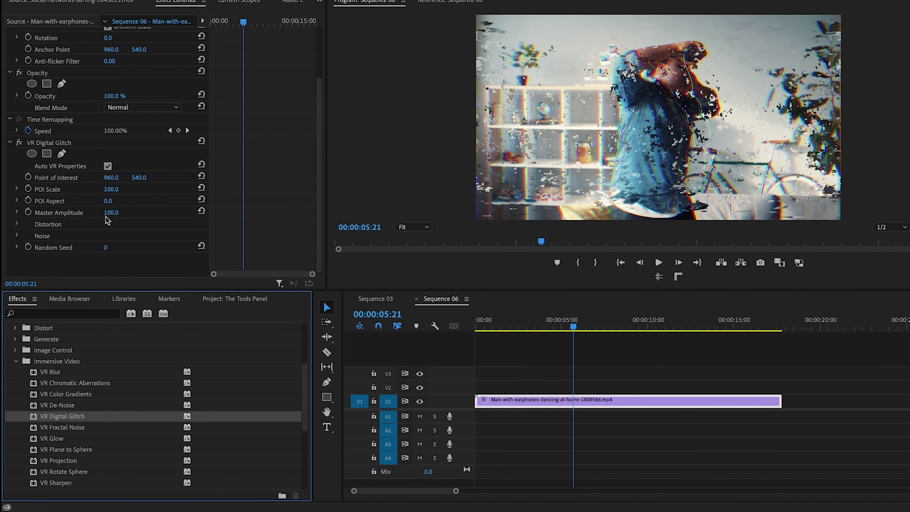
Try VR Digital Glitch with Master Amplitude at 54 and a higher POI Aspect
left_click(115, 212)
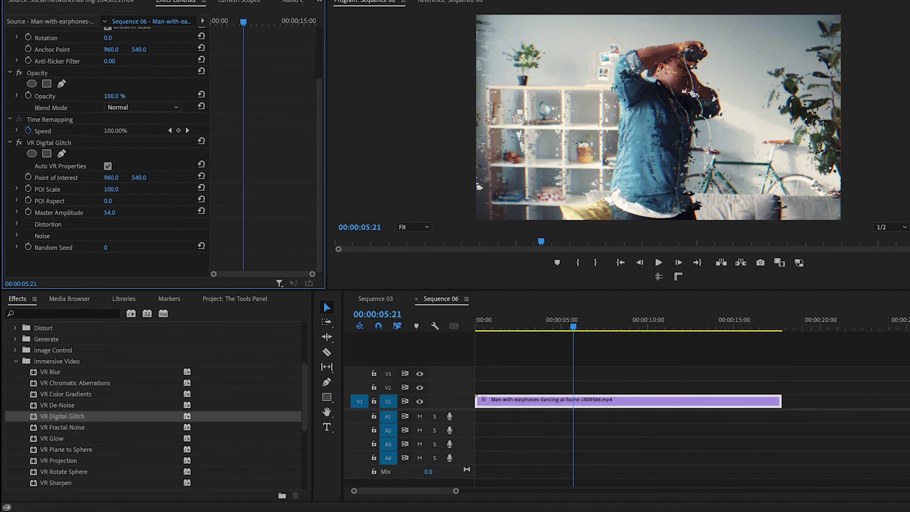
left_click_drag(108, 203, 130, 203)
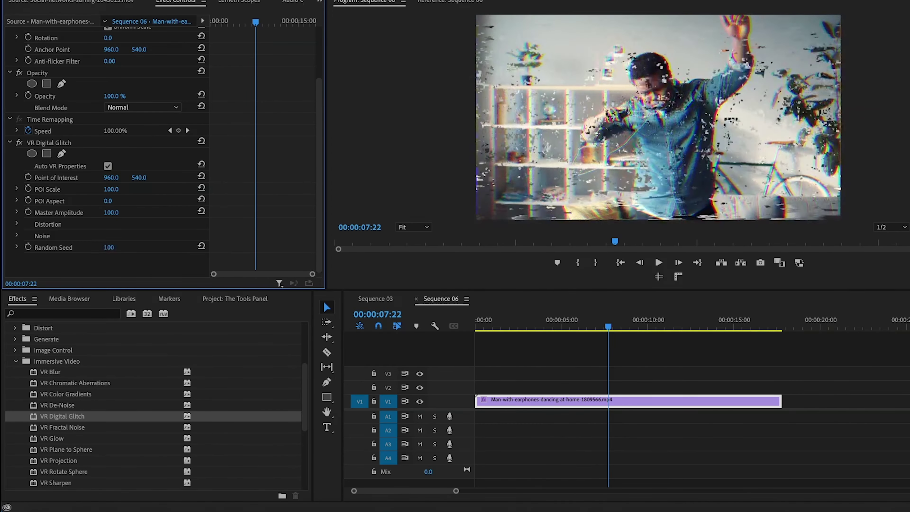
Animate VR Digital Glitch's Random Seed from 39 at the clip's start to a keyframe near its end, and play the clip
left_click_drag(146, 248, 125, 248)
left_click_drag(230, 22, 210, 22)
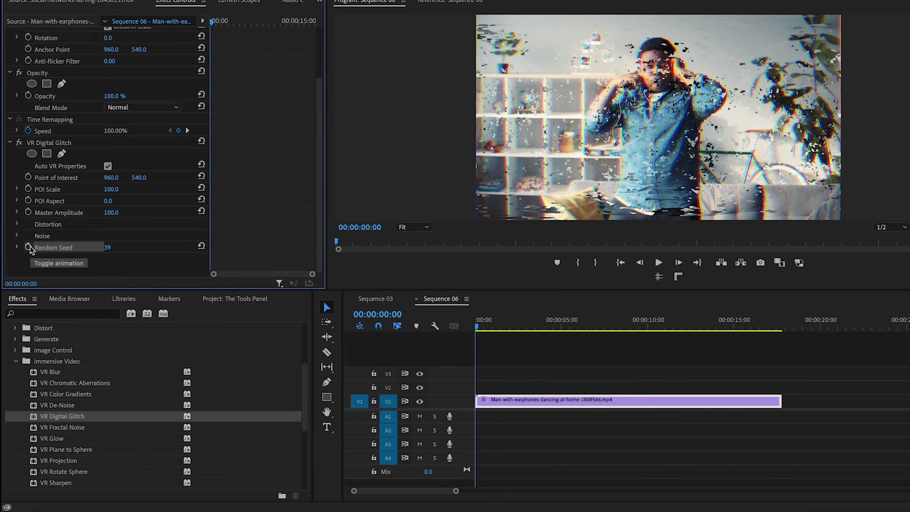
left_click(29, 247)
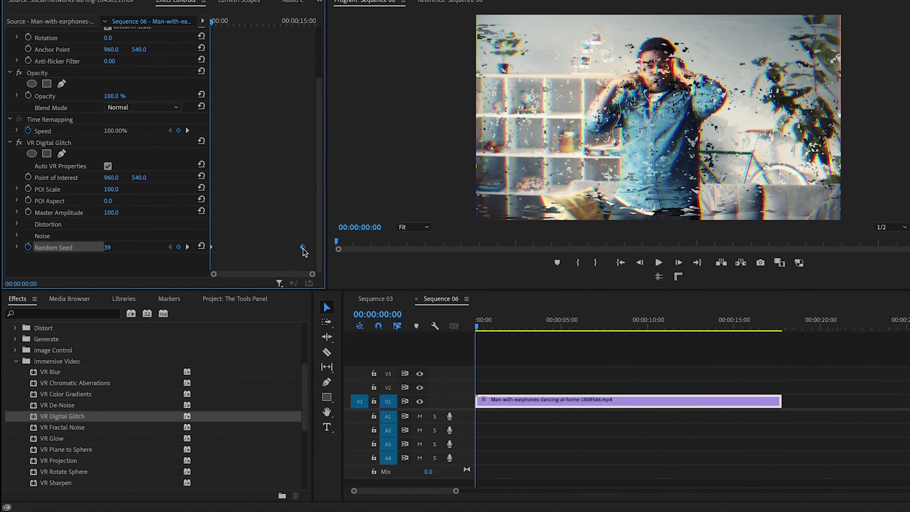
key("space")
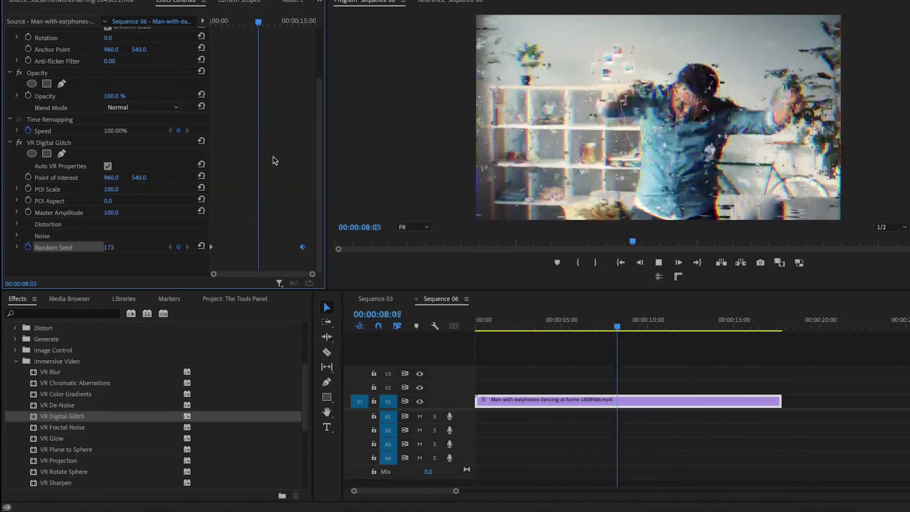
key("space")
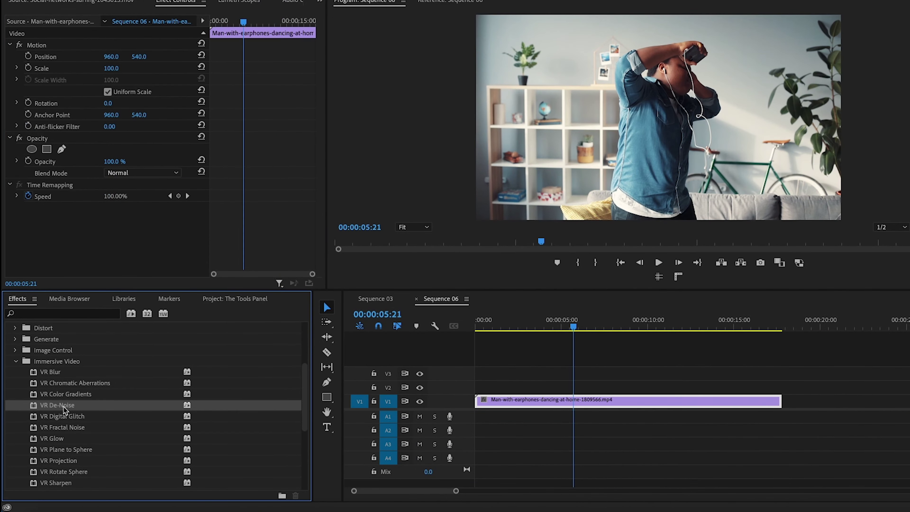
Apply VR De-Noise to the clip with Noise Level 1.00 and Noise Type Salt and Pepper
left_click_drag(63, 410, 232, 251)
left_click_drag(110, 256, 147, 256)
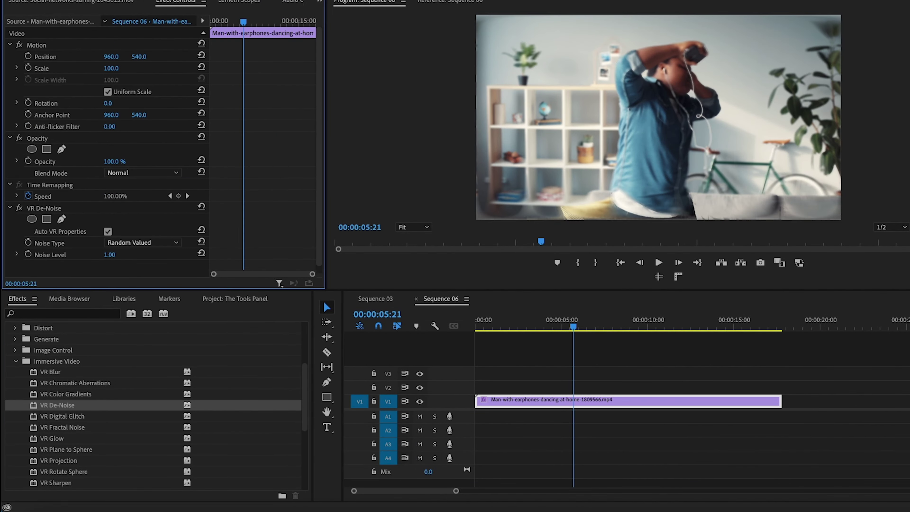
left_click(136, 243)
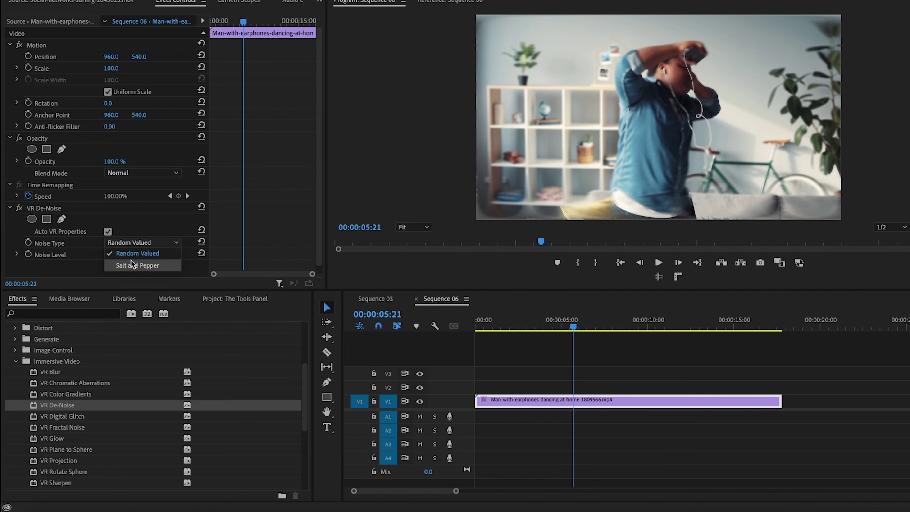
left_click(132, 266)
Set VR De-Noise to Random Valued with Noise Level 0.00, toggling the effect off and on to compare the picture
left_click(19, 208)
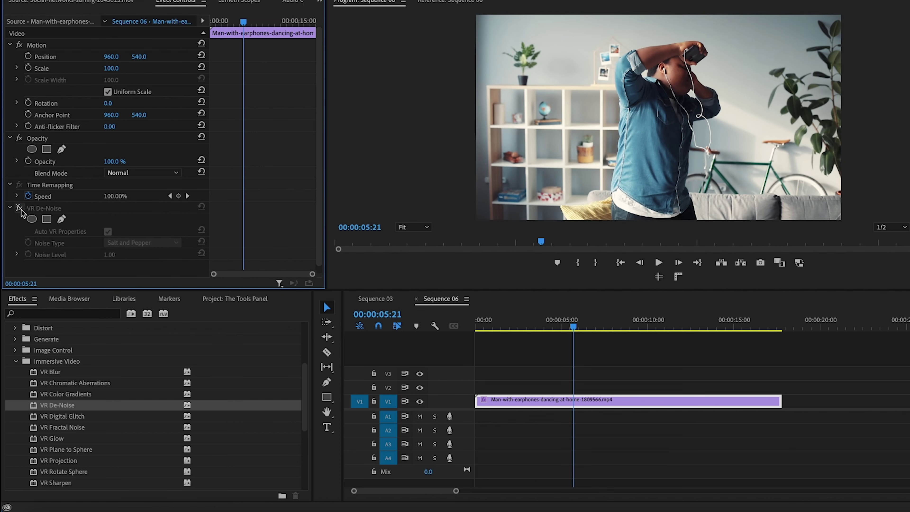
left_click(137, 246)
left_click(135, 253)
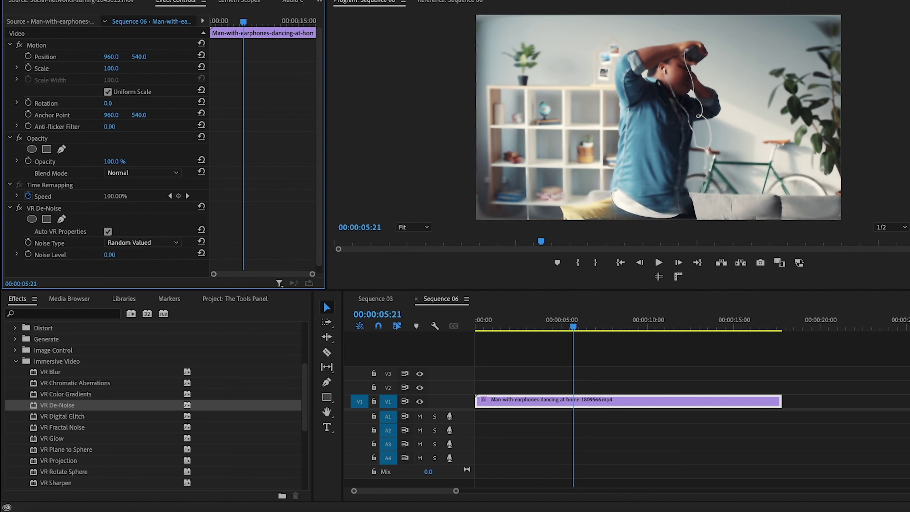
left_click(19, 208)
left_click(19, 209)
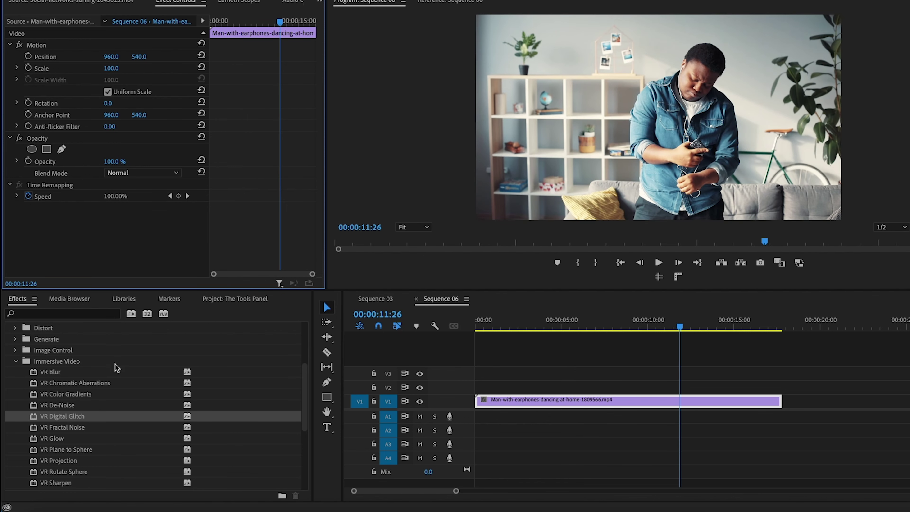
Apply VR Fractal Noise to the clip and preview the Turbulent Sharp, Max and Strings fractal types before returning to Basic
left_click_drag(62, 427, 544, 402)
scroll(266, 151, "down", 5)
left_click(135, 132)
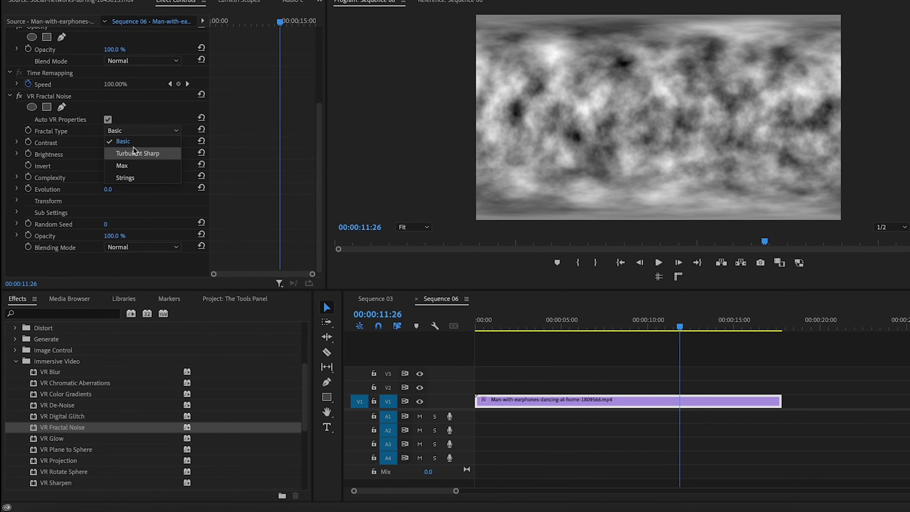
left_click(134, 152)
left_click(138, 133)
left_click(139, 164)
left_click(140, 133)
left_click(140, 175)
left_click(138, 133)
left_click(134, 142)
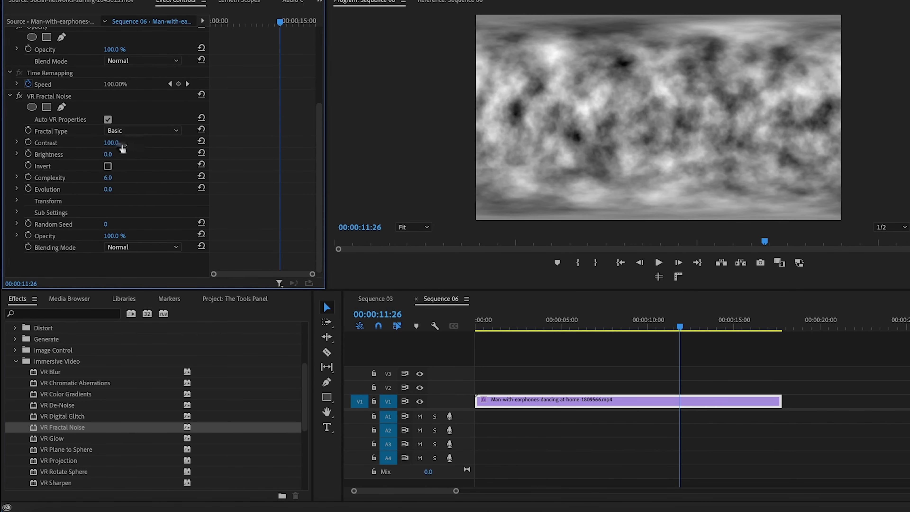
Try a higher Contrast and Invert on VR Fractal Noise, restoring Contrast to 100 and switching Invert off
left_click_drag(116, 143, 160, 143)
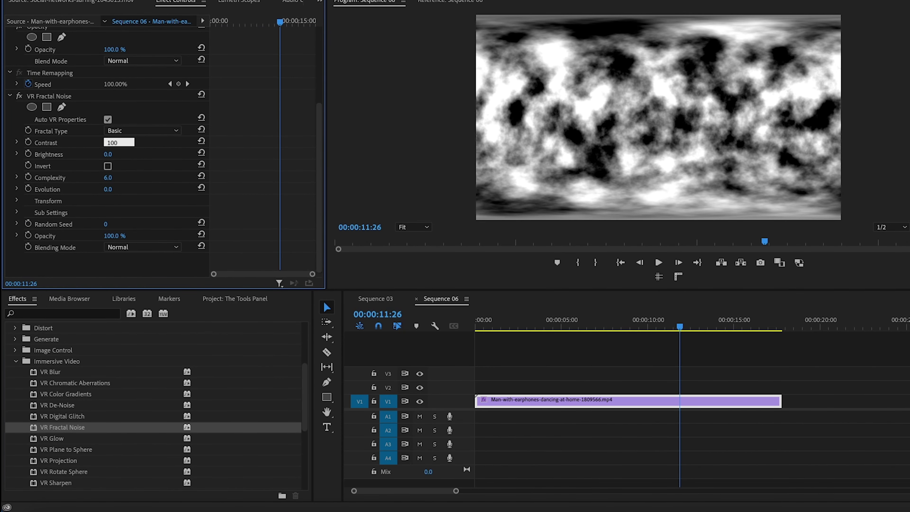
key("Return")
left_click(108, 165)
left_click(108, 166)
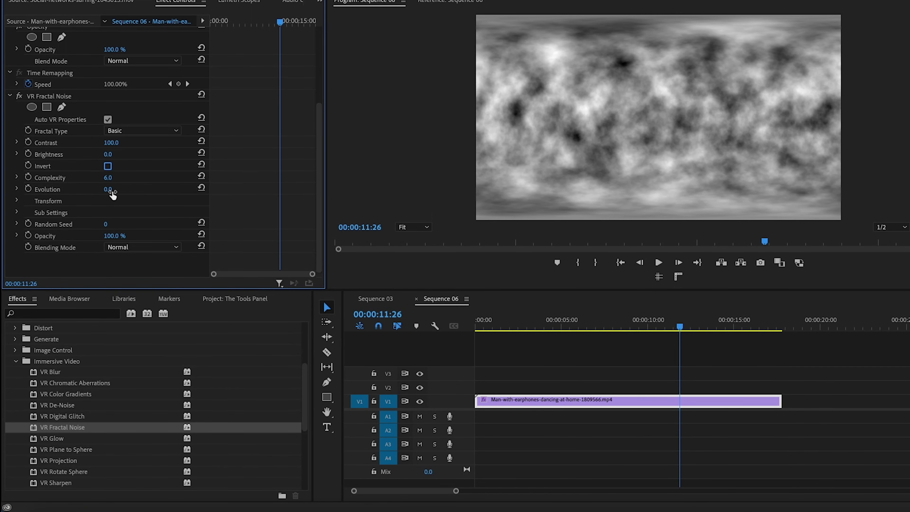
Set the Blending Mode of VR Fractal Noise to Overlay
left_click(123, 247)
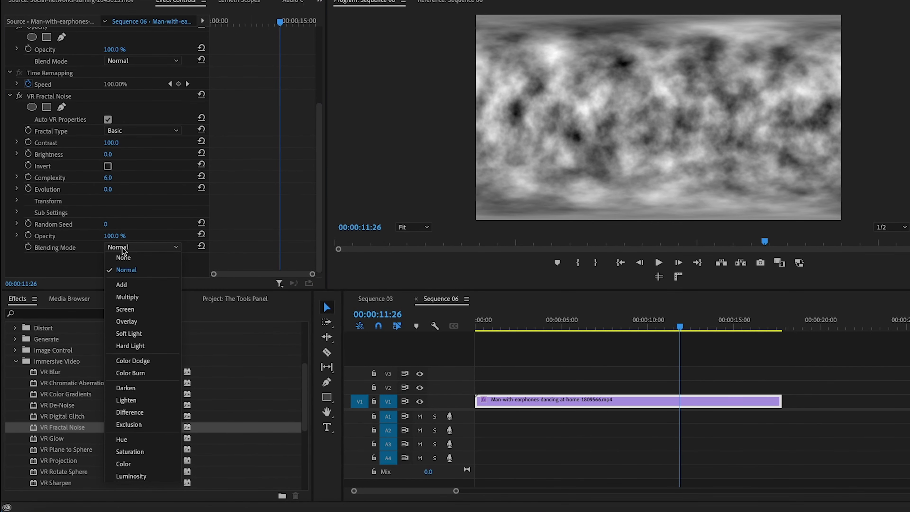
left_click(133, 324)
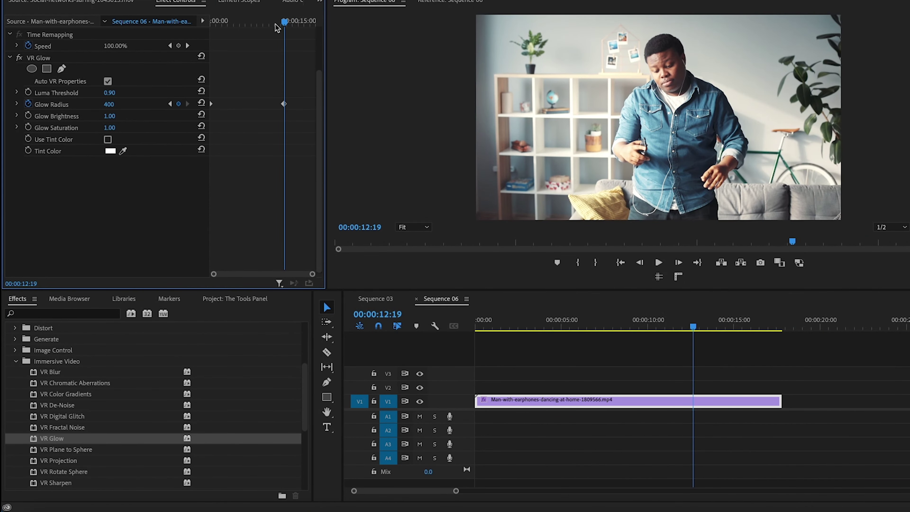
At the clip's start, set VR Glow's Luma Threshold to 1.00 and Glow Brightness to 2.00, and lower Glow Saturation
left_click_drag(275, 24, 197, 36)
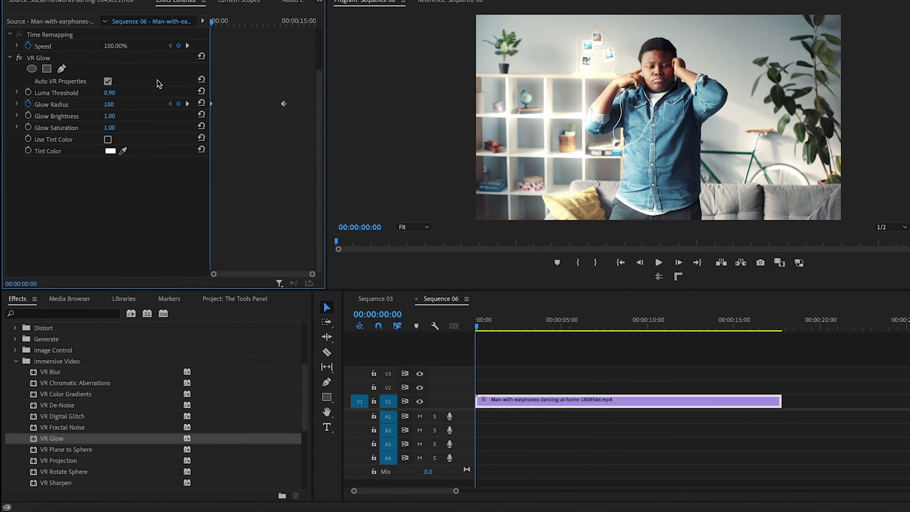
left_click_drag(109, 94, 143, 94)
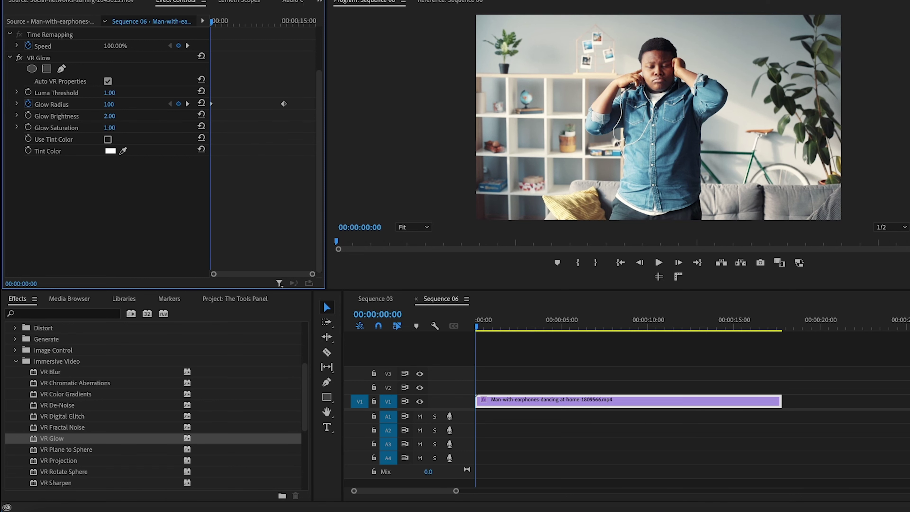
mouse_move(108, 128)
left_mouse_down()
mouse_move(136, 128)
mouse_move(105, 128)
left_mouse_up()
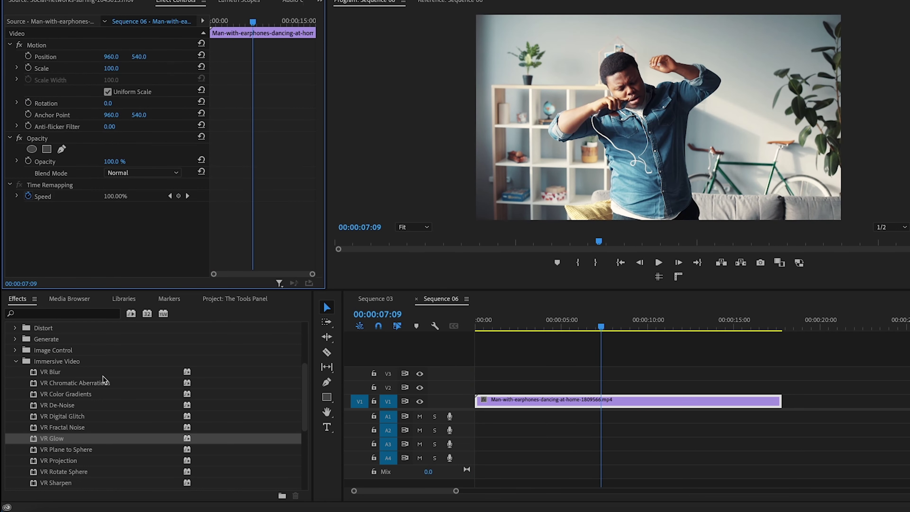
Apply VR Plane to Sphere to the clip with Scale (Degrees) at 110 and Feather at 1.00
left_click_drag(86, 450, 523, 399)
scroll(235, 183, "down", 2)
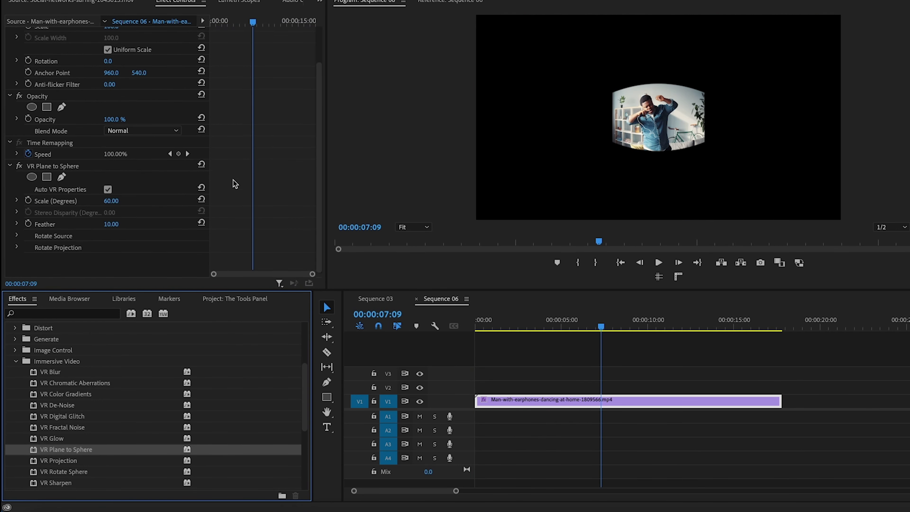
left_click(111, 204)
mouse_move(109, 204)
left_mouse_down()
mouse_move(151, 204)
mouse_move(90, 204)
mouse_move(143, 204)
mouse_move(112, 208)
mouse_move(124, 201)
left_mouse_up()
Examine the Scale, Rotate Source and Rotate Projection settings of VR Plane to Sphere
left_click(16, 236)
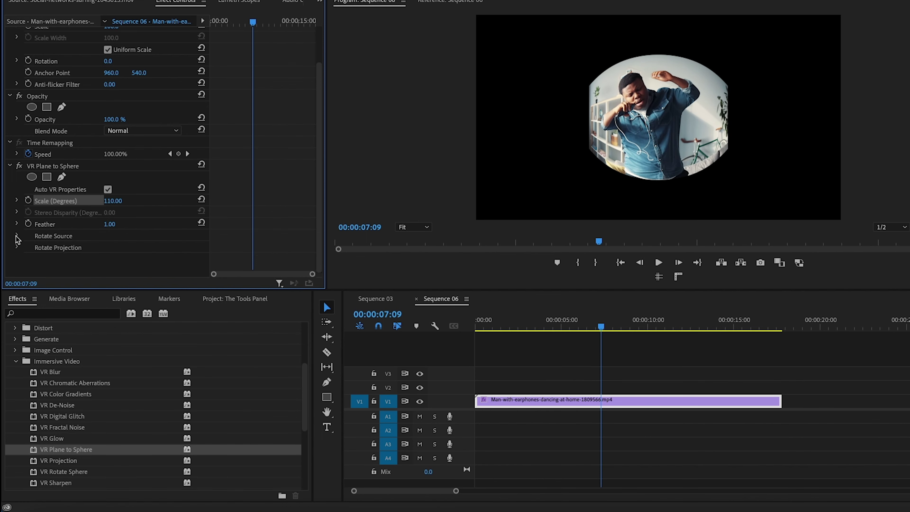
left_click(16, 236)
left_click(16, 200)
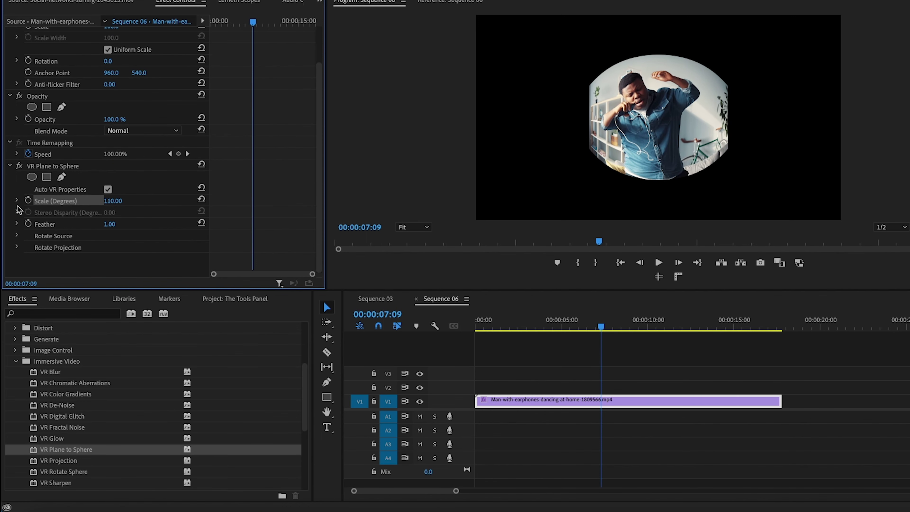
left_click(17, 247)
Set Scale (Degrees) to 60 and delete VR Plane to Sphere from the clip
type("60")
key("Return")
left_click(53, 167)
key("Delete")
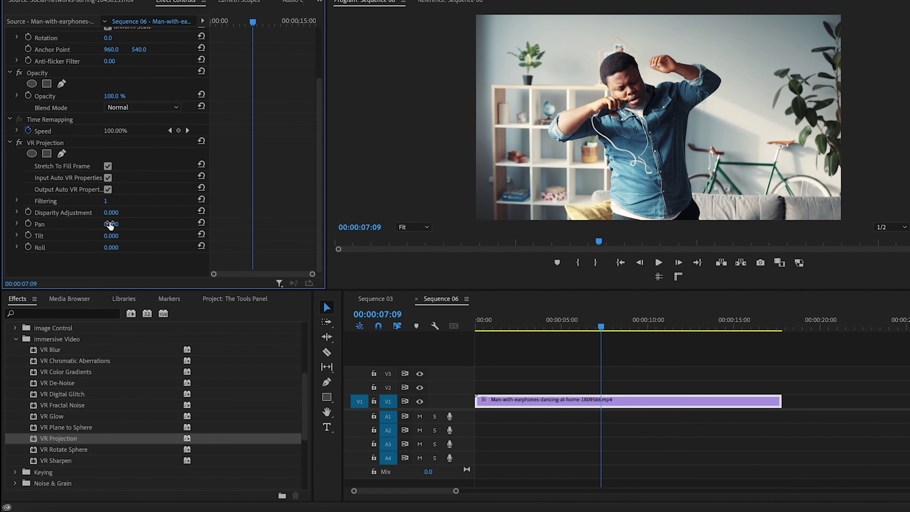
Vary the Pan, Tilt and Roll of VR Projection, reset each to 0, and delete the effect from the clip
mouse_move(111, 224)
left_mouse_down()
mouse_move(147, 224)
mouse_move(90, 235)
mouse_move(119, 237)
left_mouse_up()
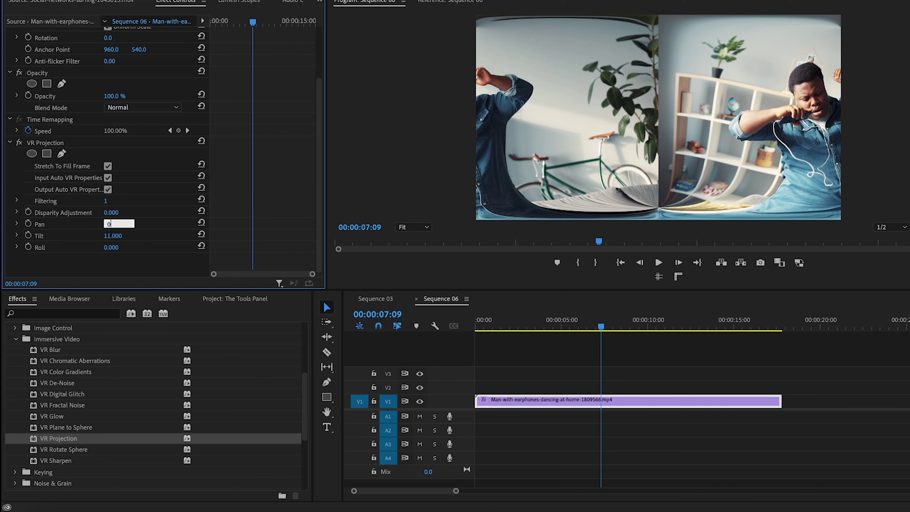
key("Return")
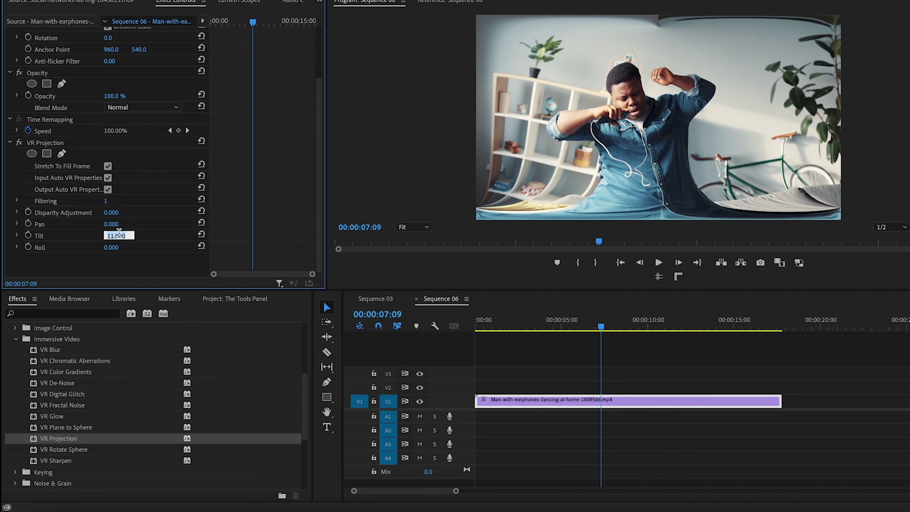
key("Return")
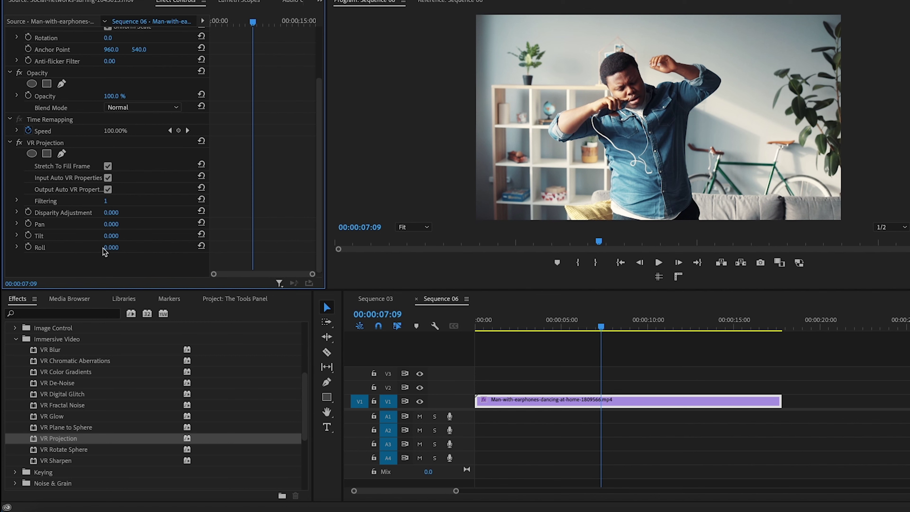
mouse_move(111, 247)
left_mouse_down()
mouse_move(173, 247)
mouse_move(118, 250)
left_mouse_up()
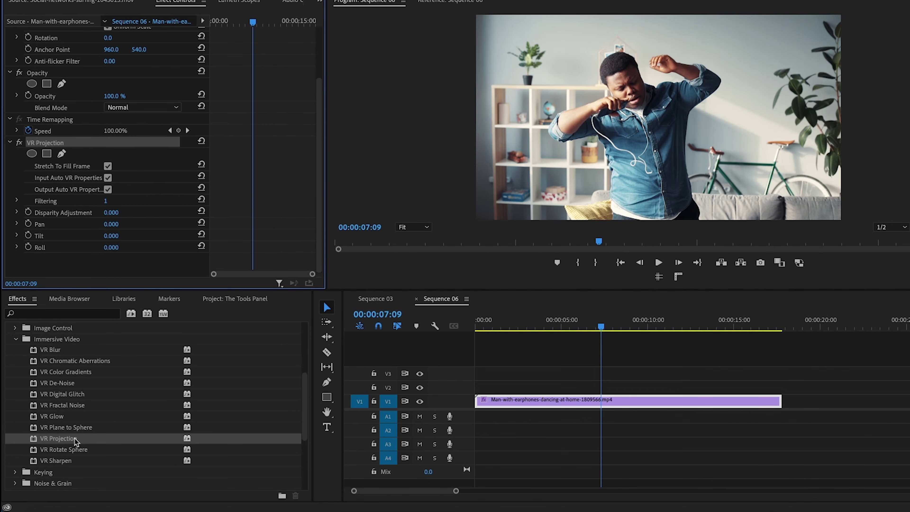
key("Delete")
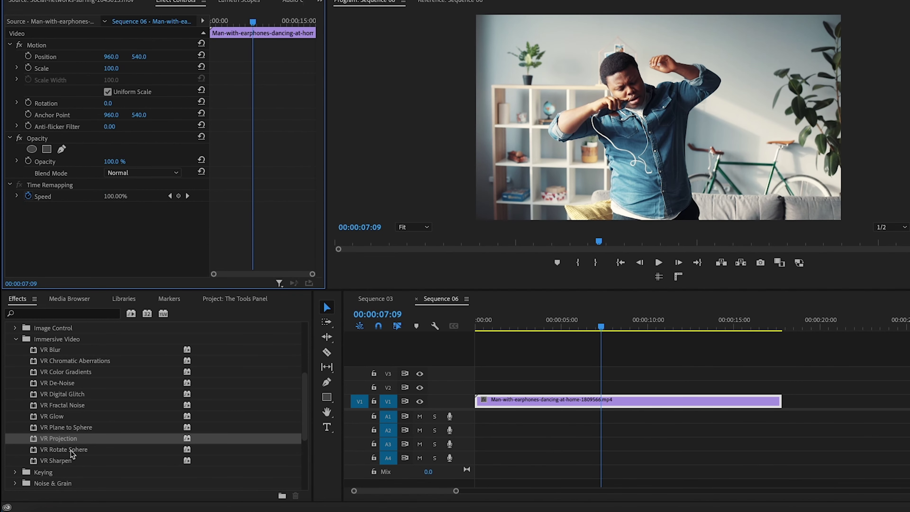
Apply VR Rotate Sphere to the clip and vary its Tilt (X axis) before resetting it to 0
left_click(70, 451)
left_click_drag(469, 402, 545, 405)
scroll(253, 185, "down", 2)
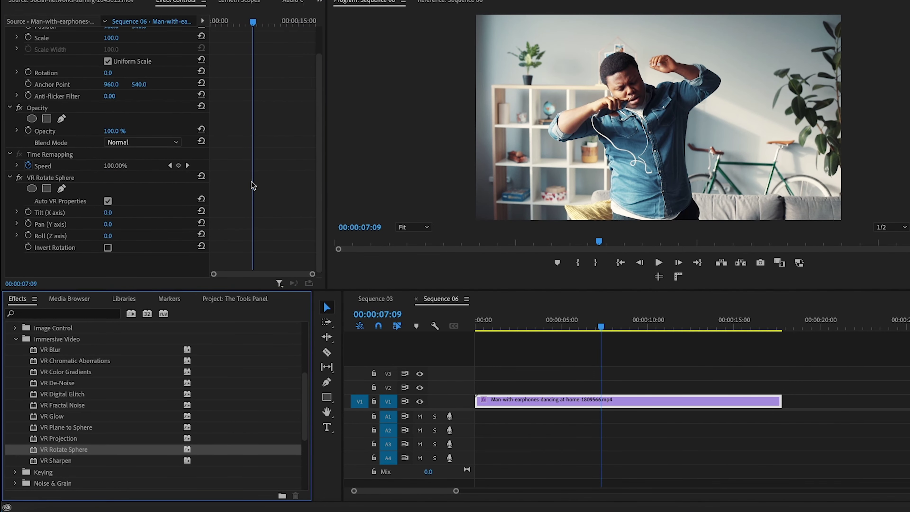
mouse_move(108, 215)
left_mouse_down()
mouse_move(280, 216)
mouse_move(117, 212)
left_mouse_up()
type("0")
key("Return")
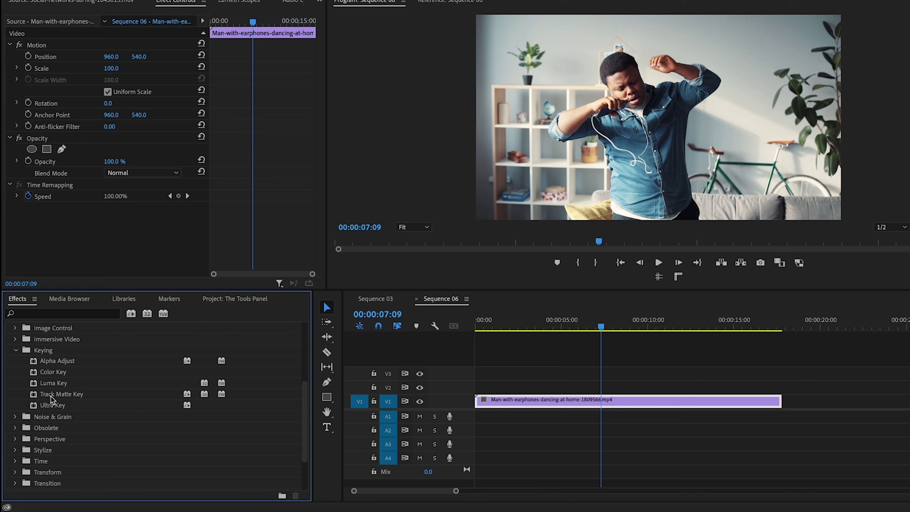
Apply Alpha Adjust to the man-with-earphones clip and vary the effect's Opacity
left_click(59, 363)
left_click_drag(530, 394, 532, 402)
scroll(232, 197, "down", 1)
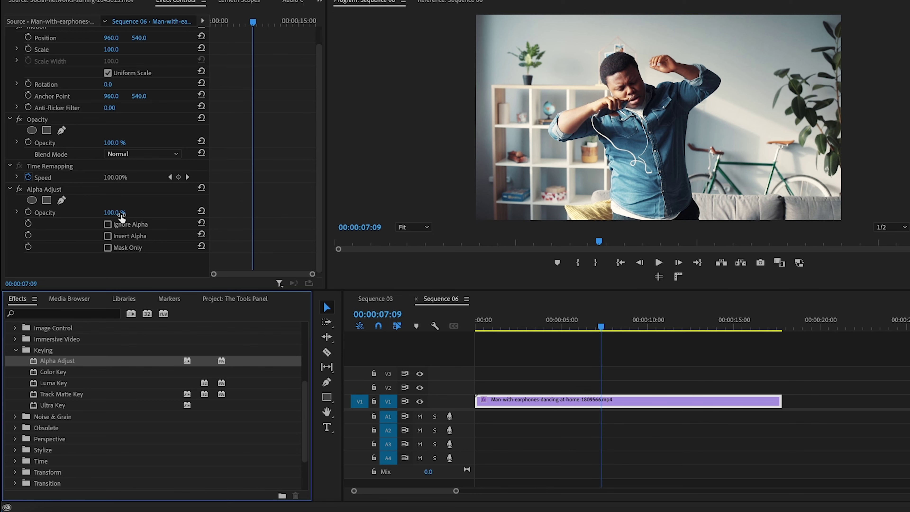
mouse_move(116, 219)
left_mouse_down()
mouse_move(83, 219)
mouse_move(118, 219)
left_mouse_up()
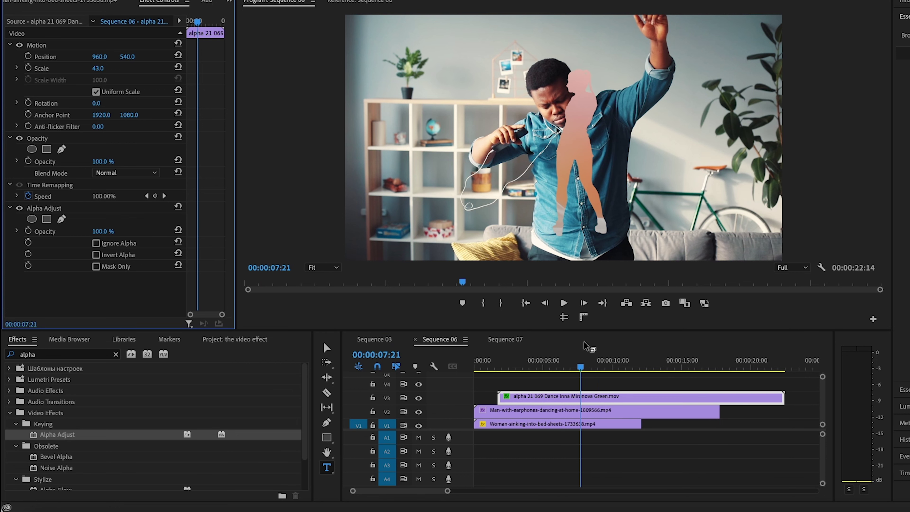
Play the green dancer clip with Alpha Adjust, turn on Ignore Alpha, and play it again for comparison
left_click(534, 366)
key("space")
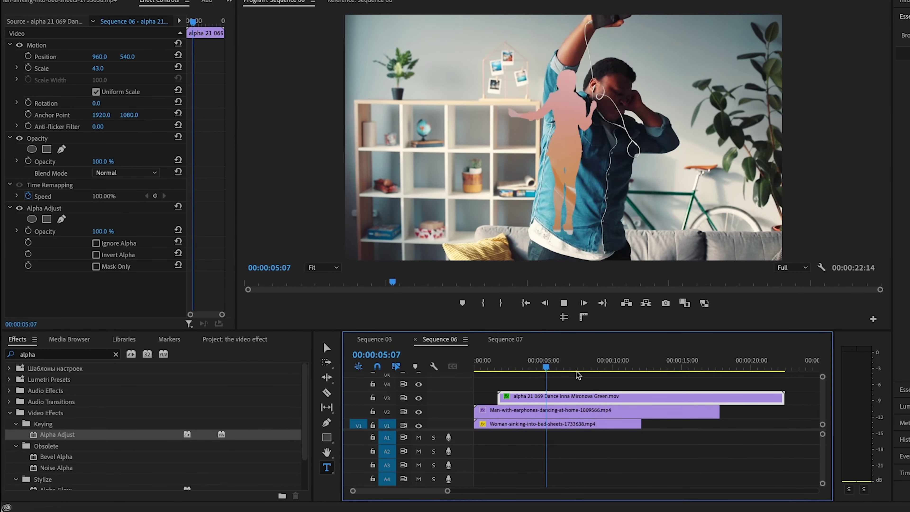
key("space")
left_click(96, 243)
left_click(544, 362)
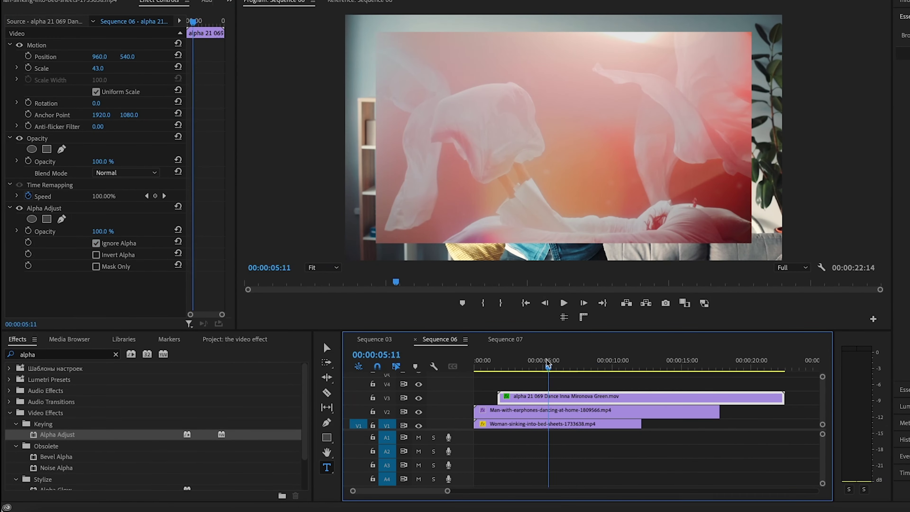
key("space")
Turn off Ignore Alpha and turn on Invert Alpha for the dancer clip, moving the playhead back to check it
left_click(95, 244)
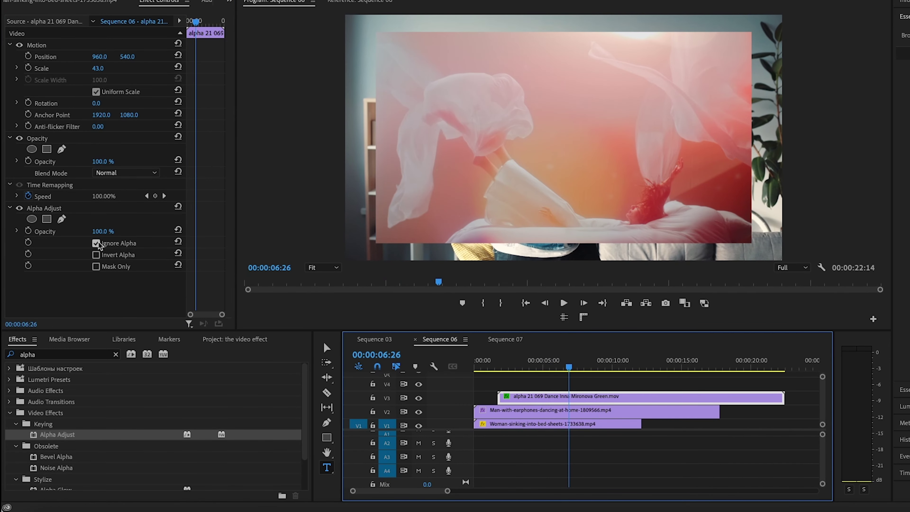
left_click(96, 254)
left_click(502, 363)
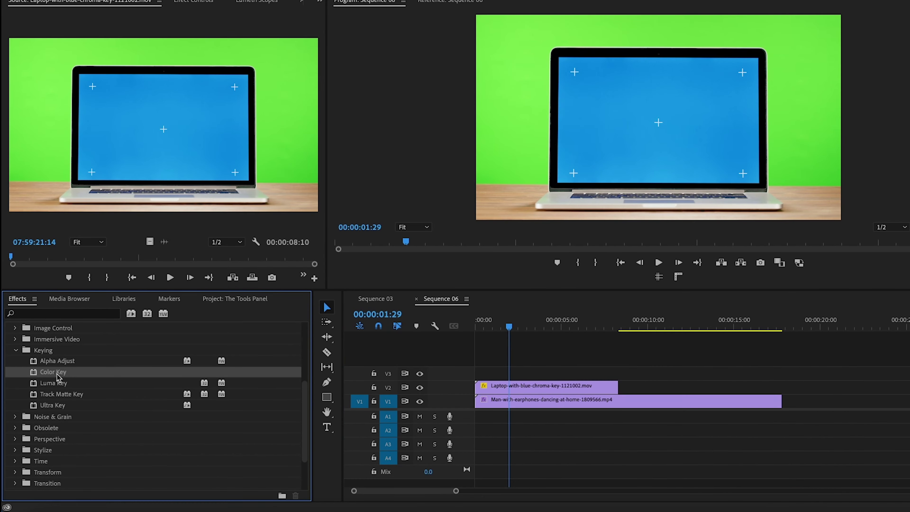
Apply Color Key to the laptop clip, sample the blue screen as Key Color, set Color Tolerance to 42, and preview it
left_click_drag(552, 387, 552, 387)
left_click(552, 387)
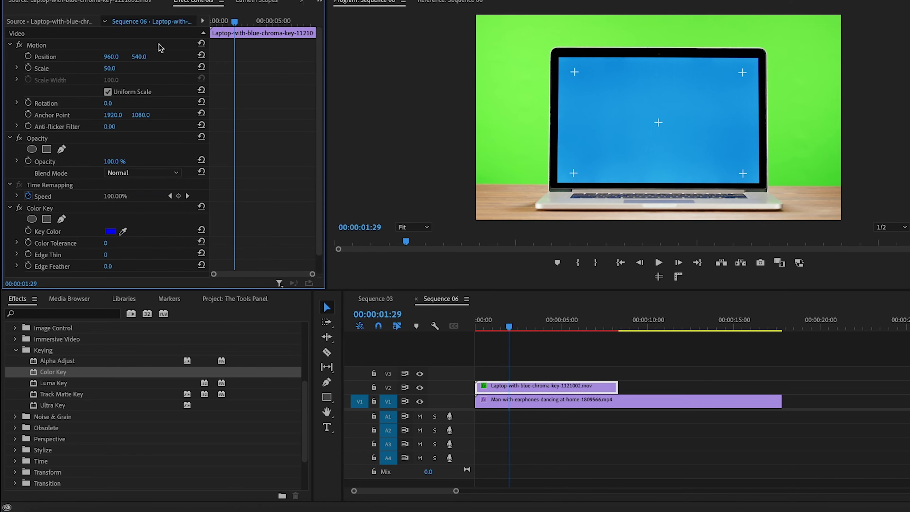
scroll(160, 227, "down", 2)
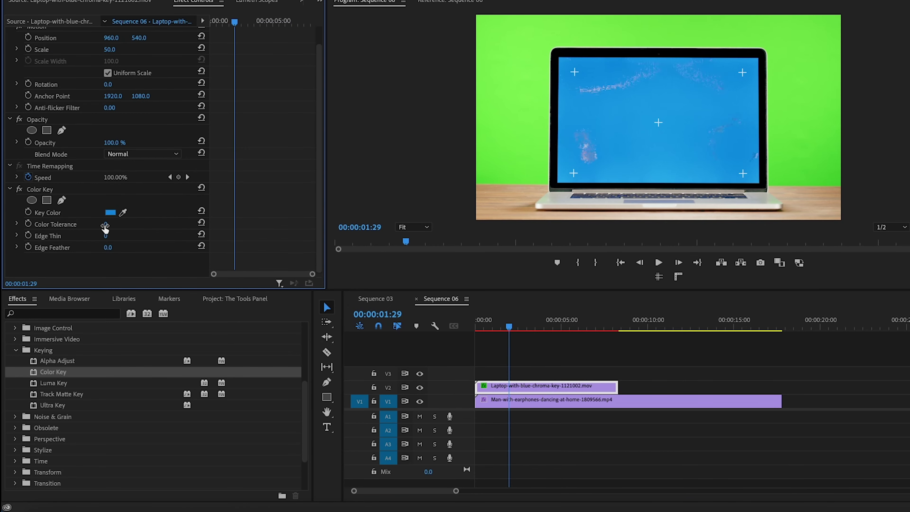
left_click_drag(105, 228, 120, 228)
left_click(519, 327)
key("space")
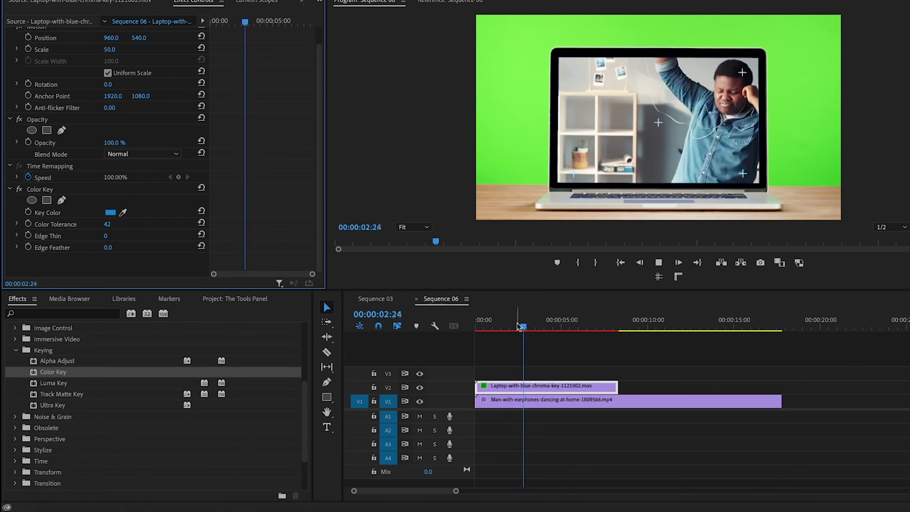
left_click_drag(478, 320, 515, 298)
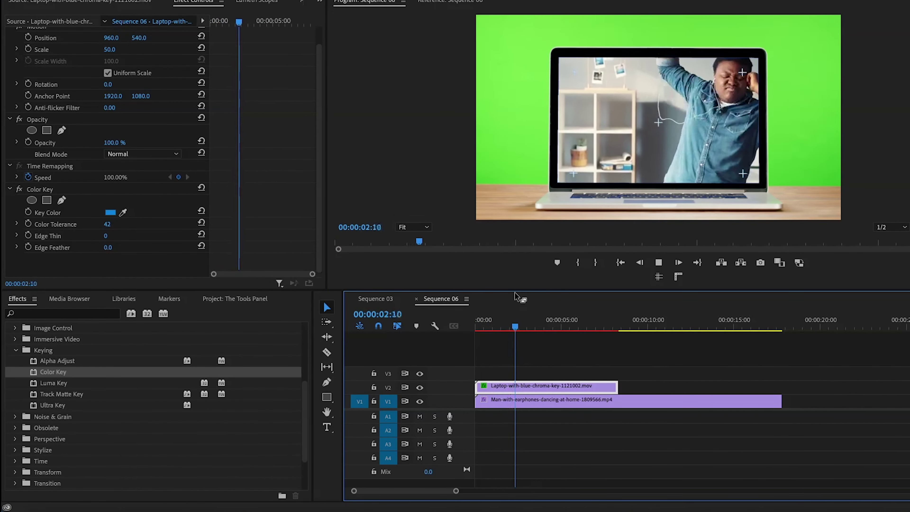
Add a second Color Key to the laptop clip, sample the green backdrop, set Color Tolerance to 87, and play the result
left_click(51, 375)
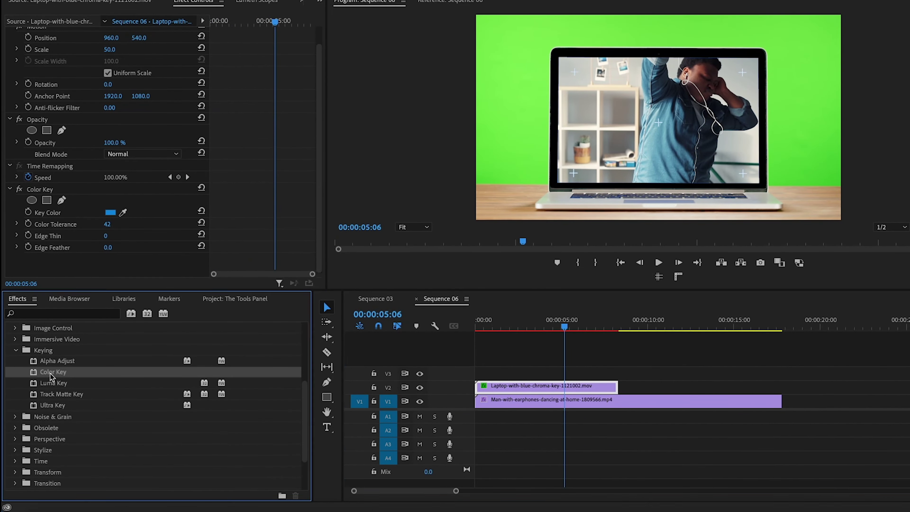
left_click_drag(52, 374, 538, 386)
left_click(123, 212)
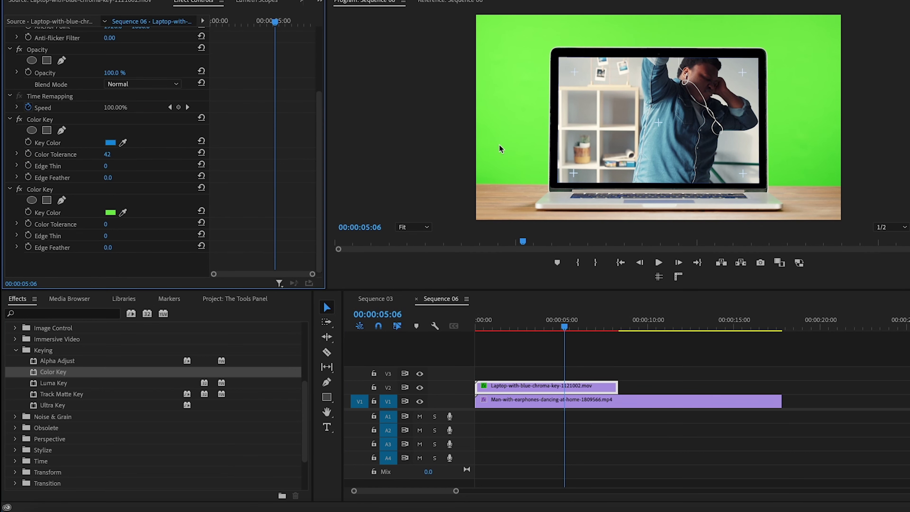
left_click_drag(104, 225, 128, 226)
key("space")
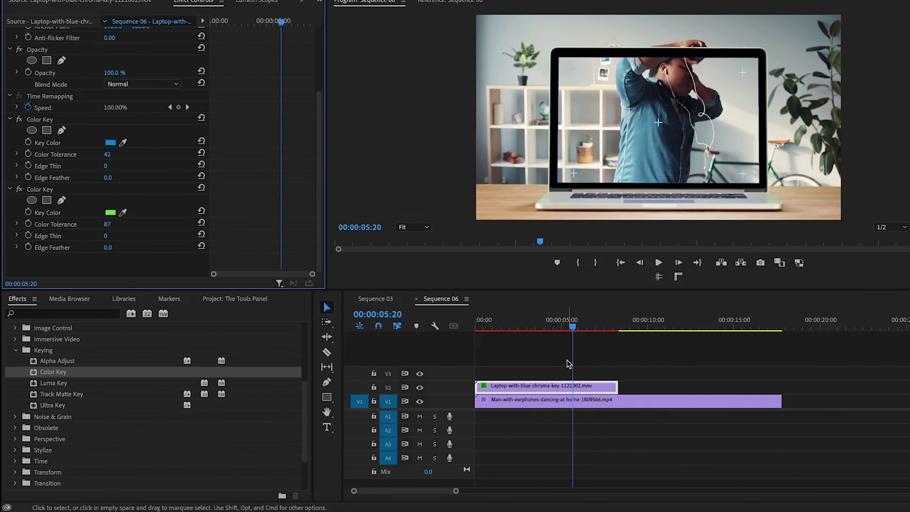
left_click_drag(571, 326, 443, 342)
key("space")
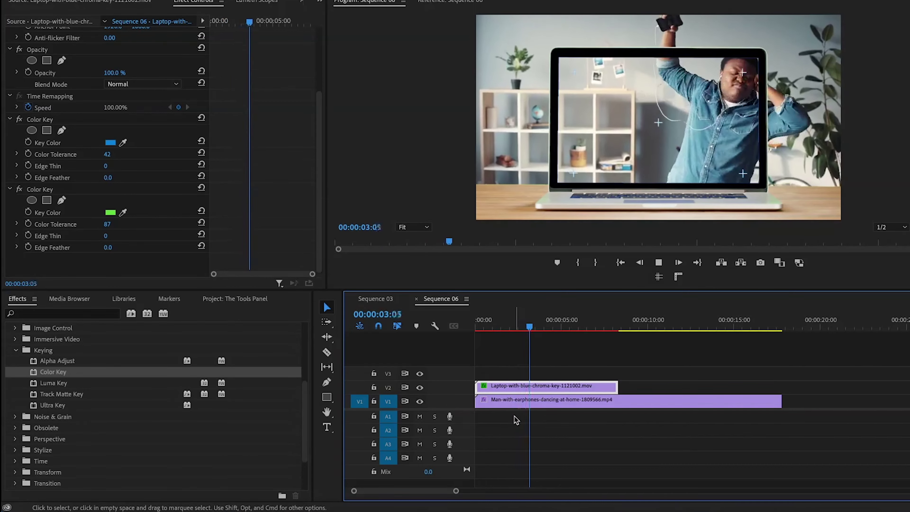
key("space")
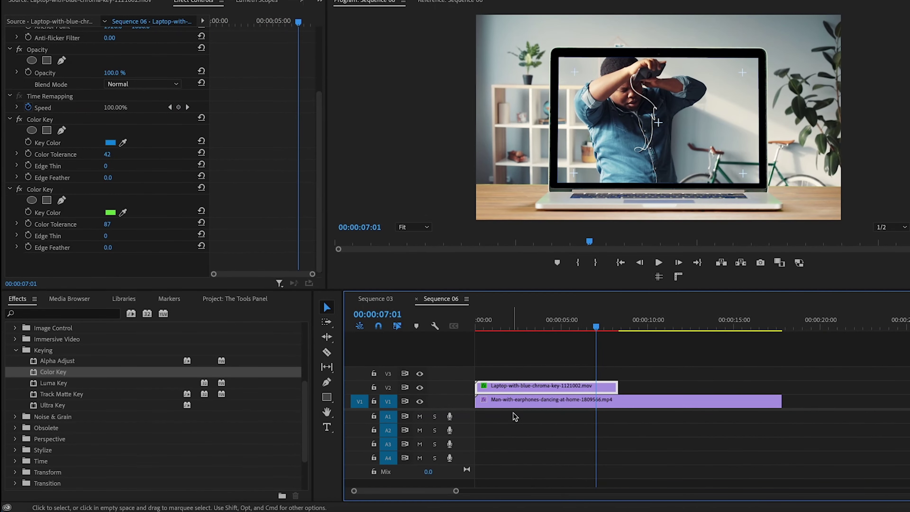
Apply Luma Key to the border-of-flames clip on track V2
left_click(521, 388)
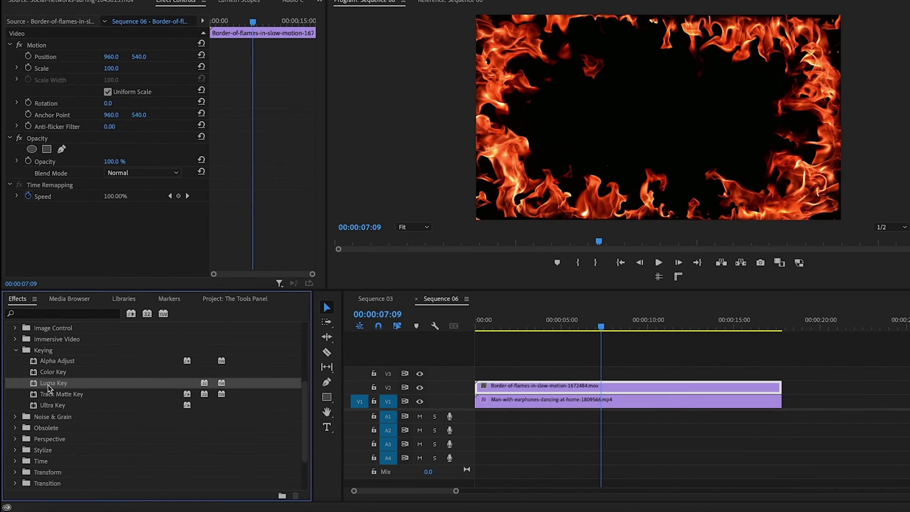
left_click_drag(48, 388, 522, 387)
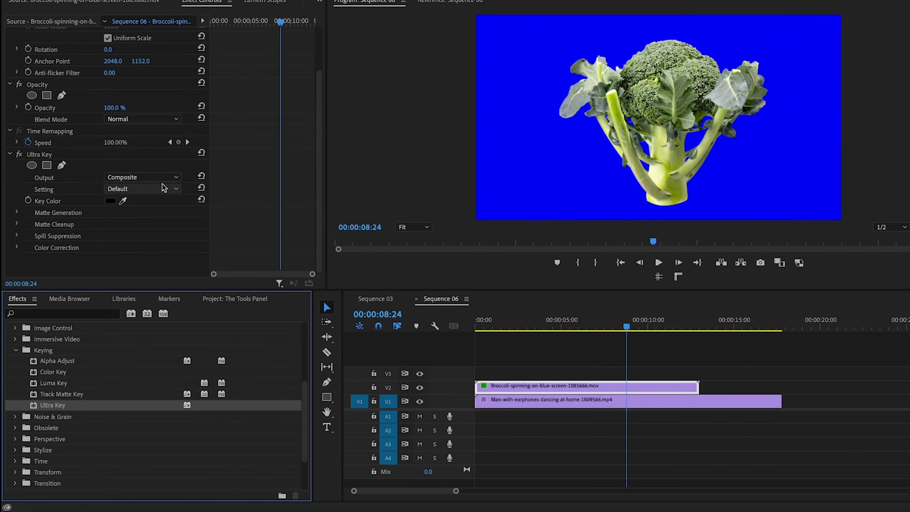
Sample the broccoli clip's blue backdrop as Ultra Key's Key Color with Output on Composite and Setting on Default
left_click(131, 177)
left_click(123, 213)
left_click(117, 189)
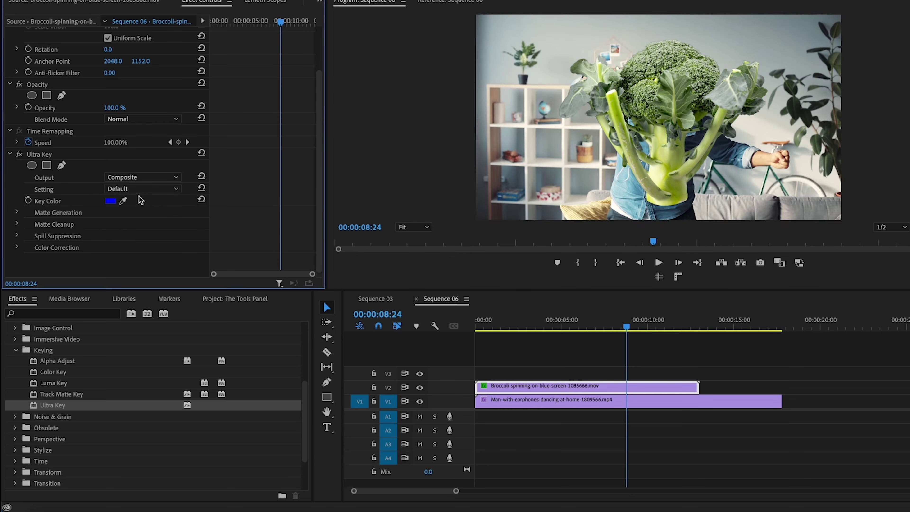
left_click(509, 325)
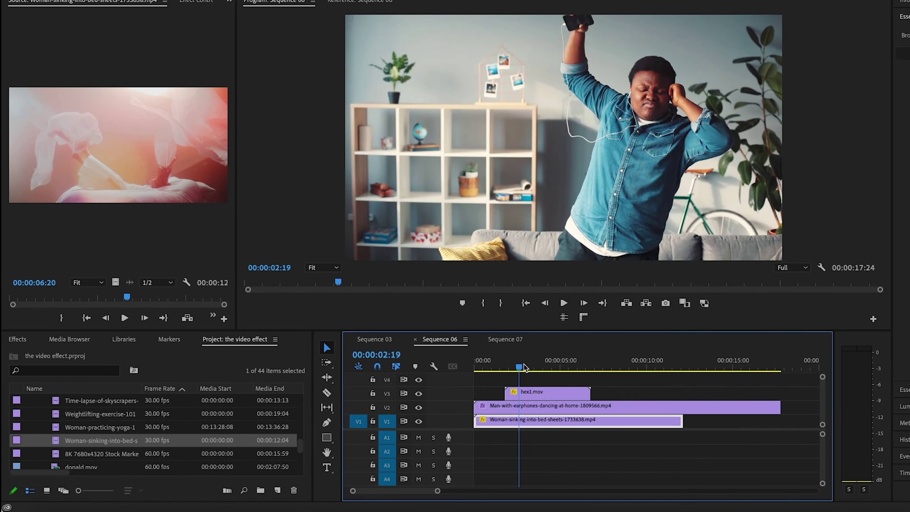
Preview the stacked clips and move the silhouette-of-dancers clip down to track V3
left_click_drag(502, 367, 622, 373)
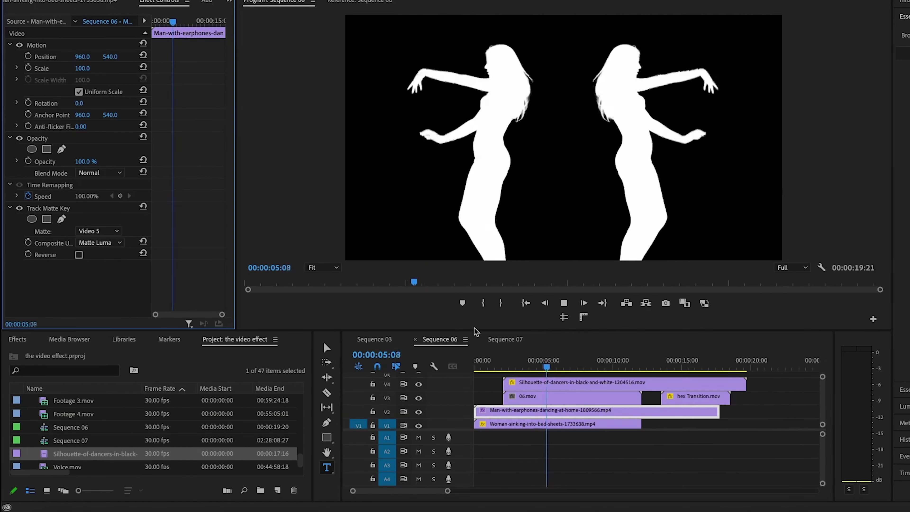
key("space")
left_click_drag(563, 383, 562, 397)
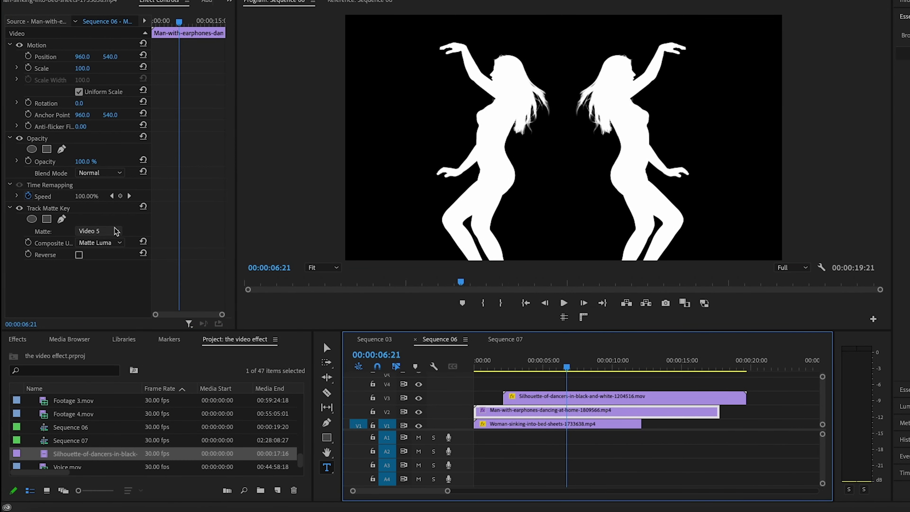
Set Track Matte Key's Matte to Video 3 on the man-with-earphones clip and play the result
left_click(99, 231)
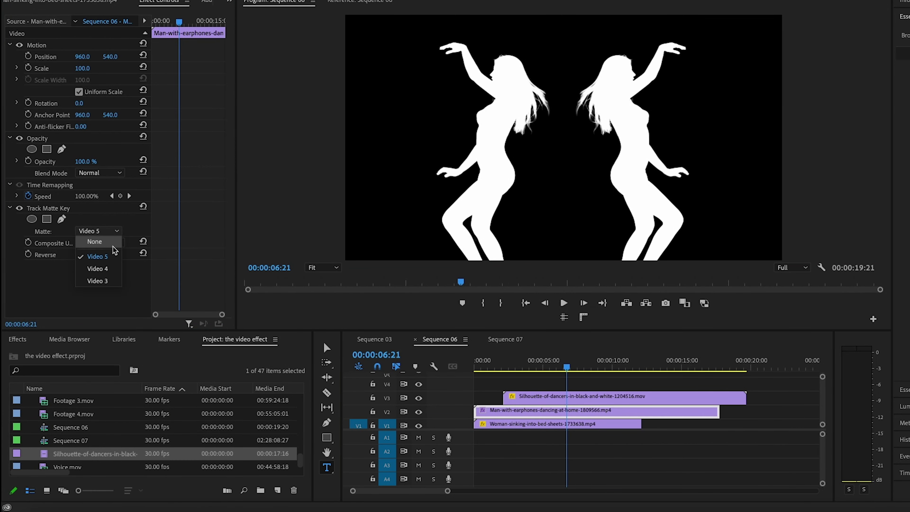
left_click(106, 280)
key("space")
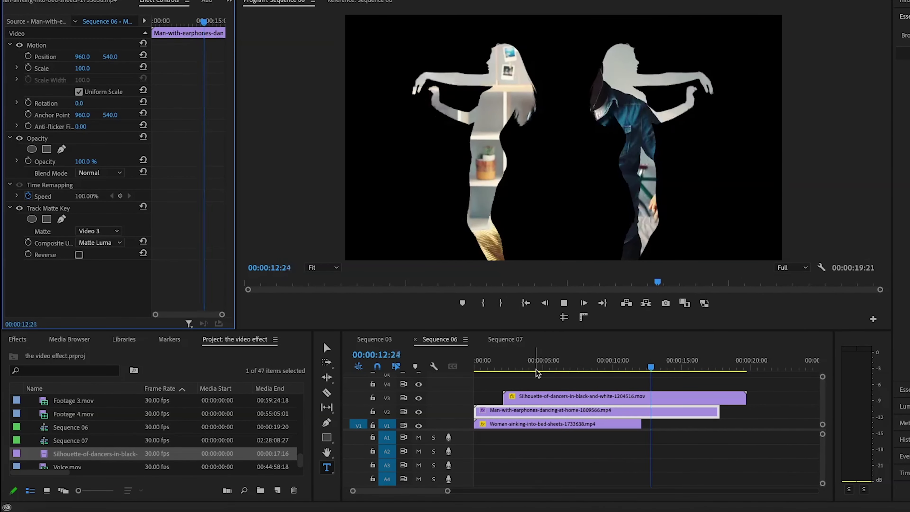
left_click_drag(689, 369, 662, 373)
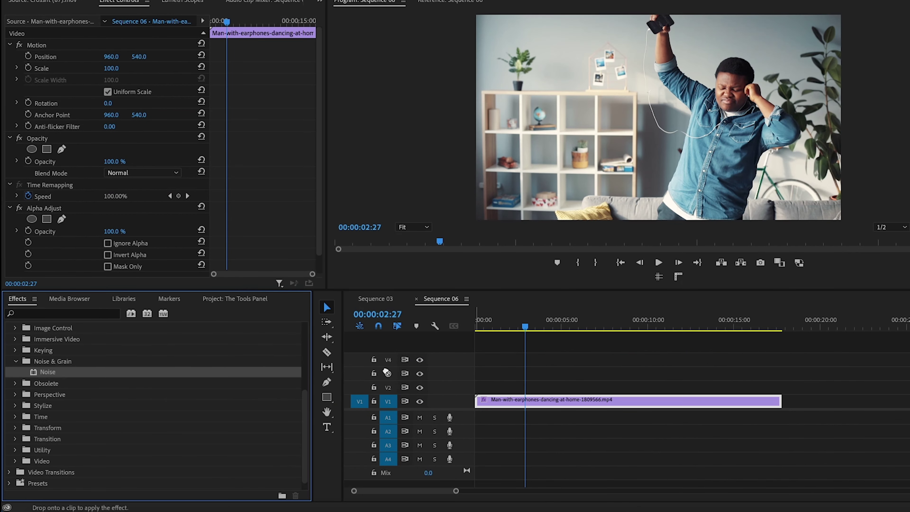
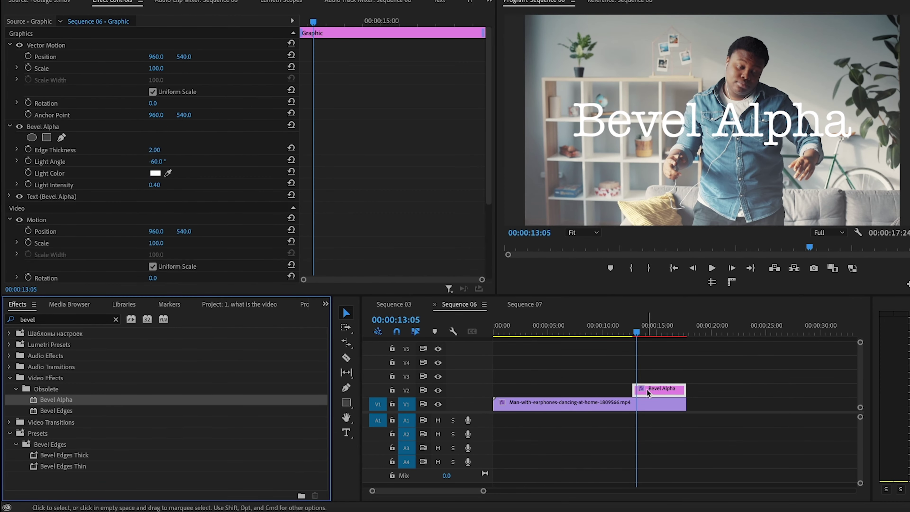
Set the title's Bevel Alpha to Edge Thickness 10.20, Light Angle -188° and Light Intensity 1.00
scroll(194, 190, "down", 3)
scroll(192, 187, "up", 5)
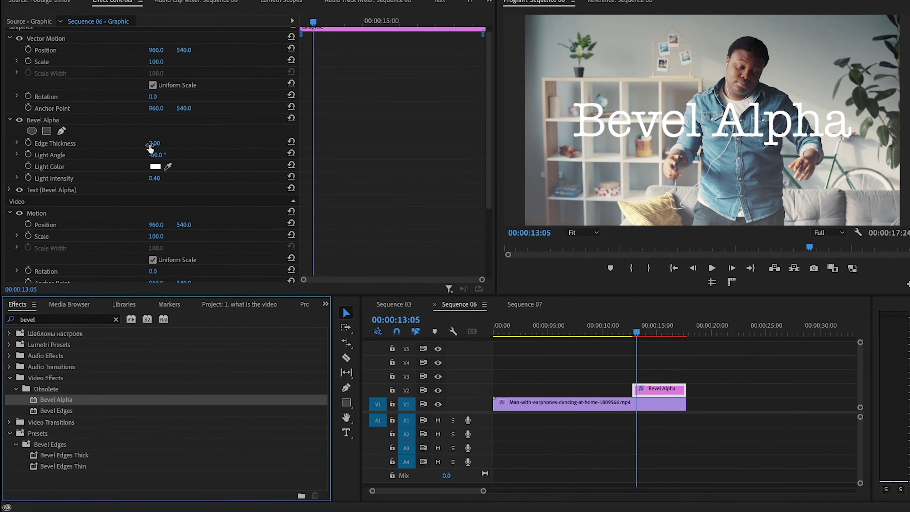
mouse_move(152, 144)
left_mouse_down()
mouse_move(188, 144)
mouse_move(175, 154)
left_mouse_up()
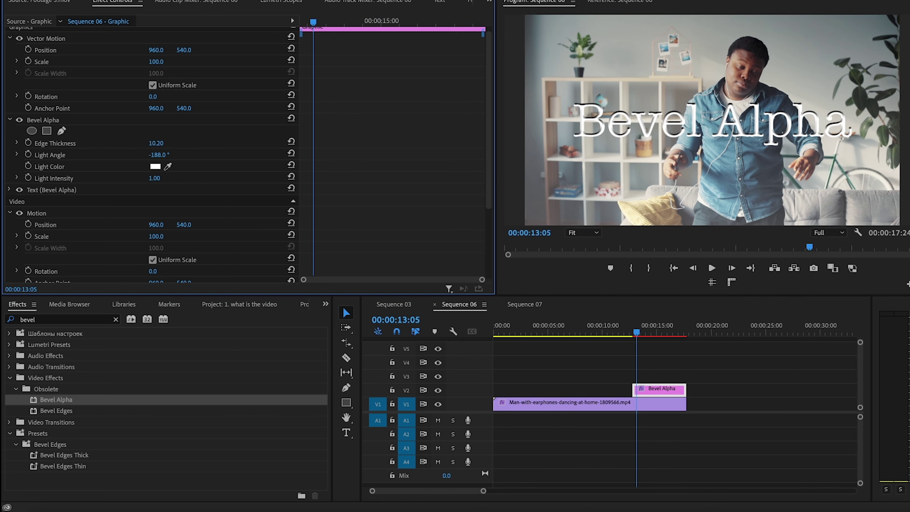
left_click(643, 334)
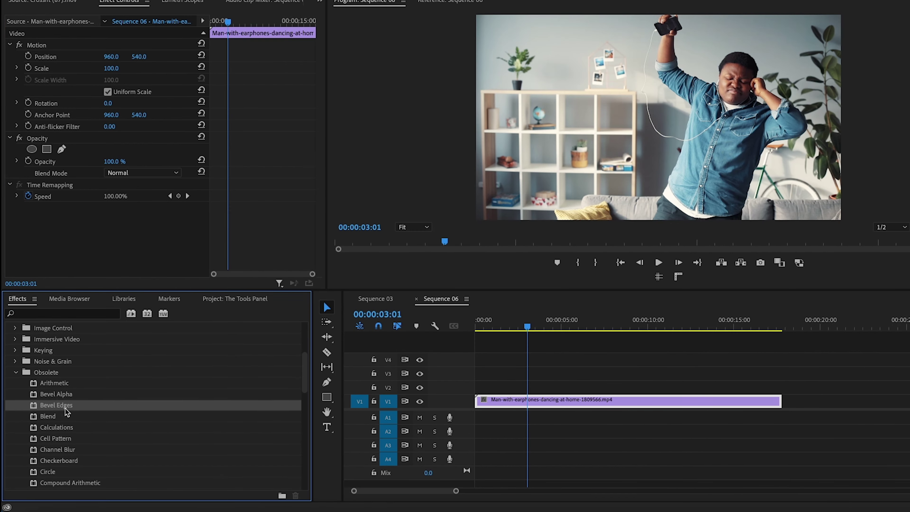
Apply Bevel Edges to the man-with-earphones clip, adjust its Edge Thickness, and preview the beveled frame
left_click_drag(56, 406, 609, 402)
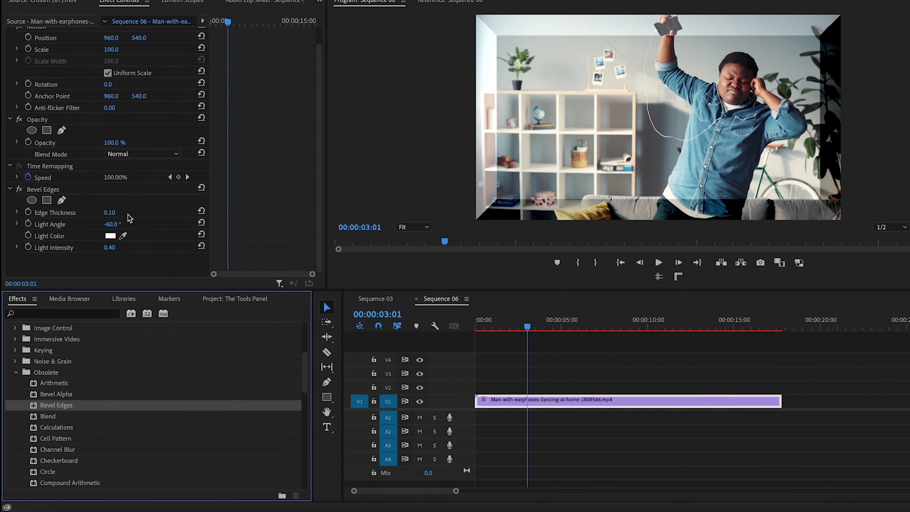
left_click_drag(110, 212, 129, 227)
key("space")
key("space")
left_click(479, 321)
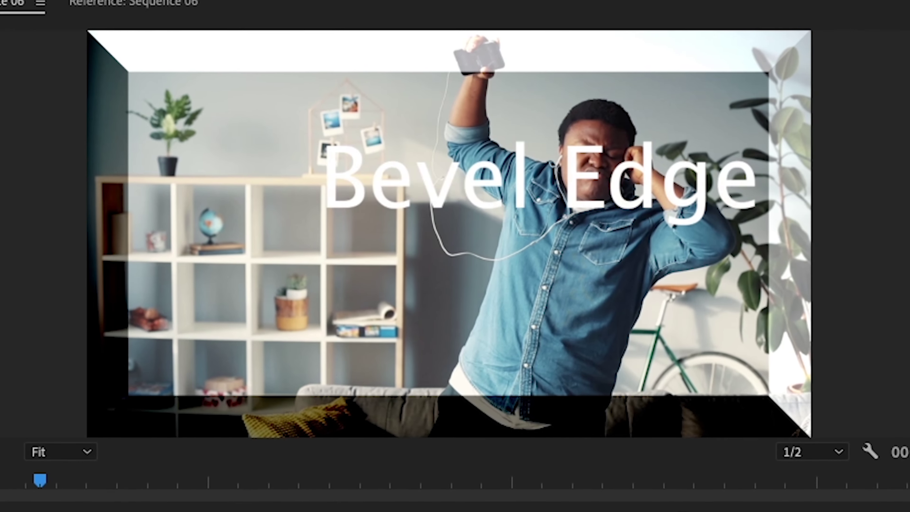
left_click_drag(109, 150, 127, 150)
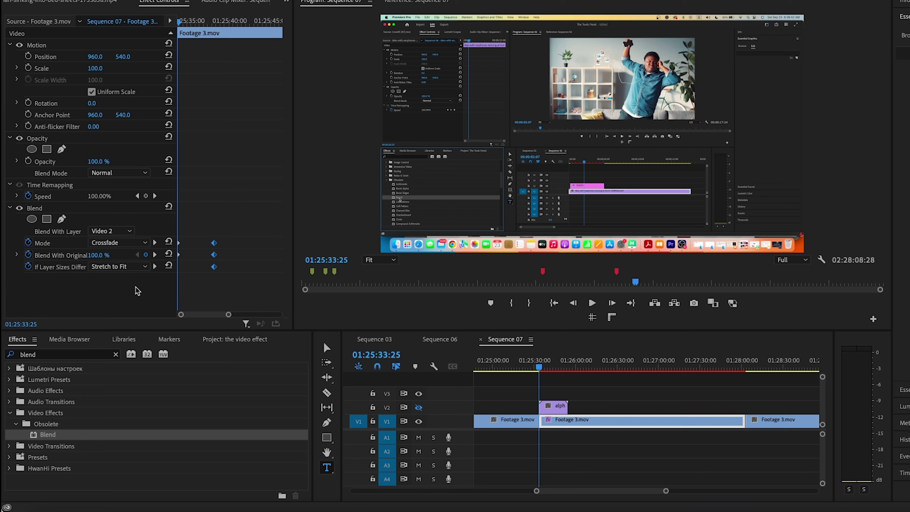
Play back the Footage 3.mov clip with its Blend effect in Sequence 07
left_click(596, 468)
key("space")
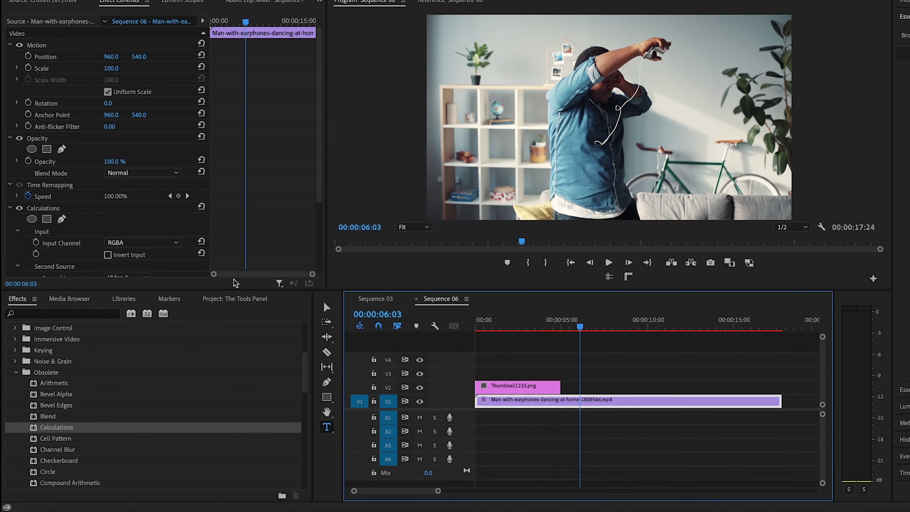
Toggle Invert Input on and off in the Calculations effect and set its Input Channel to Gray
scroll(181, 206, "down", 1)
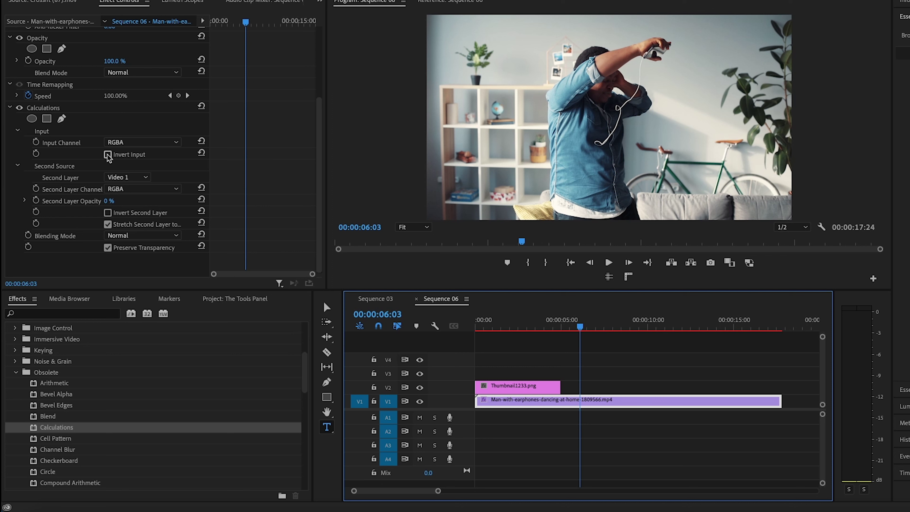
left_click(108, 154)
left_click(108, 154)
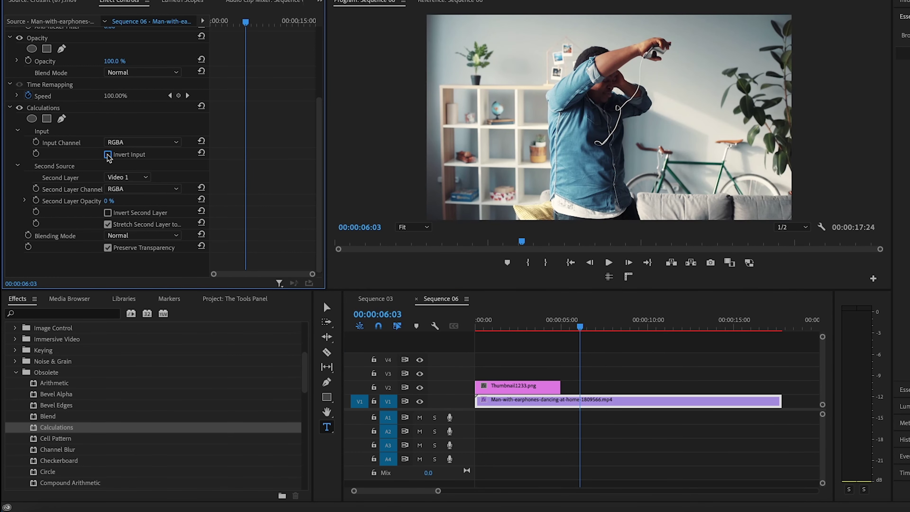
left_click(109, 143)
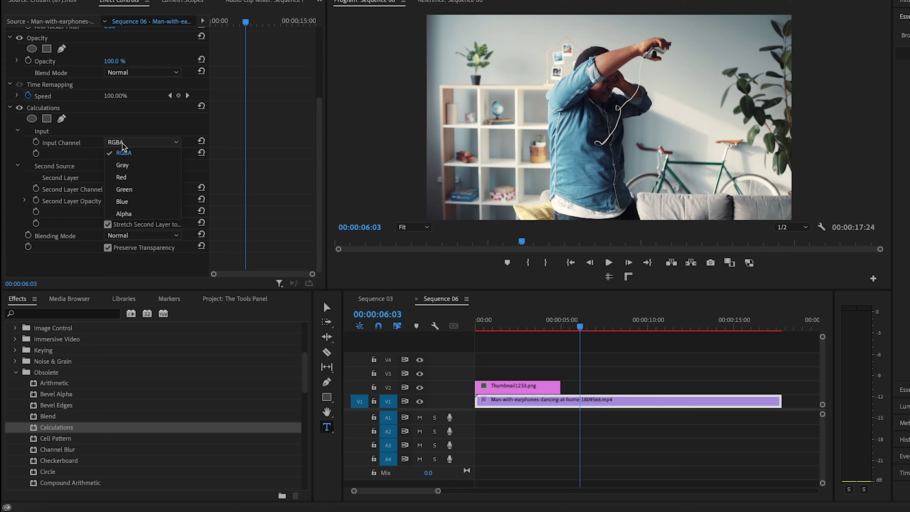
left_click(125, 166)
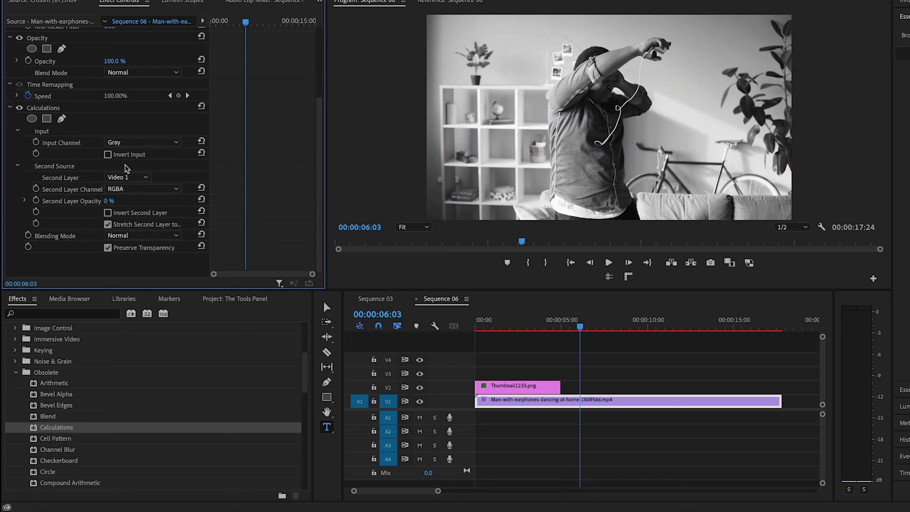
Try the Red, Green, Blue and Alpha input channels in Calculations, ending back on RGBA
left_click(129, 143)
left_click(134, 172)
left_click(132, 142)
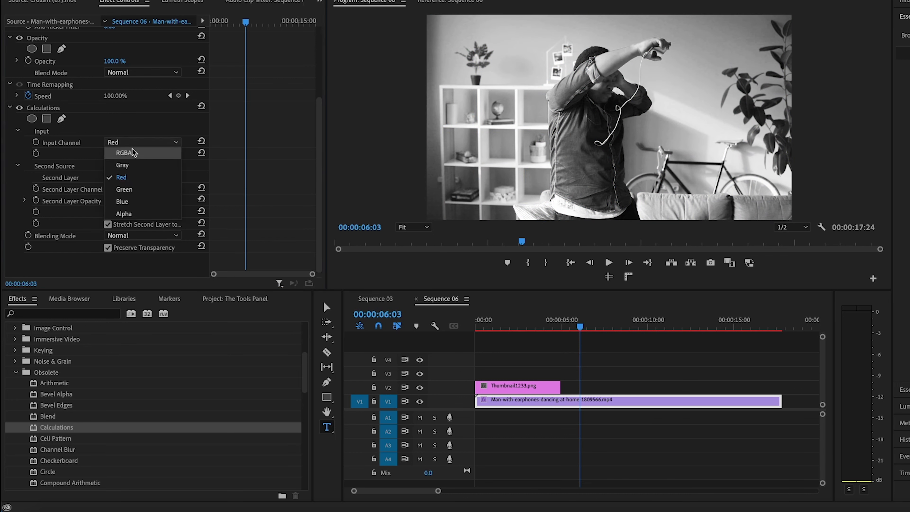
left_click(169, 190)
left_click(133, 144)
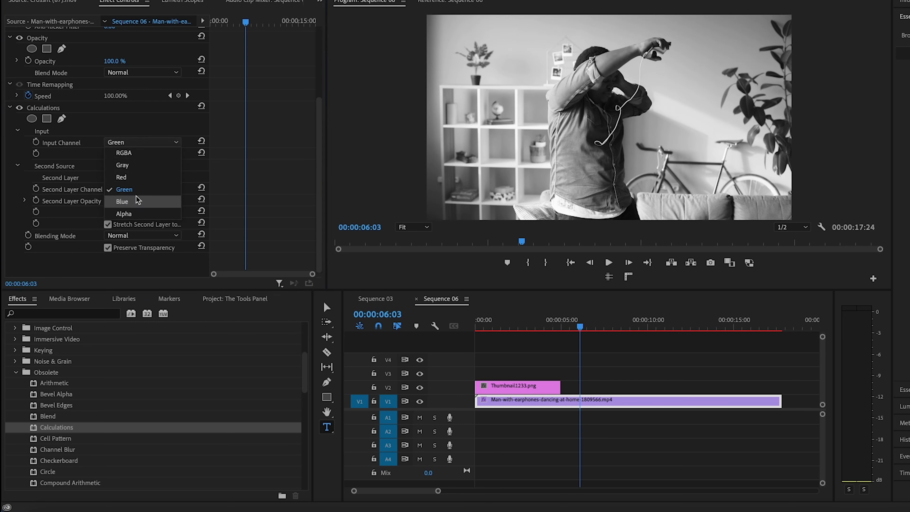
left_click(134, 201)
left_click(138, 145)
left_click(141, 212)
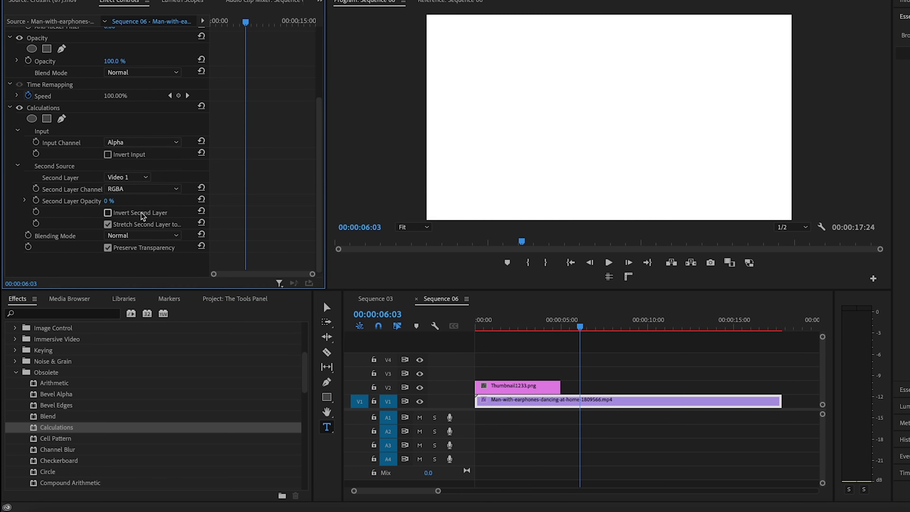
left_click(140, 144)
left_click(140, 156)
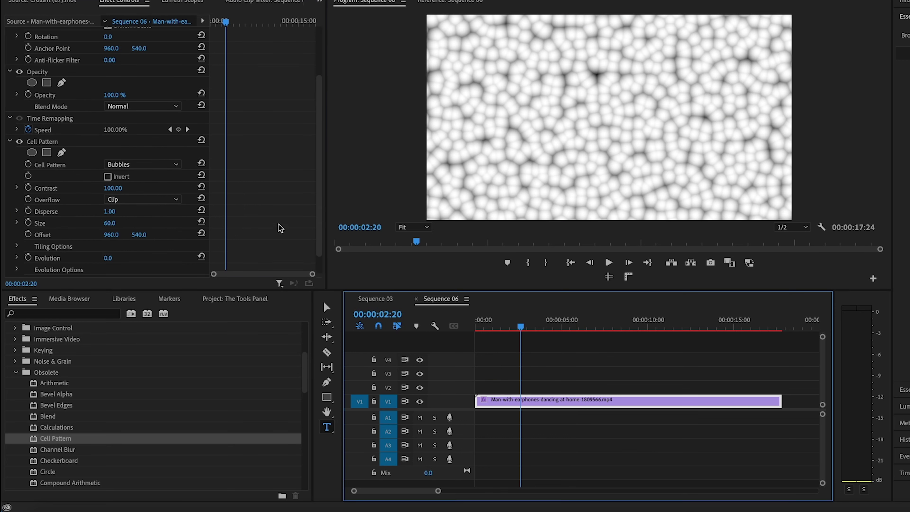
Try Cell Pattern's Soft Clamp overflow and Invert option, restoring Overflow to Clip and leaving Invert off
left_click(117, 200)
left_click(137, 222)
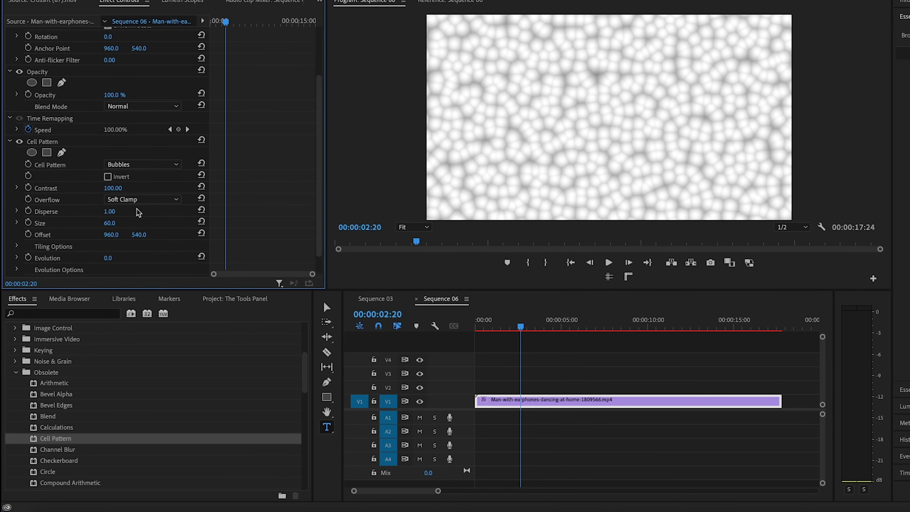
left_click(136, 199)
left_click(135, 210)
left_click(108, 176)
left_click(108, 176)
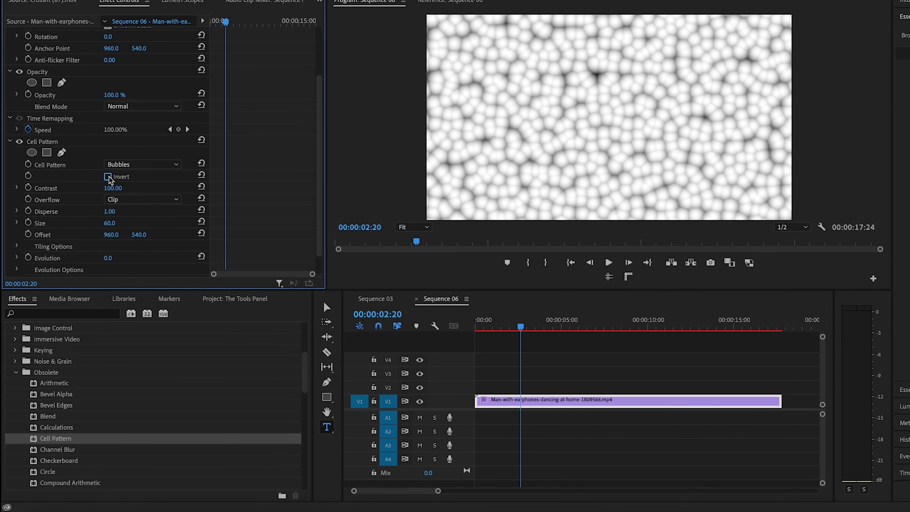
Set Cell Pattern to Crystals with Size 58.0 and Offset 1165.0, 487.0, and vary its Evolution
left_click_drag(111, 214, 362, 238)
scroll(114, 240, "down", 2)
left_click(129, 143)
left_click(128, 153)
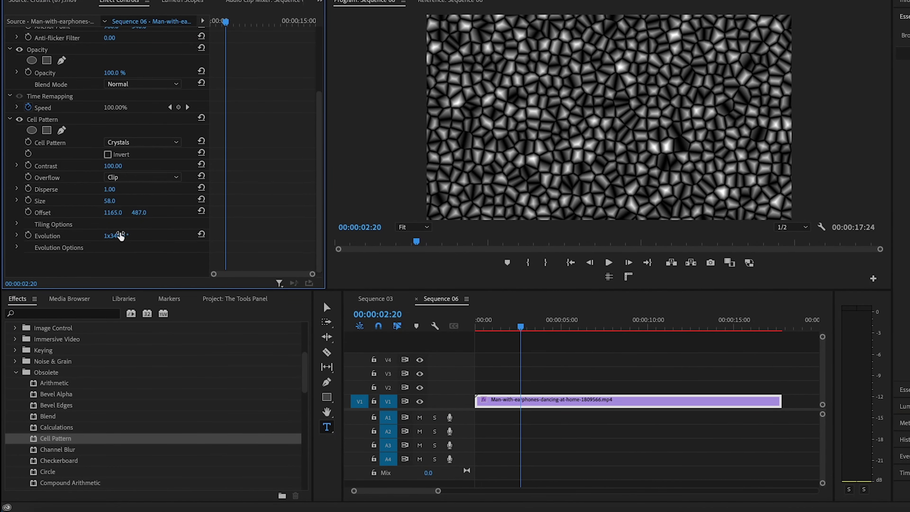
left_click_drag(120, 235, 215, 236)
Switch the Cell Pattern type to Plates and vary its Evolution
left_click(130, 142)
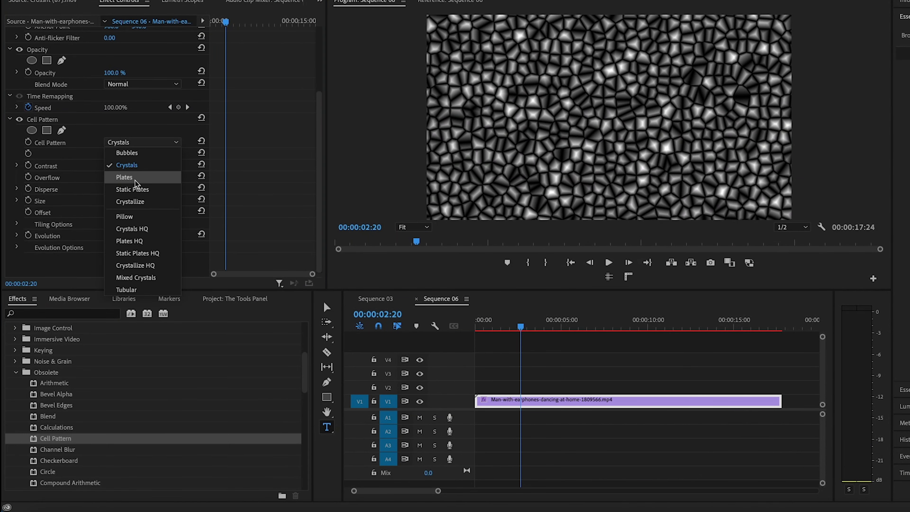
left_click(135, 180)
left_click_drag(112, 241, 126, 241)
left_click_drag(126, 241, 136, 241)
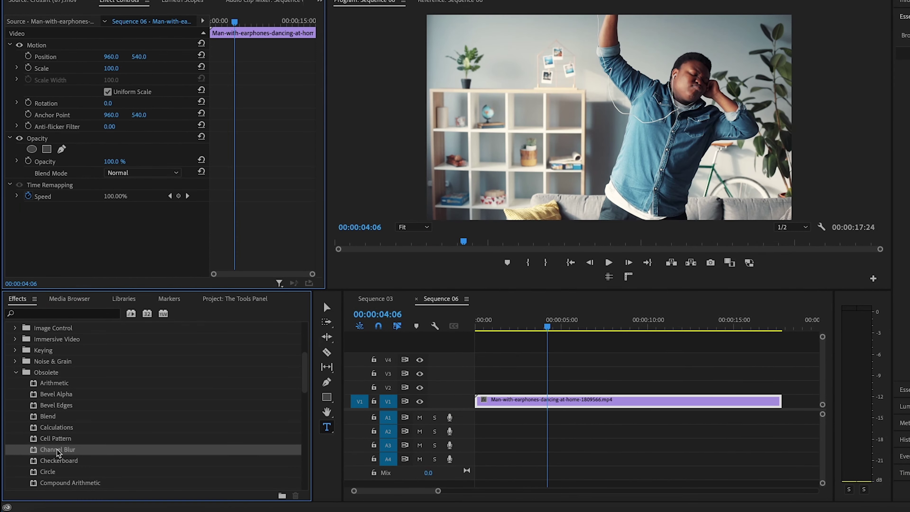
Apply Channel Blur to the man-with-earphones clip and try out its Red, Green, Blue and Alpha Blurriness
left_click_drag(201, 431, 526, 400)
scroll(240, 207, "down", 2)
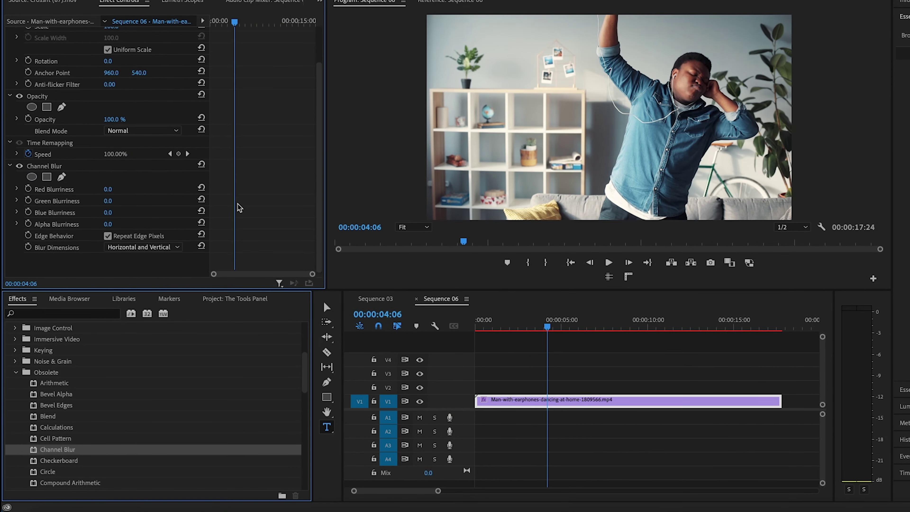
left_click_drag(108, 189, 89, 201)
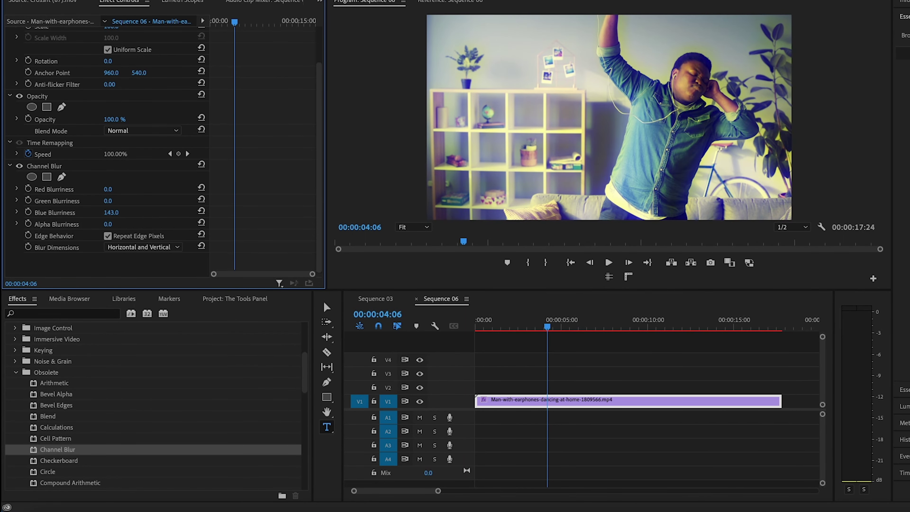
left_click_drag(108, 225, 90, 224)
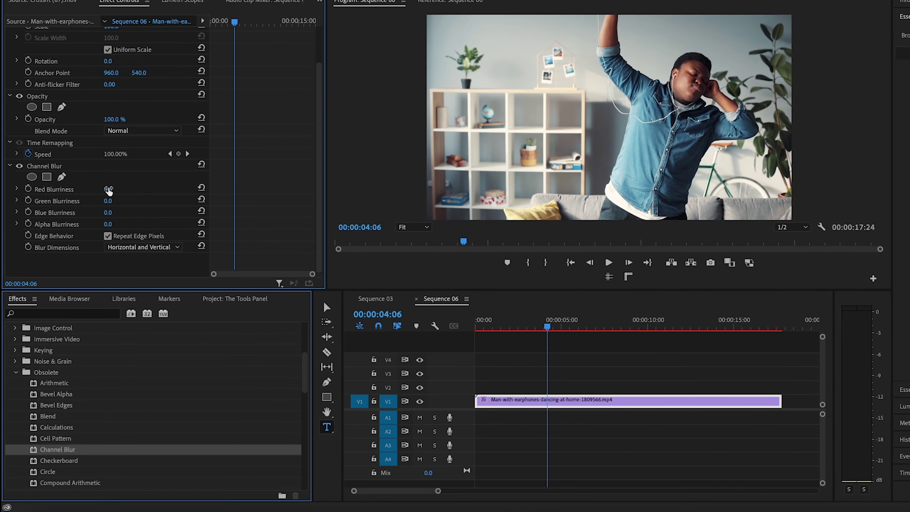
left_click_drag(108, 189, 89, 201)
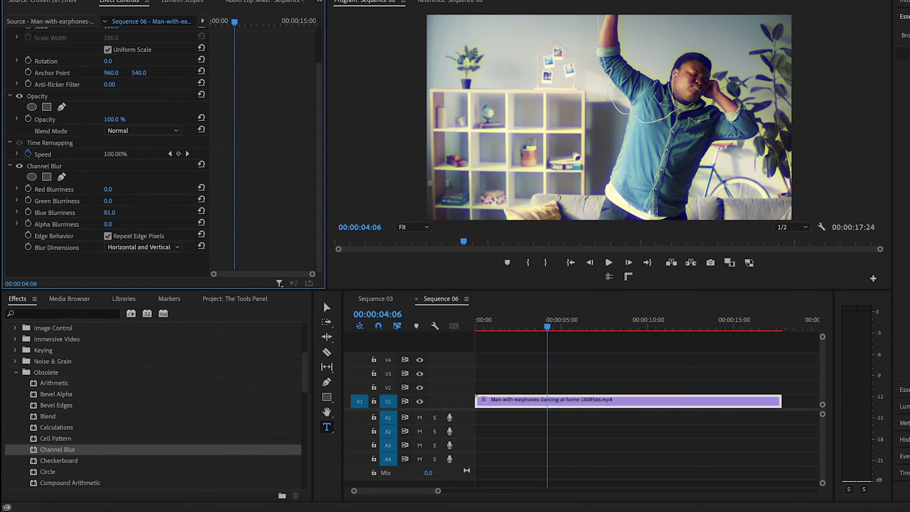
left_click_drag(109, 212, 93, 212)
Apply Checkerboard to the man-with-earphones clip, sized from Corner Point at 1075.6, 671.4, with Blending Mode Normal
left_click_drag(58, 461, 516, 402)
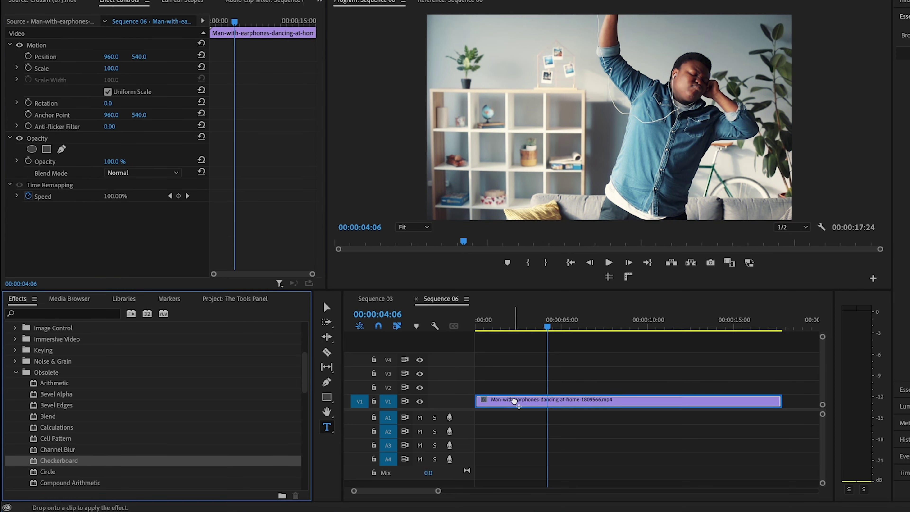
scroll(250, 174, "down", 10)
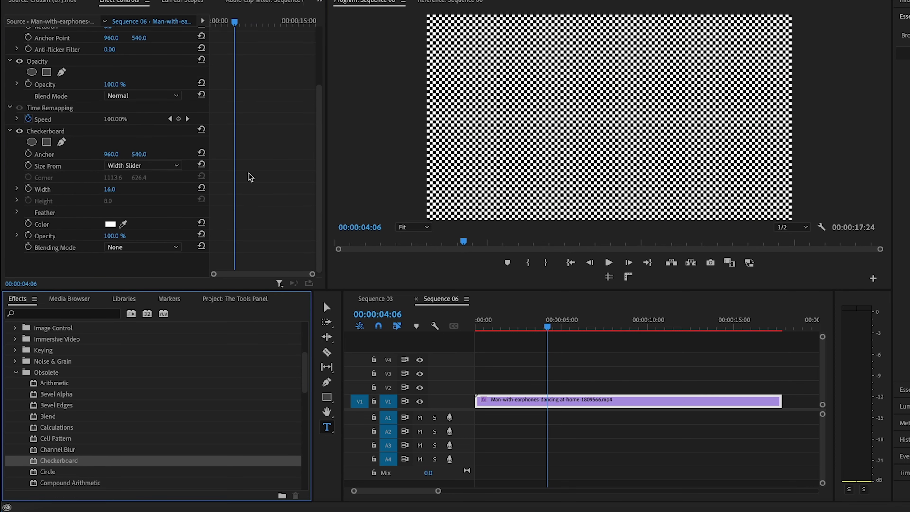
left_click(135, 166)
left_click(138, 178)
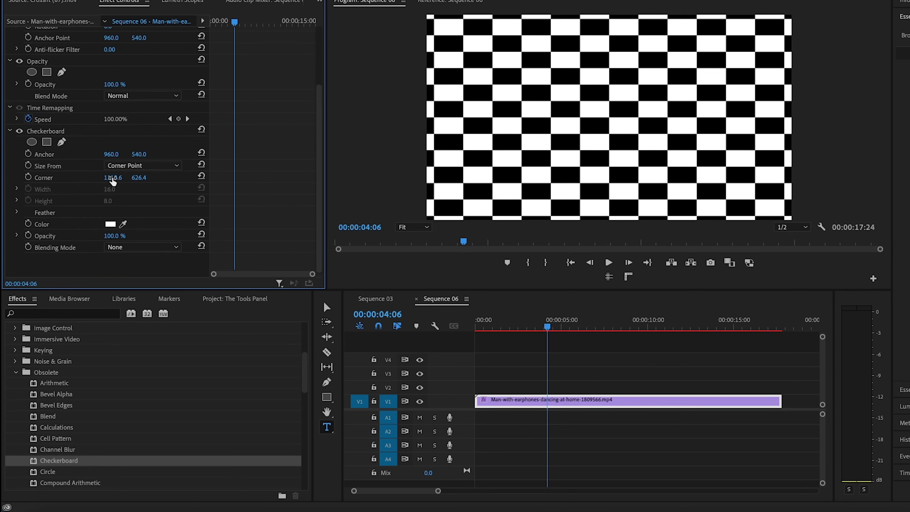
left_click_drag(113, 181, 155, 178)
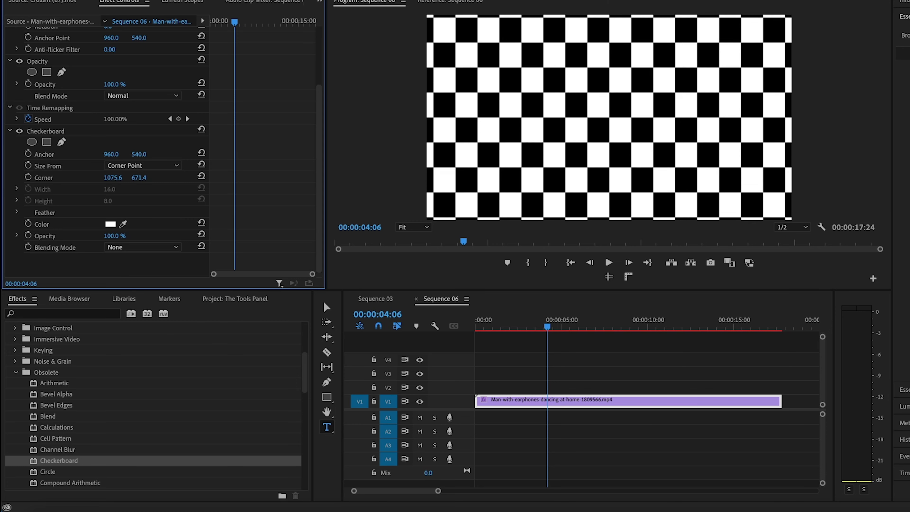
left_click(119, 248)
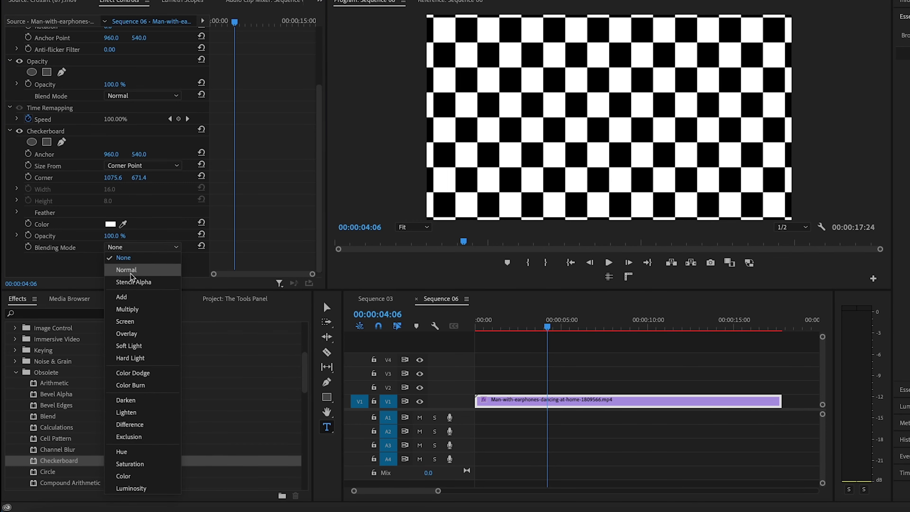
left_click(130, 273)
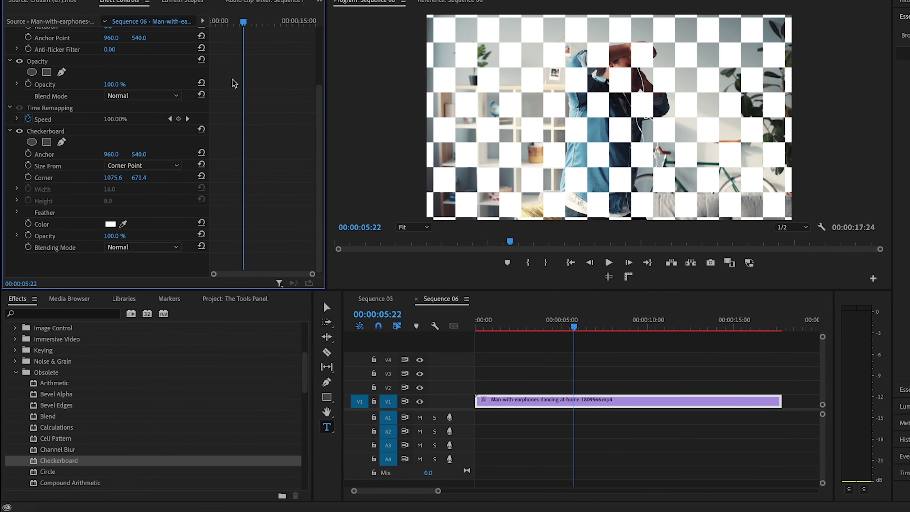
Try Width Slider as the checkerboard's Size From option and return it to Corner Point
left_click(143, 165)
left_click(132, 188)
left_click(158, 165)
left_click(141, 177)
Sample the man's blue shirt as the checkerboard color and preview the clip at other frames
left_click(123, 224)
left_click(588, 149)
mouse_move(393, 314)
left_mouse_down()
mouse_move(380, 314)
mouse_move(408, 314)
left_mouse_up()
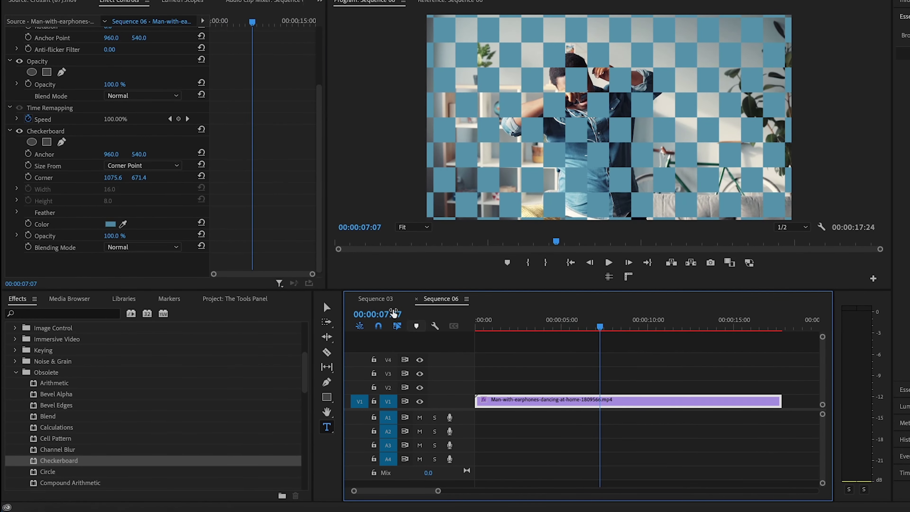
Replace Checkerboard with the Circle effect on the man-with-earphones clip and set the circle's Blending Mode to Normal
left_click(48, 132)
key("Delete")
left_click_drag(45, 472, 544, 404)
scroll(256, 179, "down", 5)
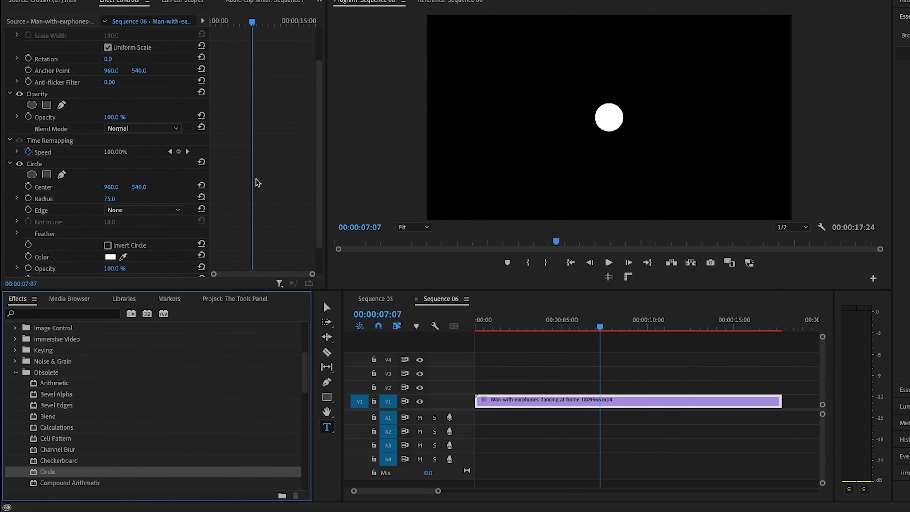
left_click(126, 177)
left_click(124, 188)
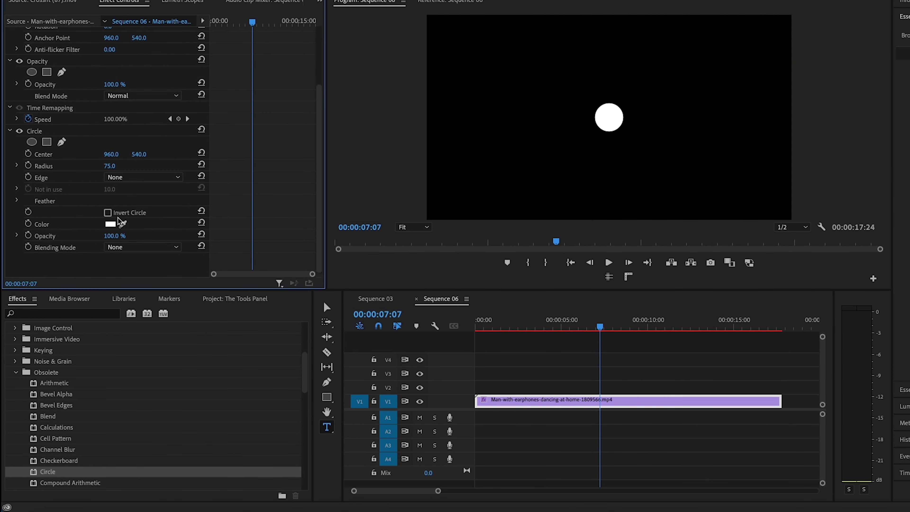
left_click(141, 247)
left_click(126, 270)
left_click(141, 249)
left_click(139, 248)
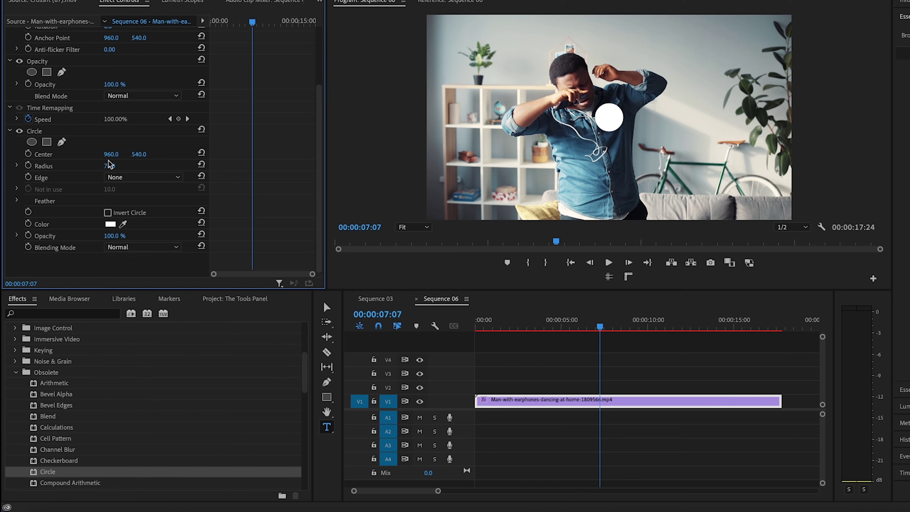
Adjust the circle's Radius, toggle Invert Circle, and try different Edge options
left_click_drag(110, 165, 122, 190)
left_click(107, 213)
left_click(142, 177)
left_click(111, 196)
left_click(136, 177)
left_click(126, 211)
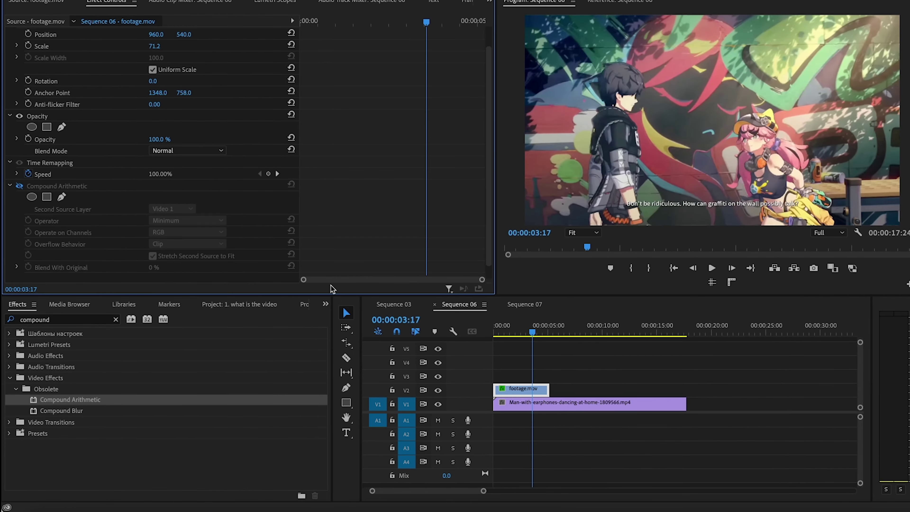
Enable Compound Arithmetic on footage.mov with Operator Overlay, playing the sequence before and after the change
left_click(496, 333)
key("space")
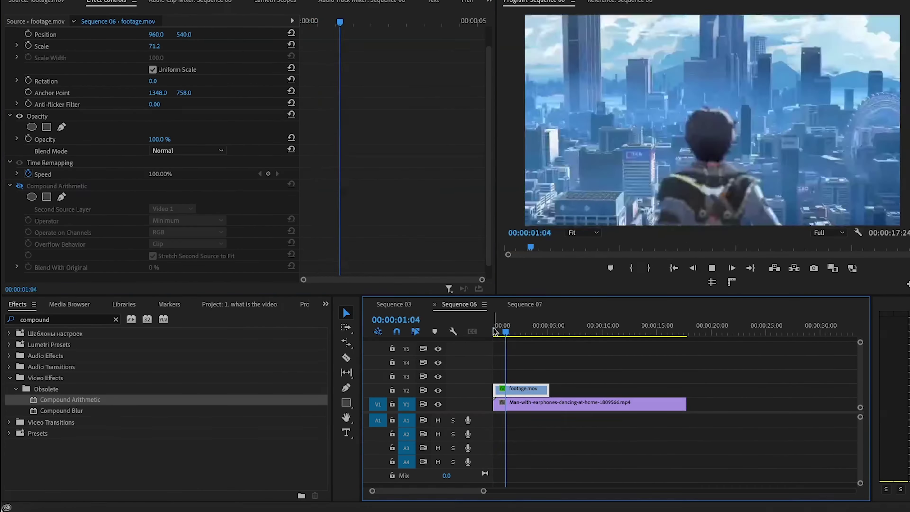
left_click(19, 186)
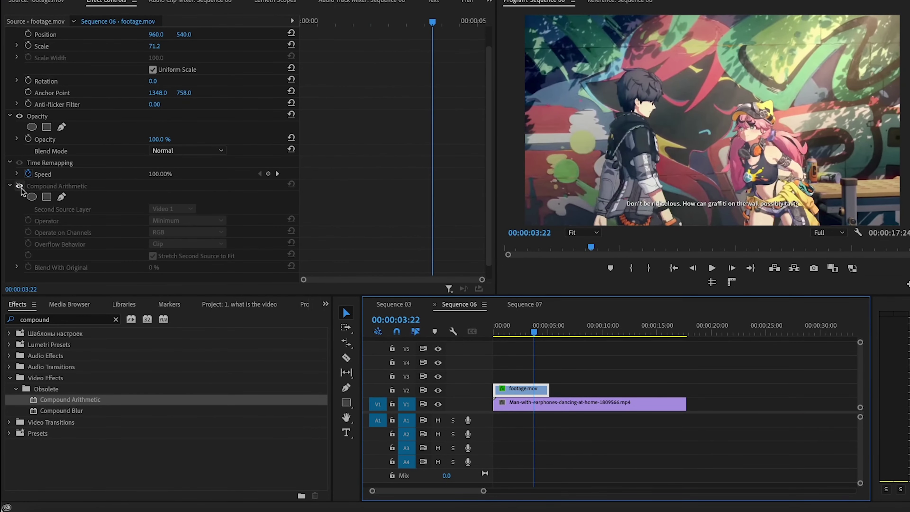
left_click(186, 221)
left_click(193, 387)
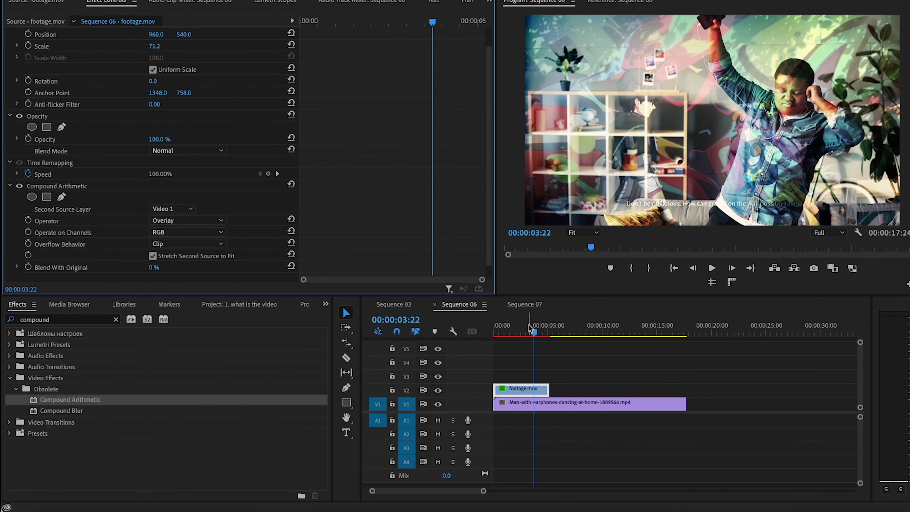
key("Home")
key("space")
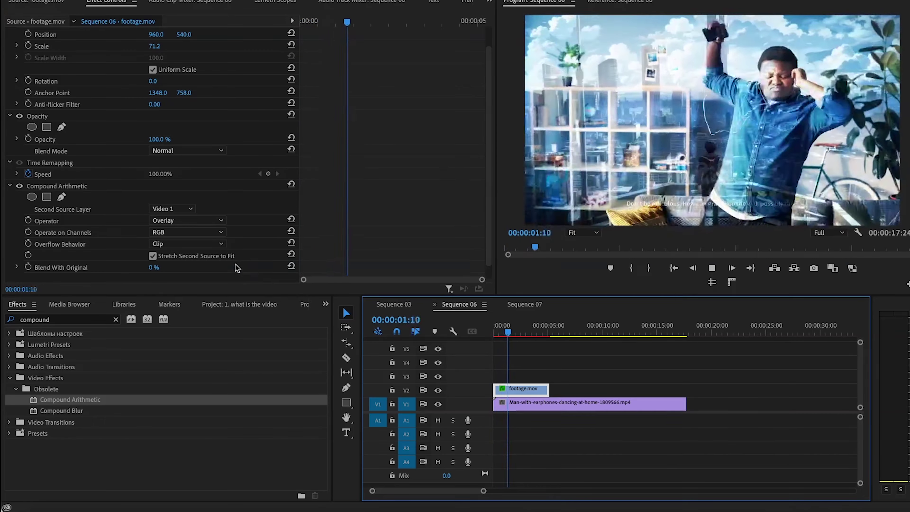
Set Compound Arithmetic's Operator to Hard Light, play the sequence, and raise Blend With Original
left_click(187, 220)
left_click(193, 402)
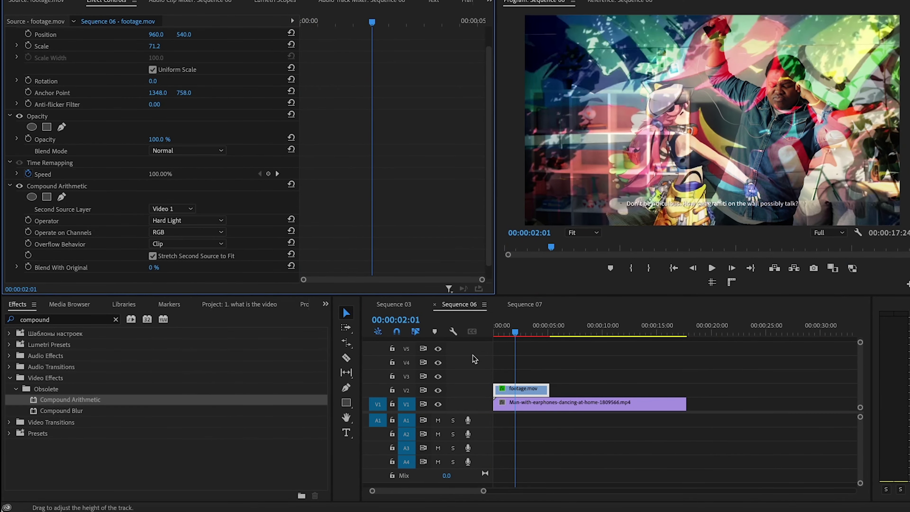
key("Home")
key("space")
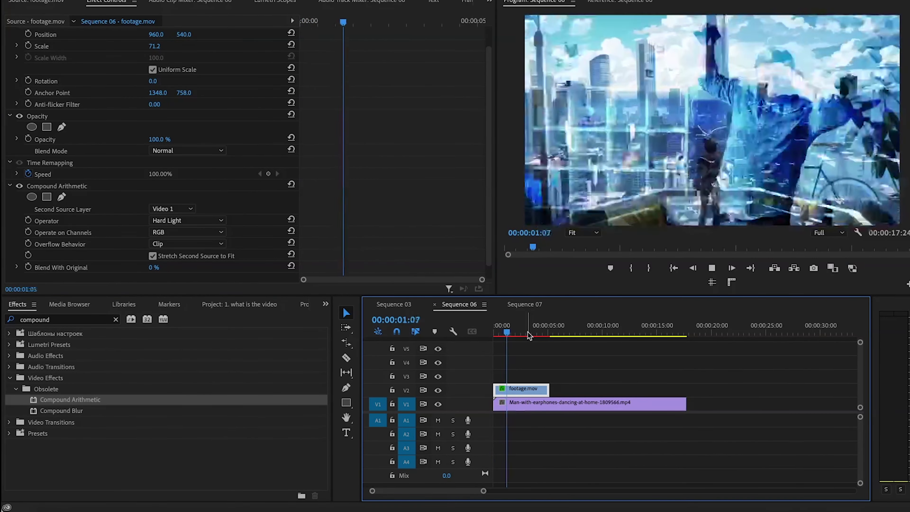
left_click_drag(154, 267, 176, 267)
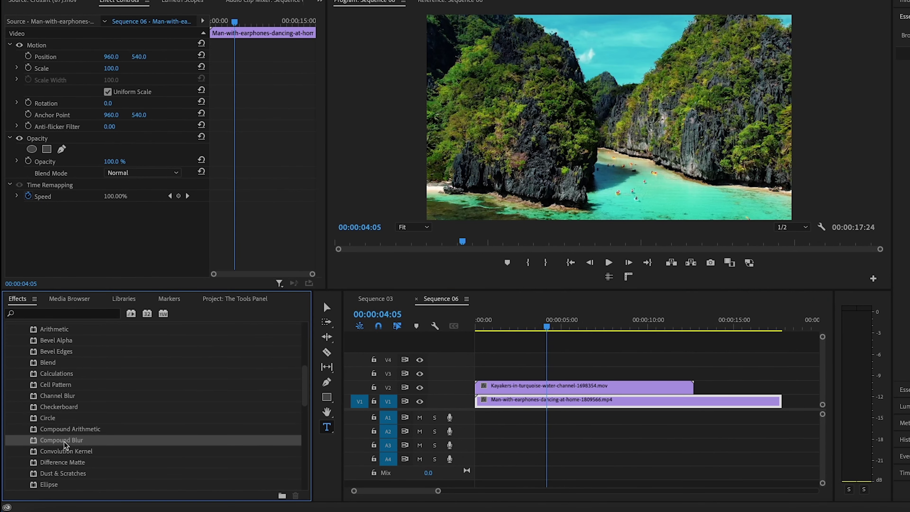
Apply Compound Blur to the Kayakers-in-turquoise-water-channel clip, adjust Maximum Blur, and toggle Invert Blur
left_click_drag(64, 440, 558, 386)
mouse_move(115, 244)
left_mouse_down()
mouse_move(230, 244)
mouse_move(108, 243)
mouse_move(151, 228)
mouse_move(109, 227)
left_mouse_up()
scroll(187, 237, "down", 1)
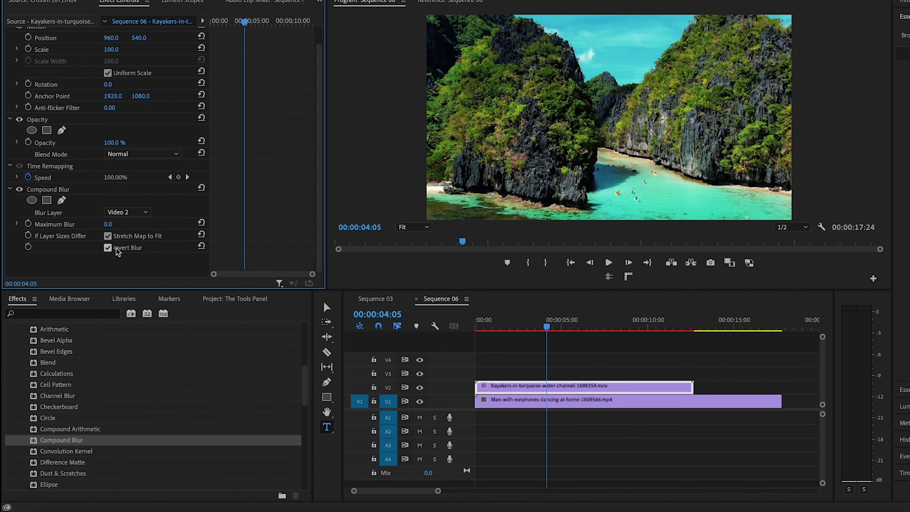
left_click(108, 247)
Replace Compound Blur with Convolution Kernel on the kayakers clip and adjust its matrix values and Offset
key("Delete")
left_click_drag(66, 452, 510, 396)
scroll(237, 206, "down", 6)
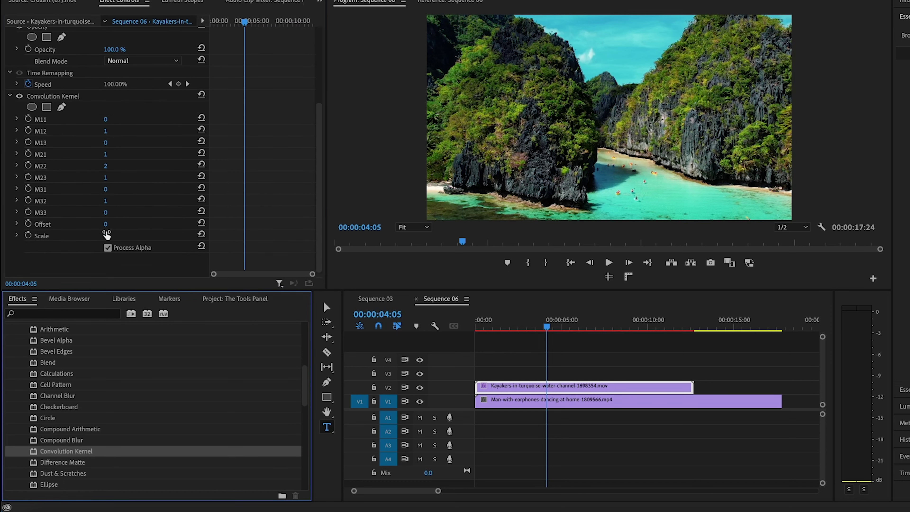
left_click_drag(105, 120, 119, 190)
left_click_drag(105, 224, 118, 224)
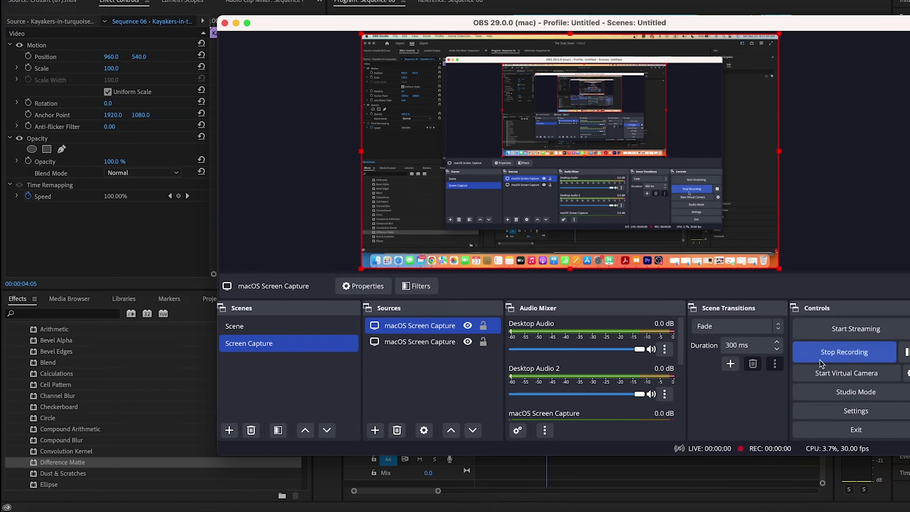
Apply Difference Matte to the kayakers clip, setting Matching Tolerance to 26% and Matching Softness to 19%
left_click(128, 464)
left_click_drag(64, 467, 508, 412)
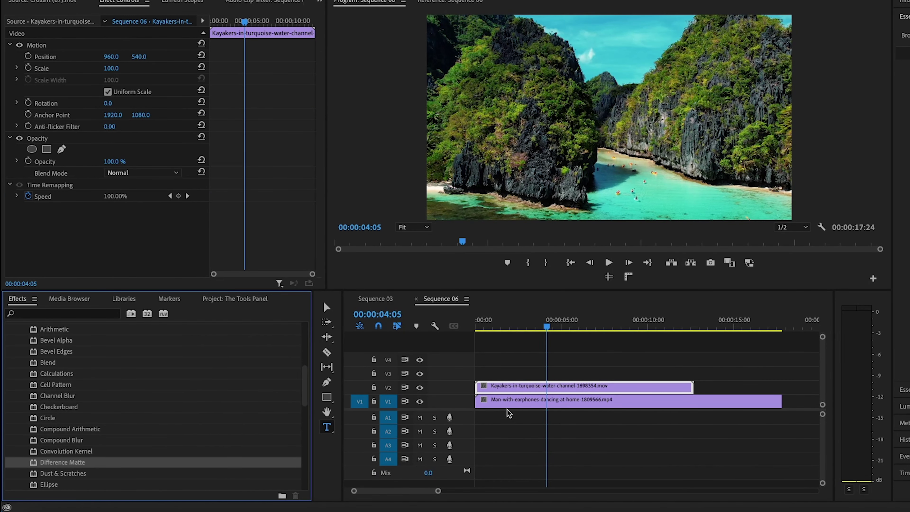
left_click_drag(467, 453, 530, 387)
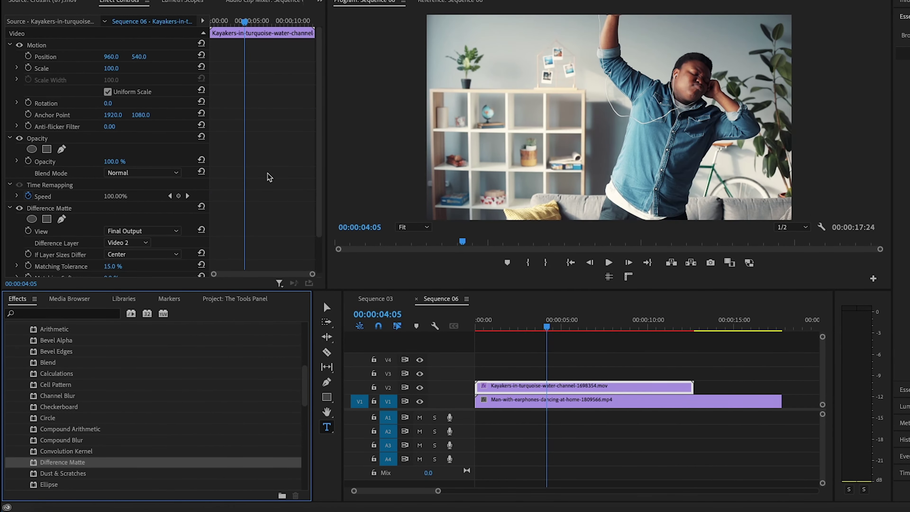
scroll(271, 214, "down", 3)
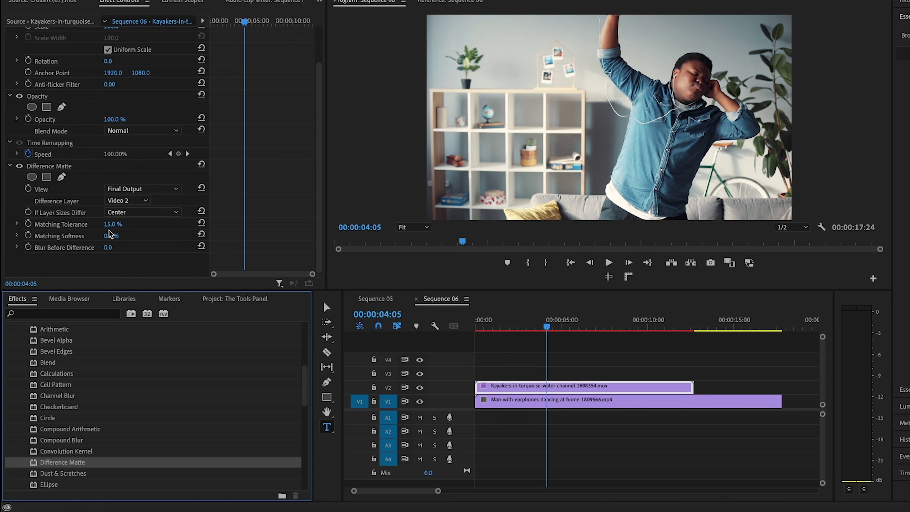
left_click_drag(113, 224, 125, 224)
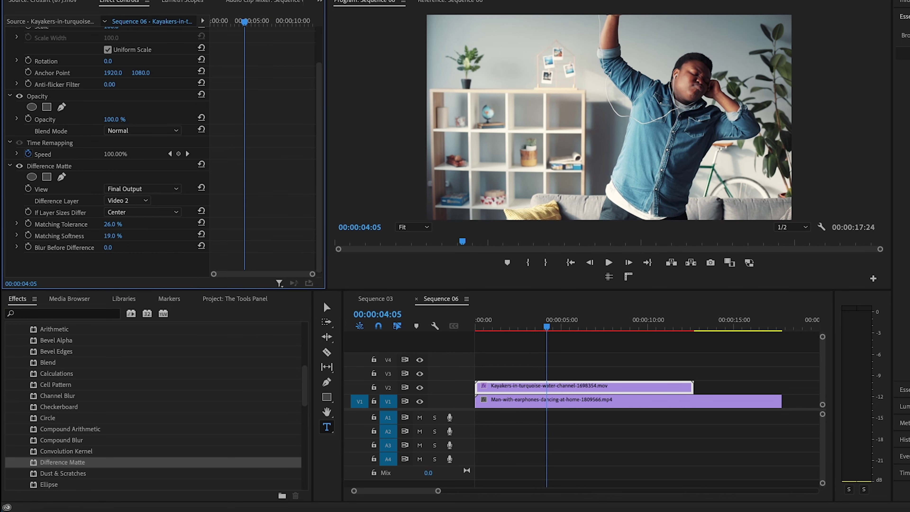
Set Difference Matte's Difference Layer to Video 1, Matching Softness to 24%, and Matching Tolerance to 86%
left_click(128, 201)
left_click(131, 263)
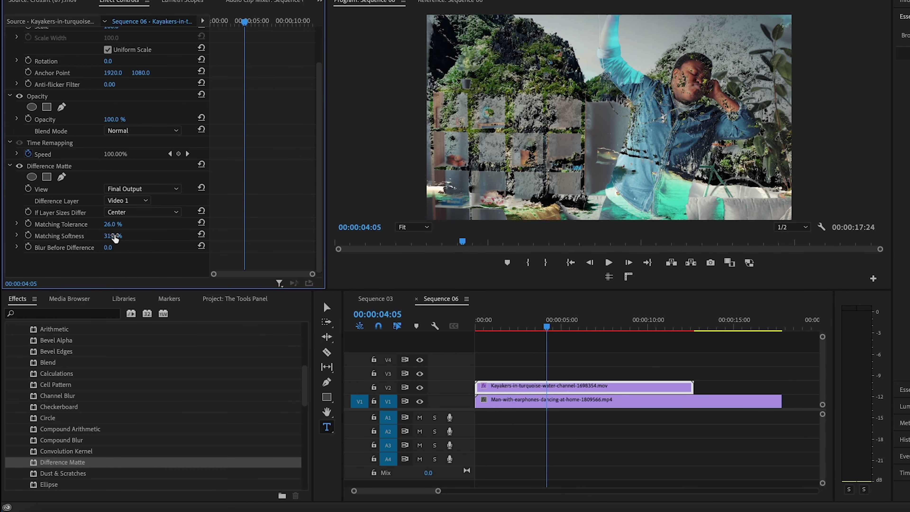
left_click_drag(115, 236, 139, 224)
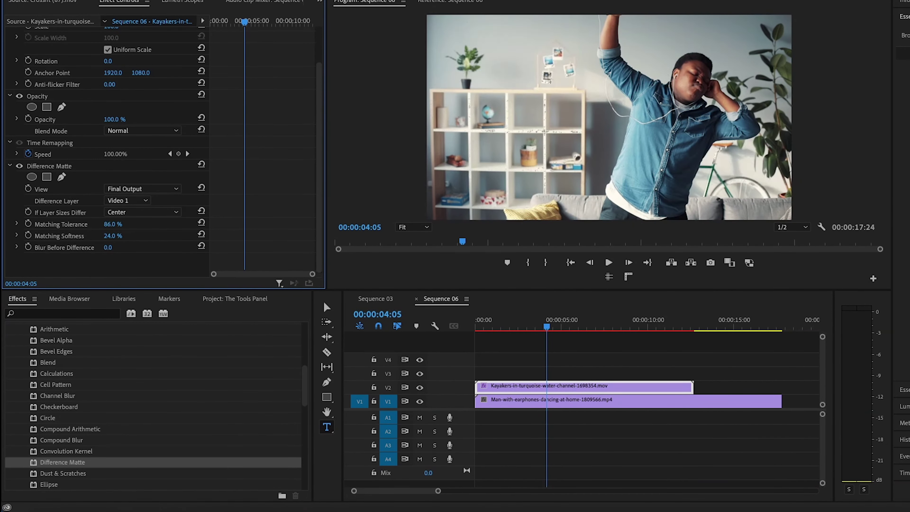
Remove Difference Matte and apply Dust & Scratches to the man-with-earphones clip with Radius 255 and Threshold 0.3
key("Delete")
scroll(144, 394, "down", 1)
left_click_drag(63, 440, 520, 401)
mouse_move(104, 232)
left_mouse_down()
mouse_move(129, 232)
mouse_move(109, 231)
mouse_move(109, 243)
left_mouse_up()
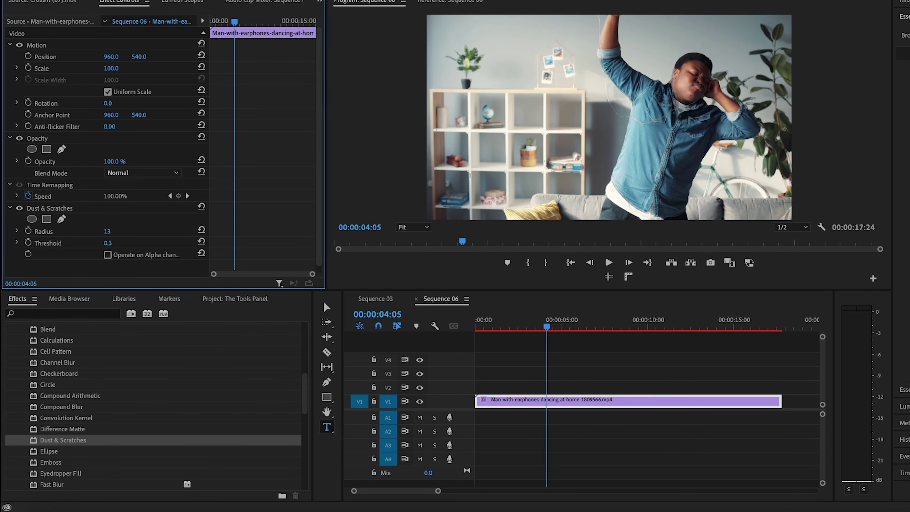
left_click_drag(108, 232, 180, 232)
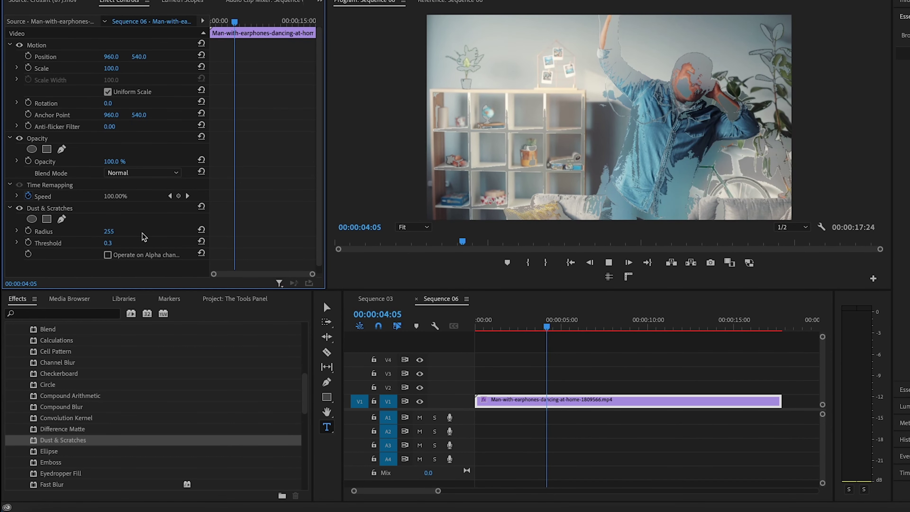
left_click(518, 325)
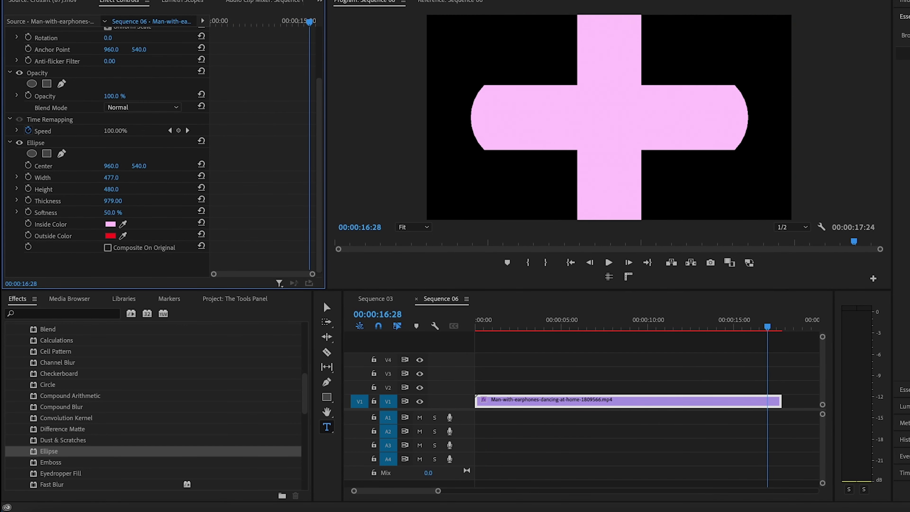
Reduce the Ellipse effect's Width and toggle Composite On Original
left_click_drag(111, 178, 77, 178)
left_click(107, 247)
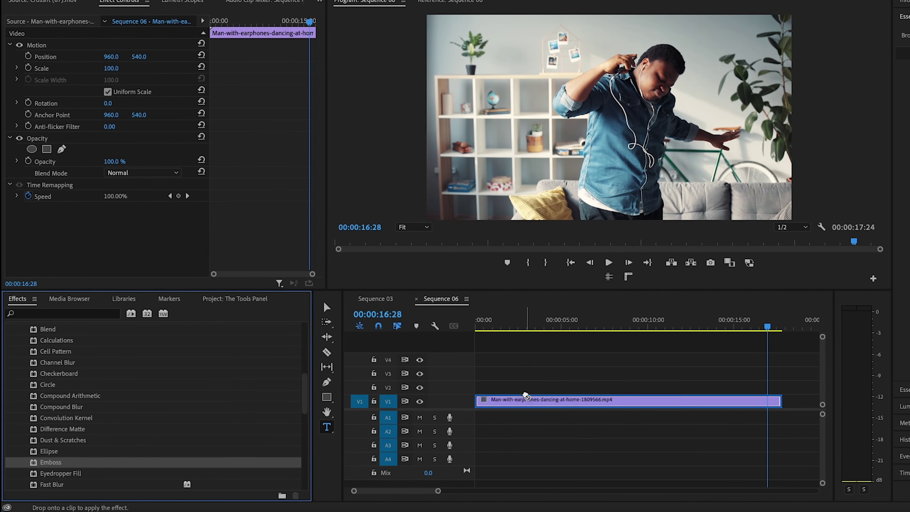
Apply Emboss to the man-with-earphones clip, adjust its Relief, and play the sequence from an earlier point
left_click_drag(525, 401, 526, 401)
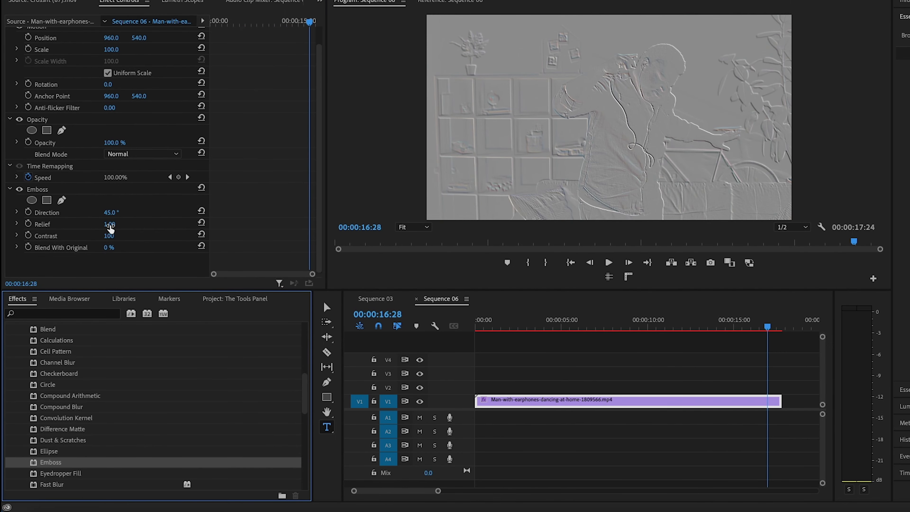
mouse_move(111, 228)
left_mouse_down()
mouse_move(144, 228)
mouse_move(113, 239)
mouse_move(180, 239)
mouse_move(93, 240)
mouse_move(140, 248)
mouse_move(109, 248)
mouse_move(117, 228)
mouse_move(104, 228)
left_mouse_up()
key("space")
left_click(512, 327)
key("space")
key("space")
key("space")
key("space")
Apply Eyedropper Fill to the man-with-earphones clip and raise its Sample Radius to 46.5
left_click_drag(60, 473, 514, 401)
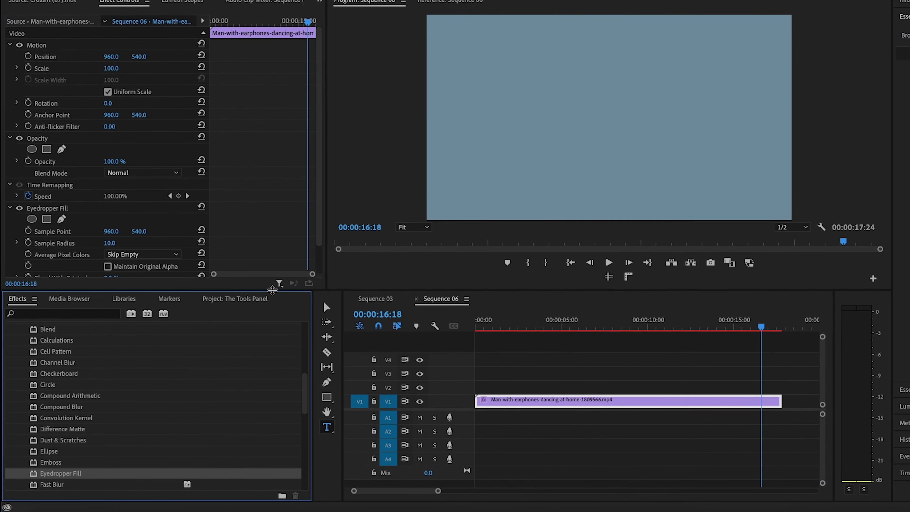
scroll(216, 191, "down", 2)
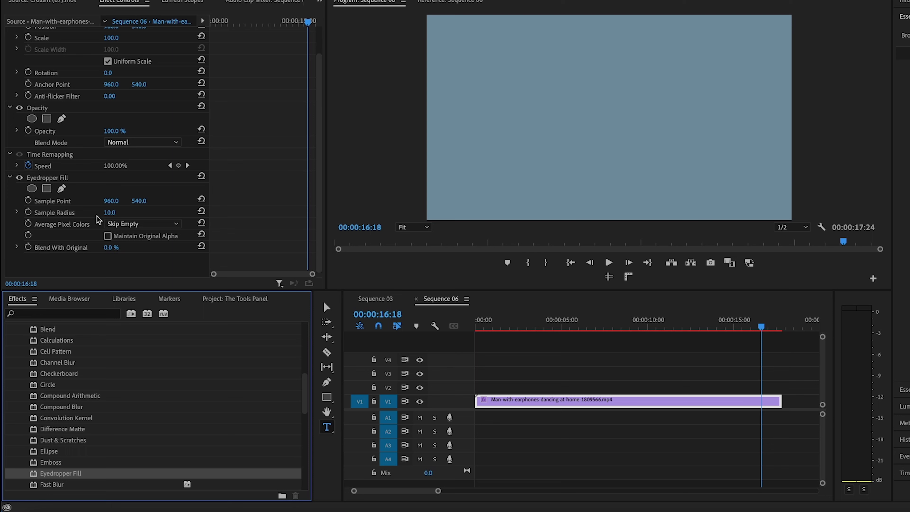
left_click_drag(110, 215, 107, 215)
Try Average Pixel Colors options before restoring Skip Empty, and set Sample Radius to 4 and Blend With Original to 100%
left_click(125, 223)
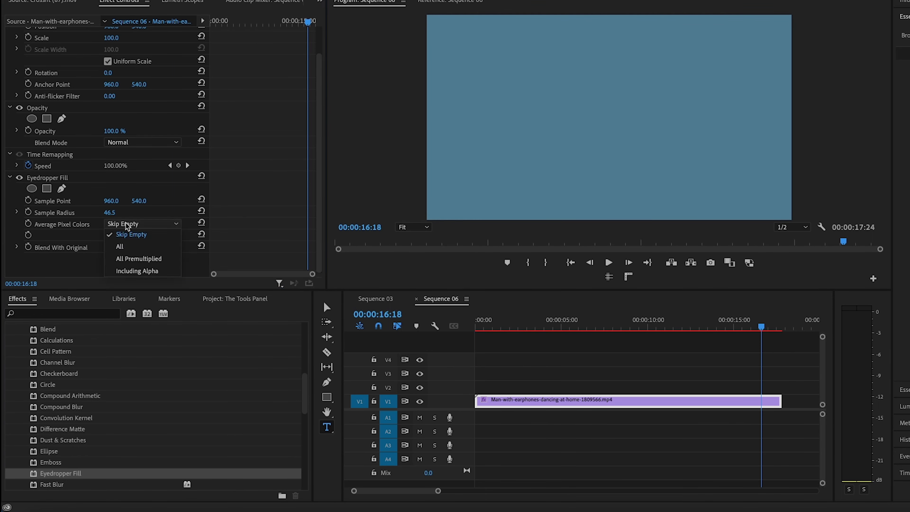
left_click(126, 224)
left_click(122, 224)
left_click(138, 258)
left_click(137, 227)
left_click(132, 233)
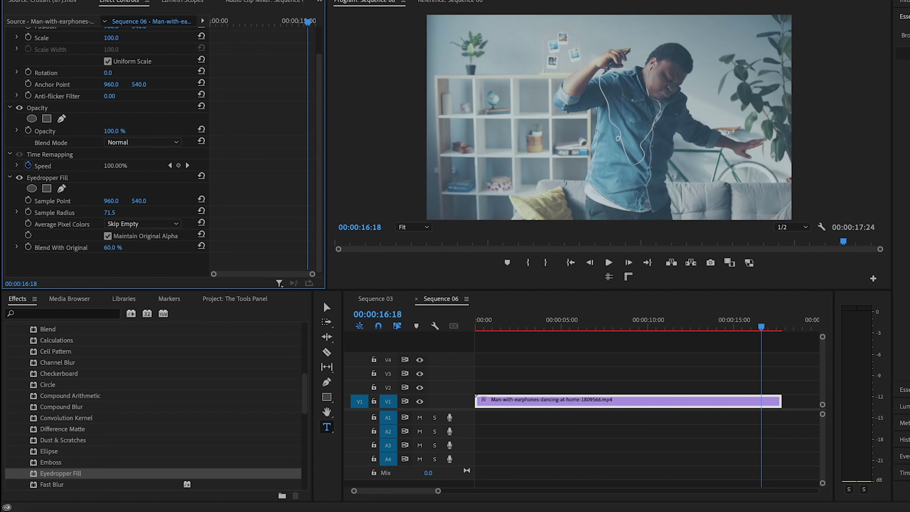
left_click_drag(111, 213, 97, 213)
left_click_drag(113, 249, 128, 249)
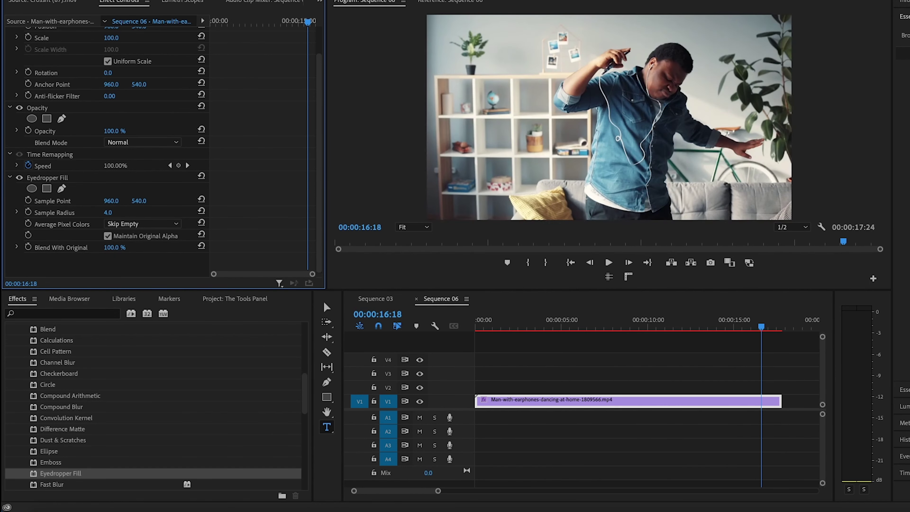
Replace Eyedropper Fill with Fast Blur at Blurriness 8 with Repeat Edge Pixels on, and scrub back through the clip
left_click_drag(112, 431, 49, 243)
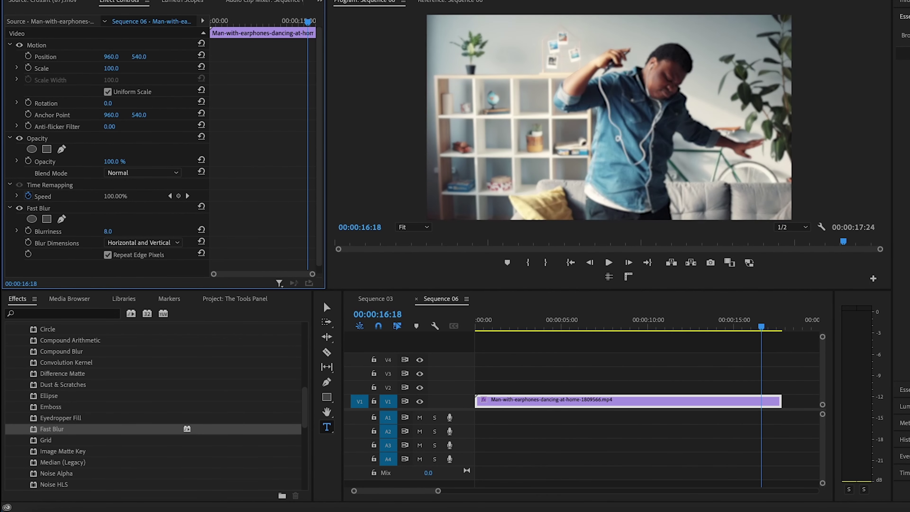
left_click_drag(308, 21, 237, 29)
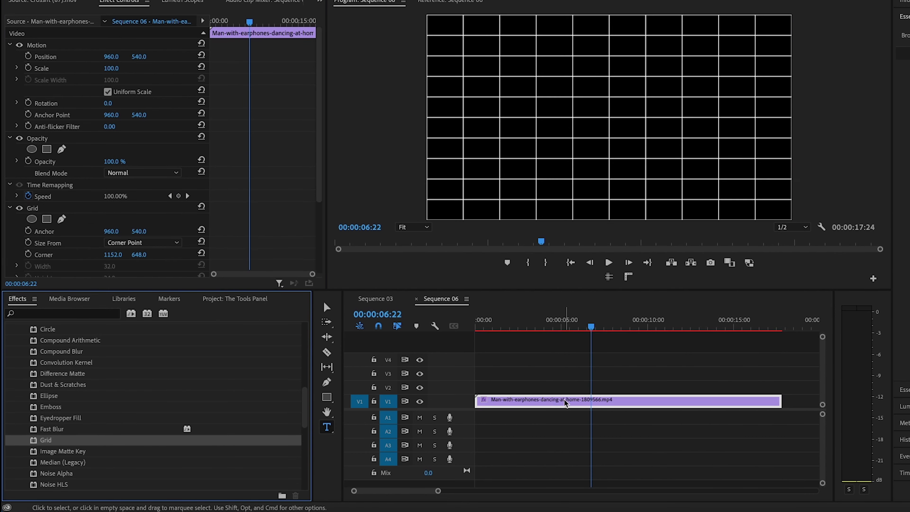
Set the Grid effect's Border to 13 and its Size From option to Width Slider
scroll(285, 152, "down", 4)
mouse_move(107, 187)
left_mouse_down()
mouse_move(150, 188)
mouse_move(118, 190)
left_mouse_up()
left_click(131, 143)
left_click(131, 165)
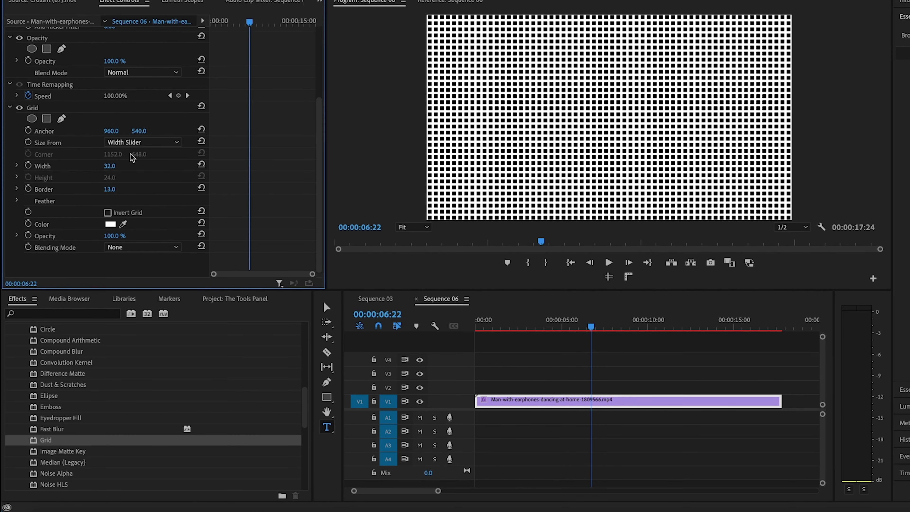
Try another Size From option for the Grid, restore Corner Point, and set the Blending Mode to Normal
left_click(133, 143)
left_click(134, 175)
left_click(133, 143)
left_click(132, 154)
left_click(140, 247)
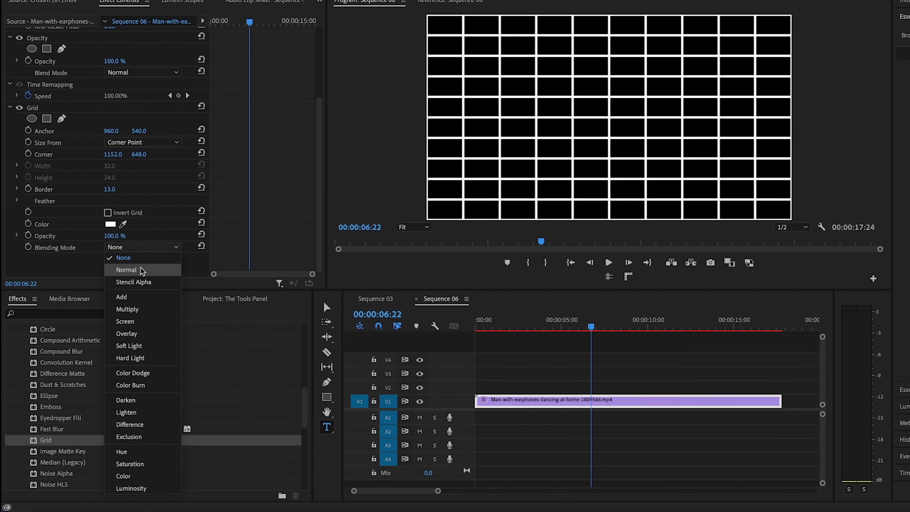
left_click(140, 266)
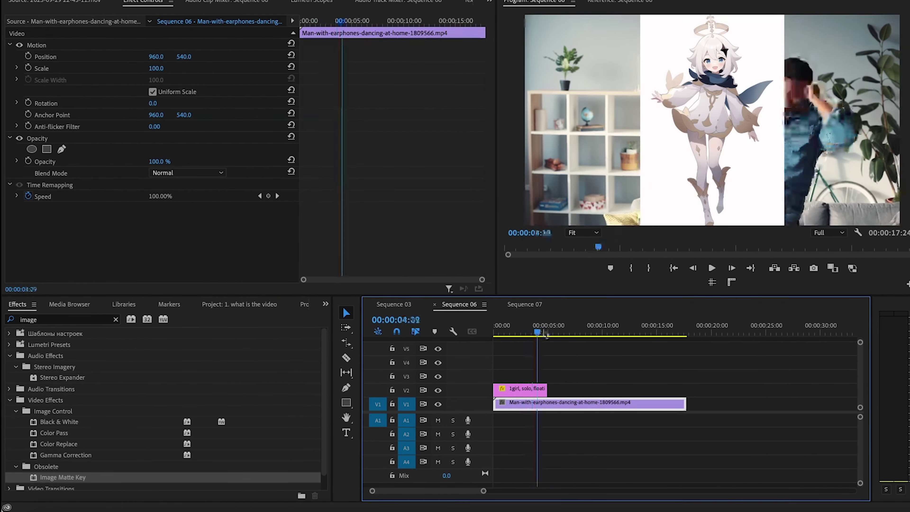
Apply Image Matte Key to the character image clip on V2 and load a matte image through the effect's setup
left_click(134, 477)
left_click_drag(133, 477, 520, 389)
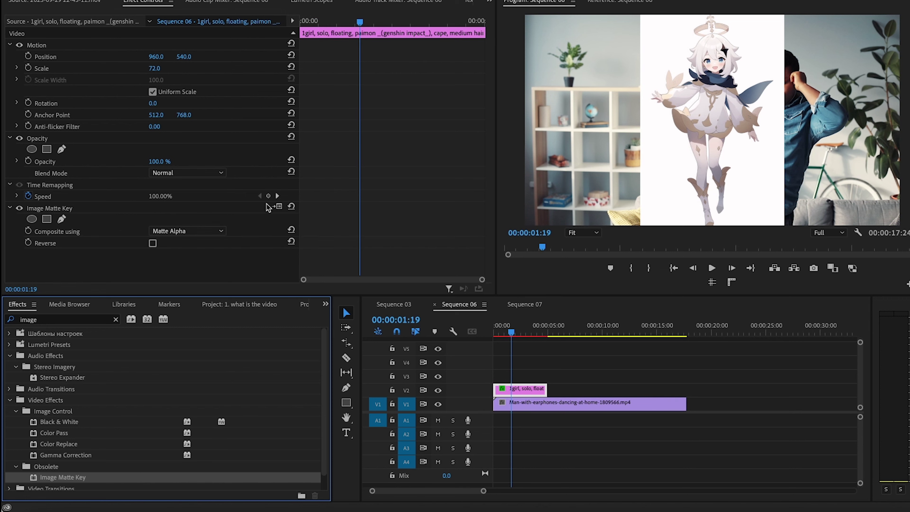
left_click(277, 206)
left_click(456, 117)
left_click(724, 277)
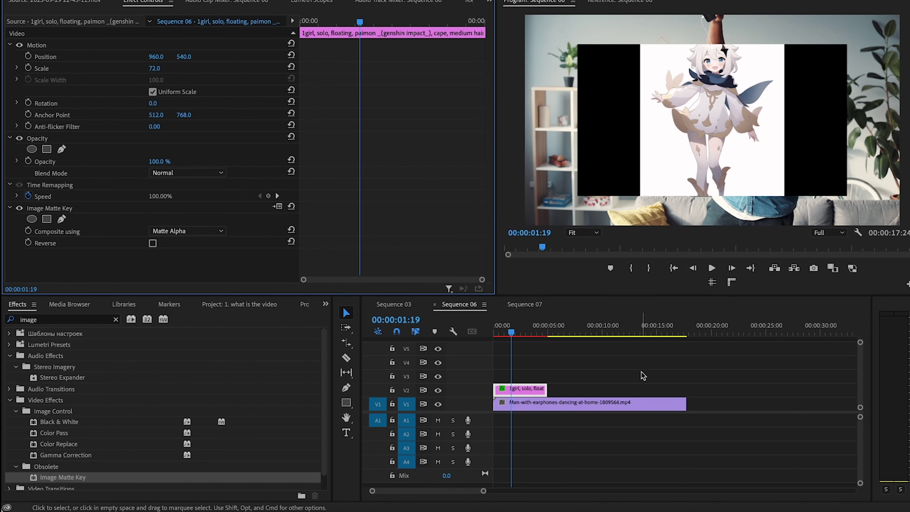
Change Image Matte Key's Composite using option and toggle Reverse, checking the key at another point in the sequence
left_click(186, 231)
left_click(168, 243)
left_click(153, 243)
left_click(153, 243)
left_click(501, 334)
mouse_move(501, 334)
left_mouse_down()
mouse_move(536, 337)
mouse_move(502, 336)
left_mouse_up()
left_click(535, 391)
left_click(152, 243)
left_click(186, 231)
left_click(174, 242)
left_click(154, 243)
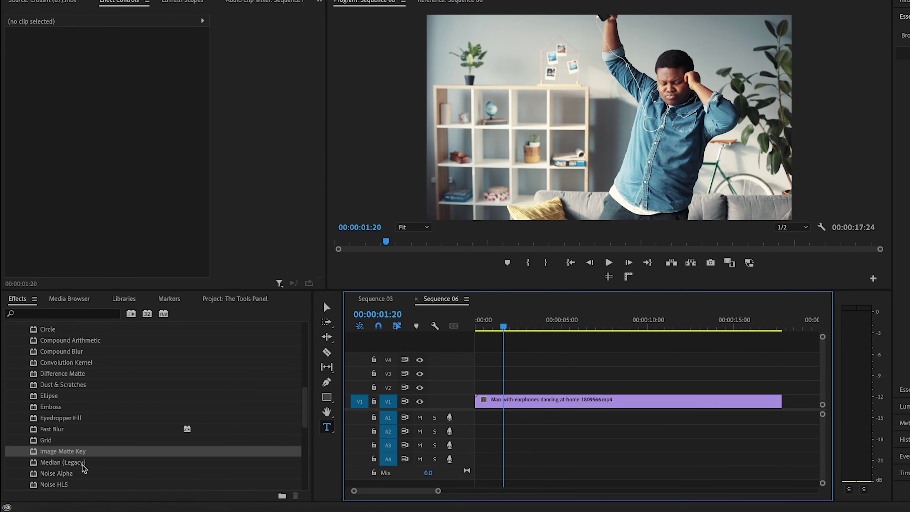
Apply Median (Legacy) to the man-with-earphones clip and increase its Radius
left_click(77, 462)
left_click_drag(556, 386, 545, 406)
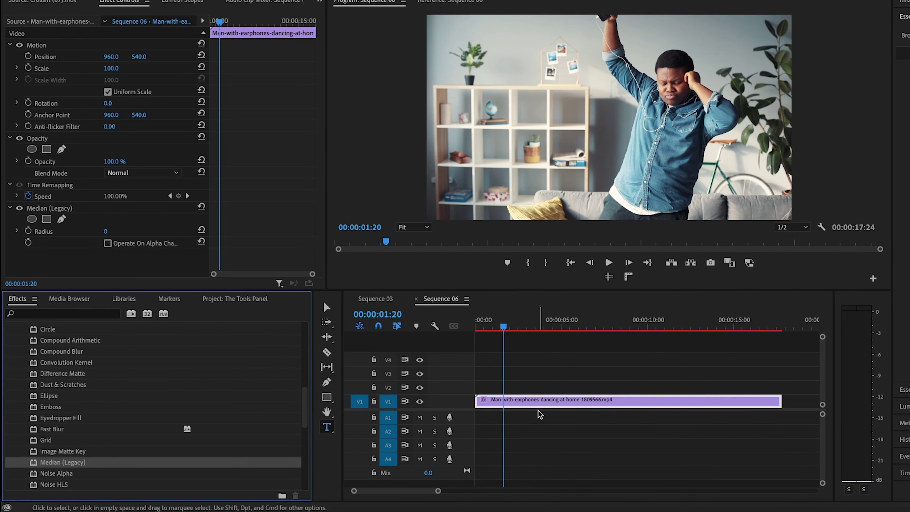
left_click_drag(105, 232, 126, 232)
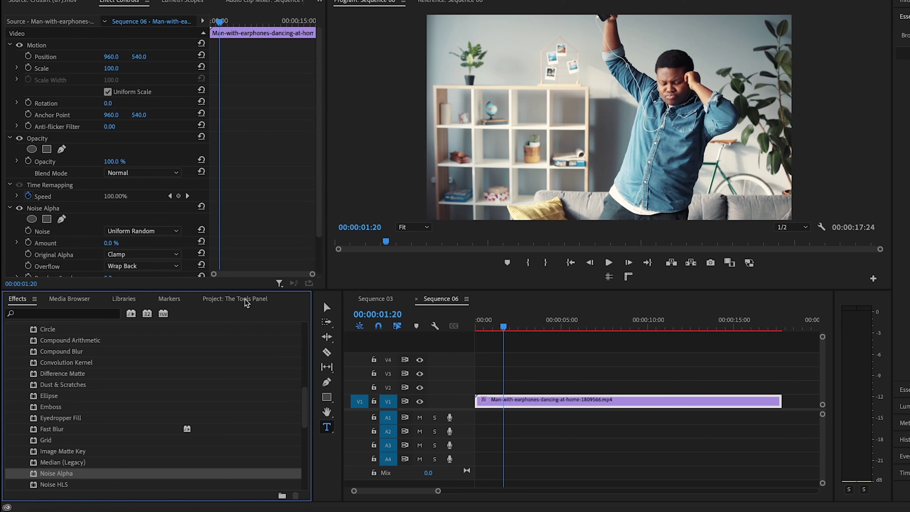
Check Noise Alpha's noise types, keep Uniform Random, and increase the Amount
scroll(89, 215, "down", 2)
left_click(122, 188)
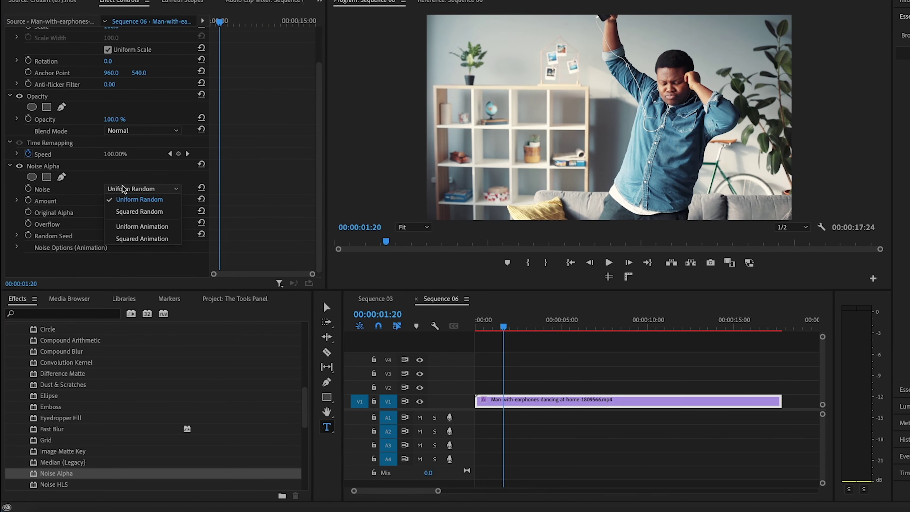
left_click(113, 200)
mouse_move(111, 201)
left_mouse_down()
mouse_move(172, 201)
mouse_move(114, 201)
mouse_move(128, 201)
left_mouse_up()
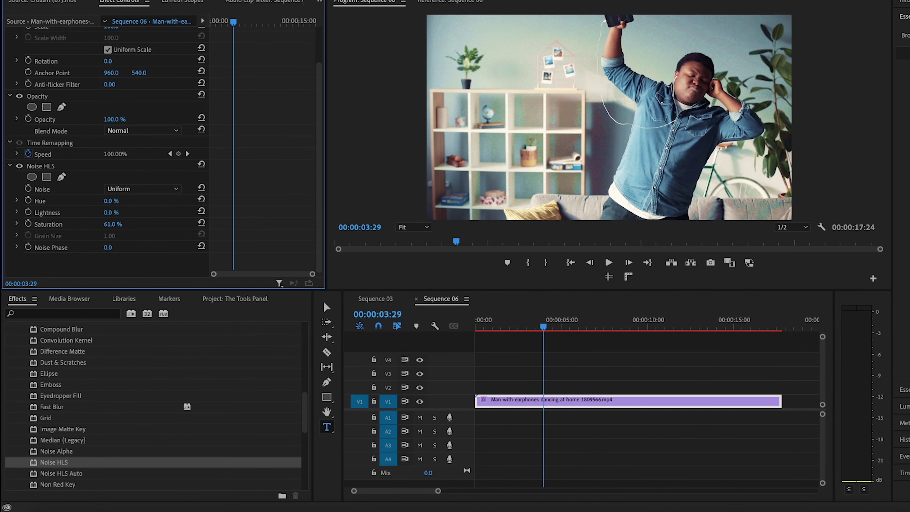
Set Noise HLS's Lightness to 142% and increase its Hue noise
left_click_drag(111, 201, 149, 212)
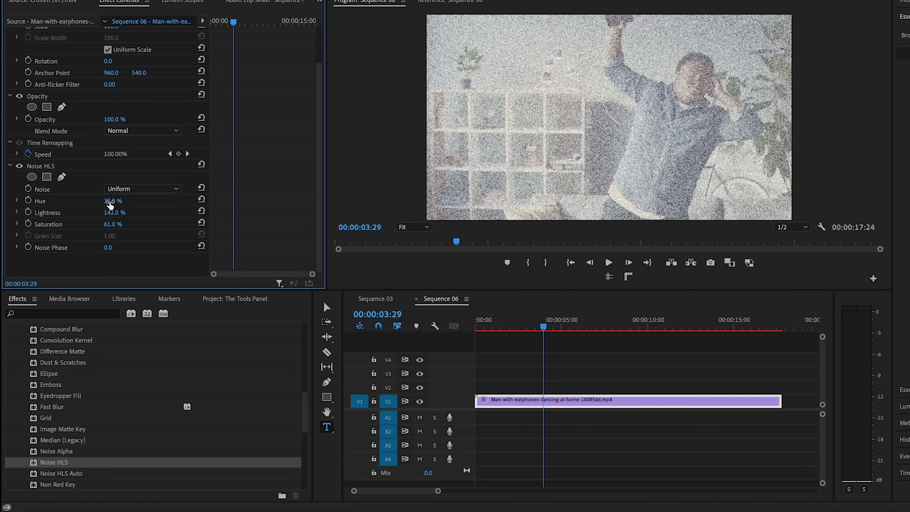
left_click_drag(110, 205, 123, 205)
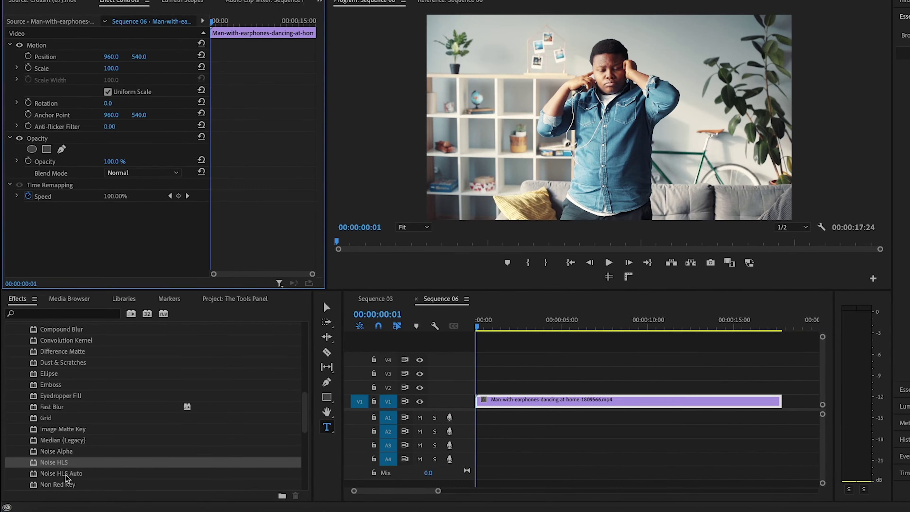
Apply Noise HLS Auto to the man-with-earphones clip and adjust its Lightness and Hue noise
left_click_drag(60, 474, 513, 403)
left_click(118, 244)
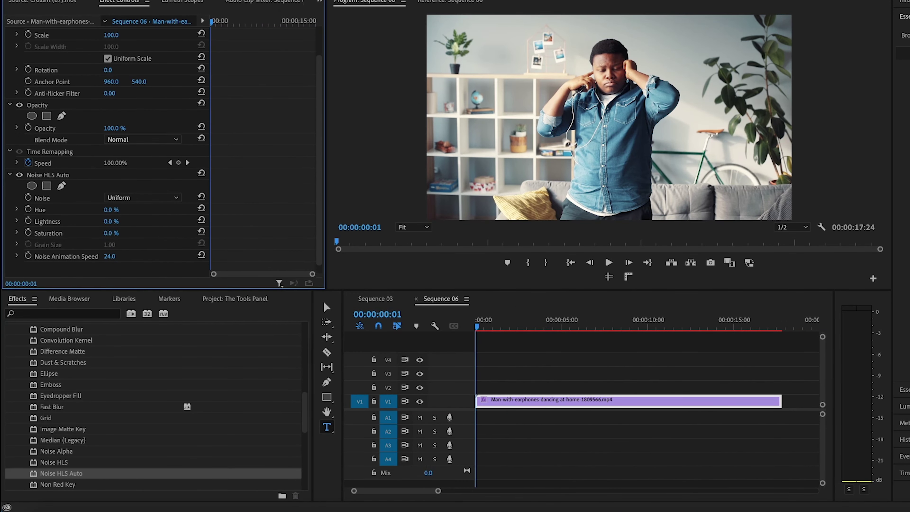
mouse_move(109, 221)
left_mouse_down()
mouse_move(133, 221)
mouse_move(112, 210)
left_mouse_up()
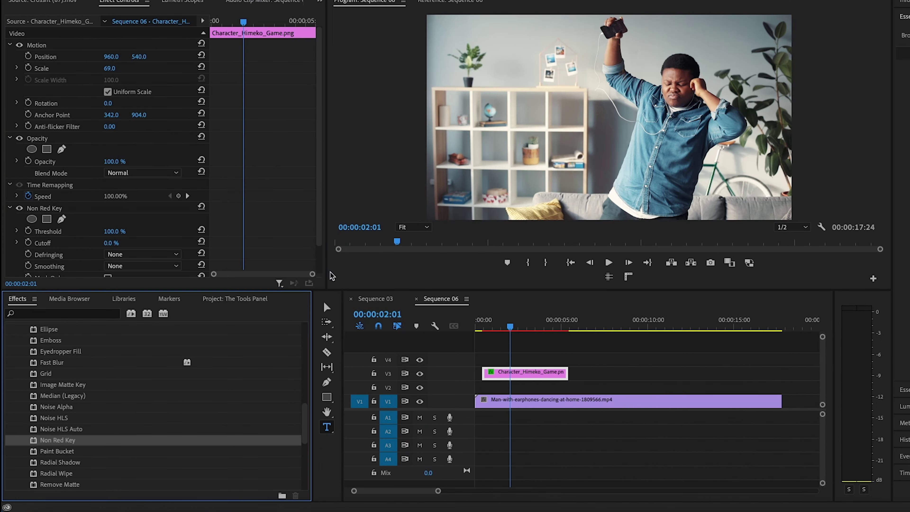
Adjust Non Red Key on the man-with-earphones clip to a 2% Threshold and raise its Cutoff to 15%
scroll(274, 197, "down", 2)
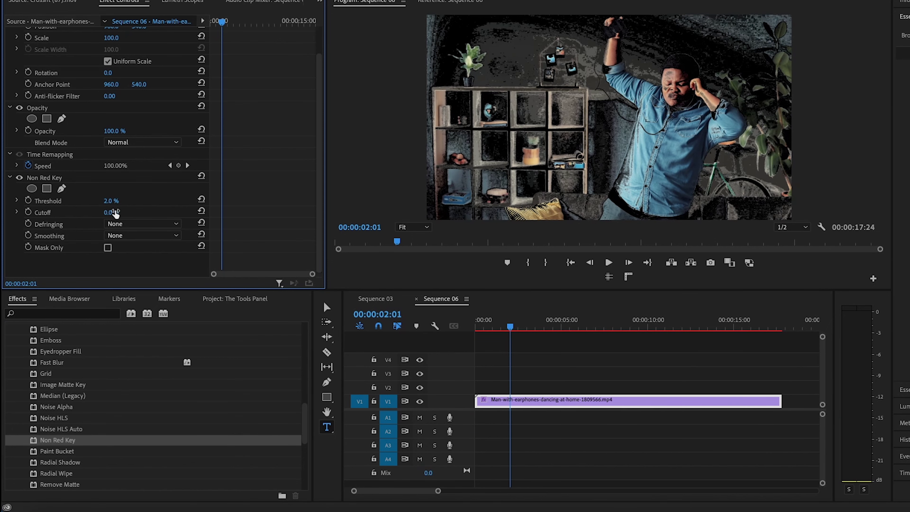
left_click_drag(110, 212, 117, 212)
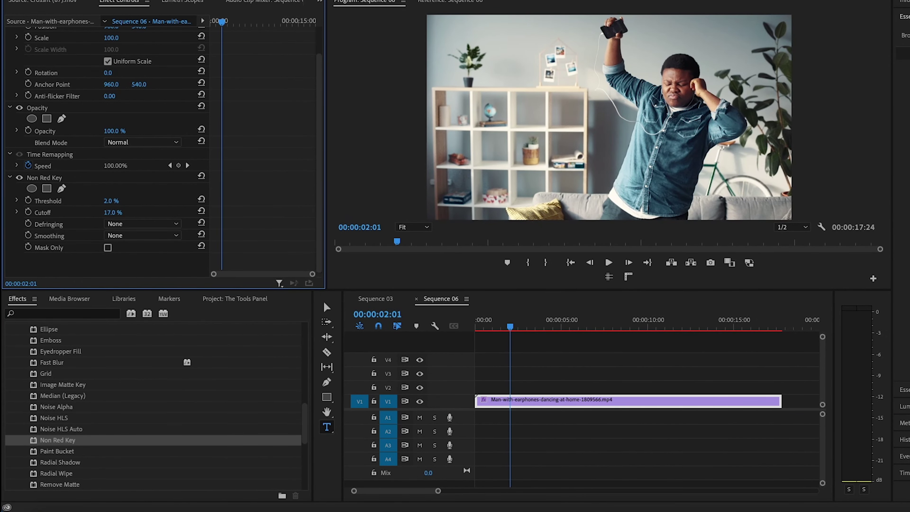
Apply Paint Bucket to the man-with-earphones clip, lower its Opacity to about 53%, and check the fill at different times
left_click(57, 452)
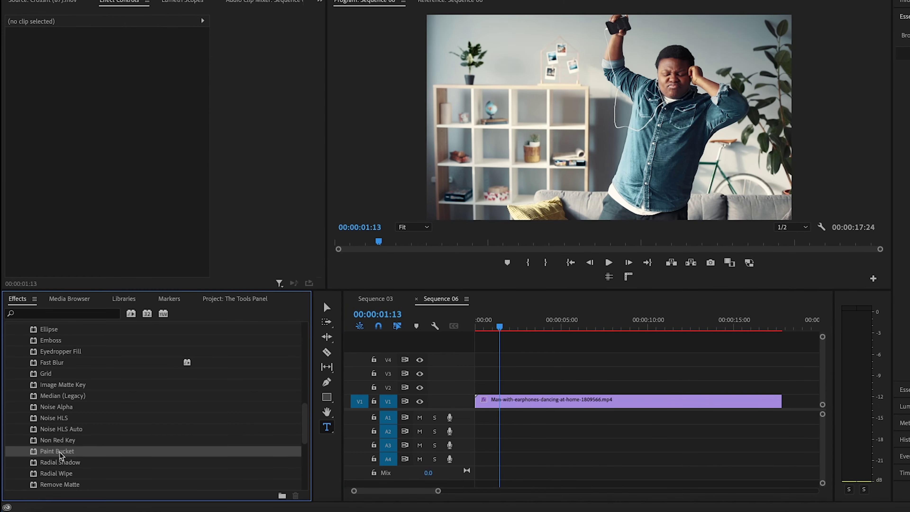
left_click_drag(531, 382, 534, 401)
scroll(254, 185, "down", 10)
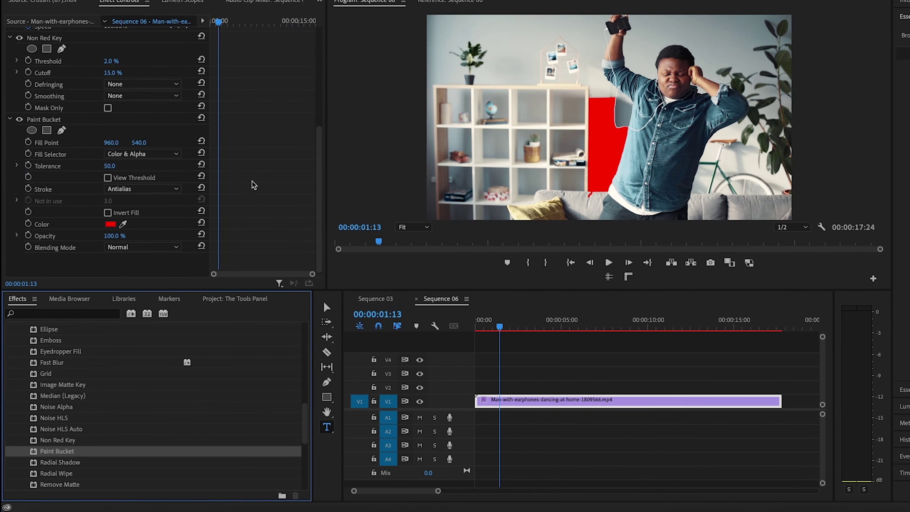
left_click_drag(516, 327, 475, 329)
mouse_move(114, 235)
left_mouse_down()
mouse_move(86, 235)
mouse_move(97, 236)
left_mouse_up()
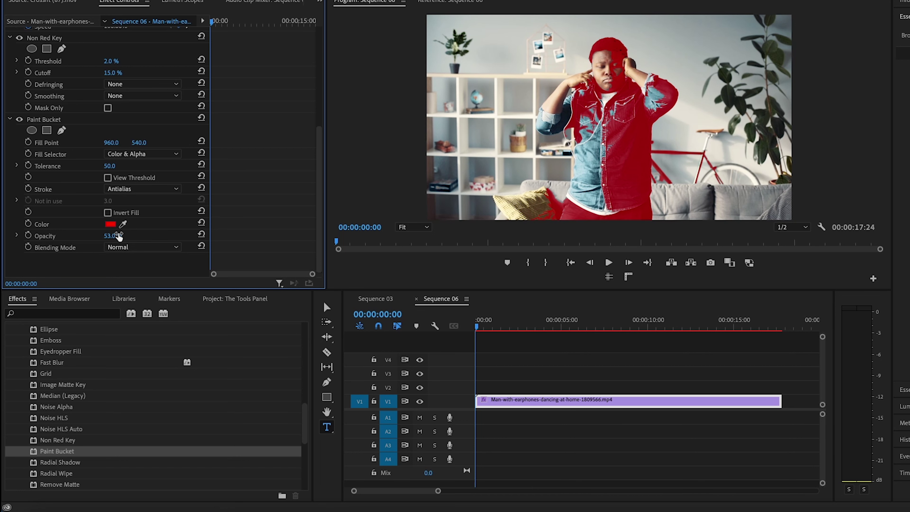
left_click_drag(501, 328, 568, 335)
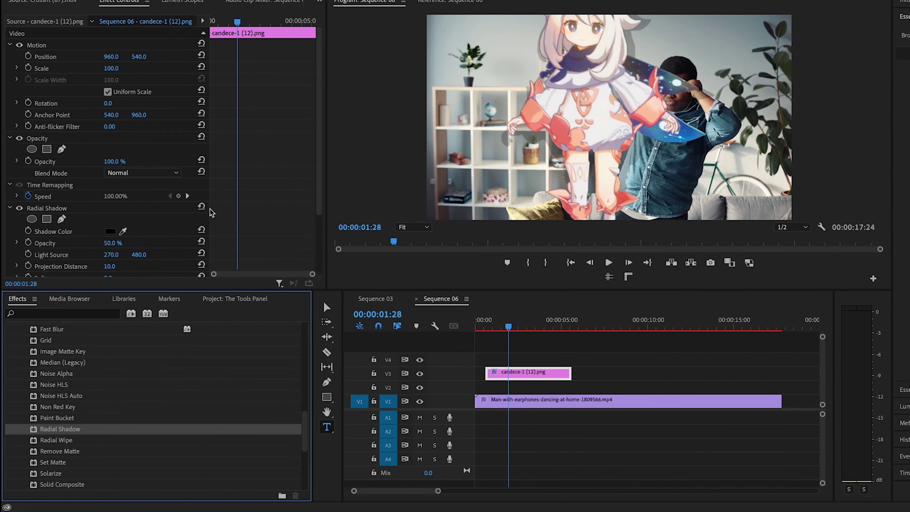
Set the Radial Shadow on candece-1 (12).png to 100% Opacity, Projection Distance 13 and Softness 94
left_click_drag(109, 244, 148, 256)
scroll(113, 264, "down", 1)
scroll(147, 247, "down", 1)
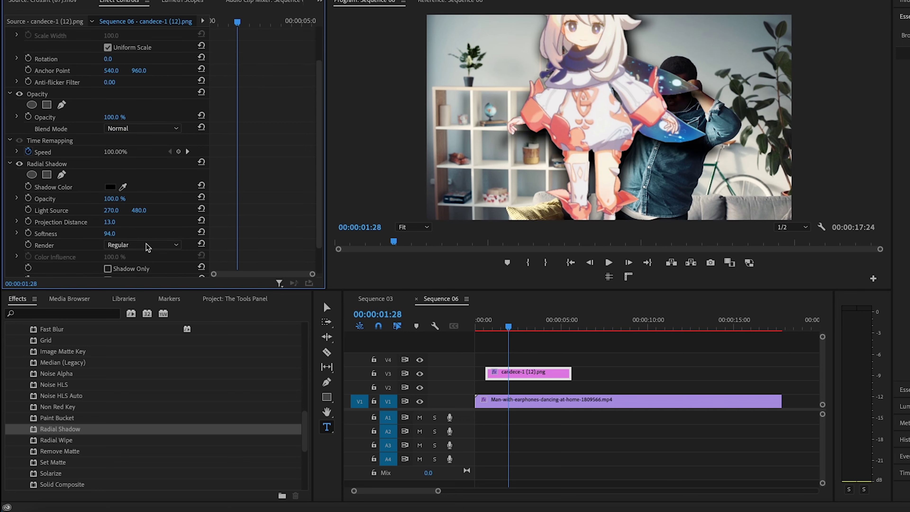
Try Radial Shadow's Glass Edge render, return to Regular, and turn on Shadow Only and Resize Layer
left_click(147, 247)
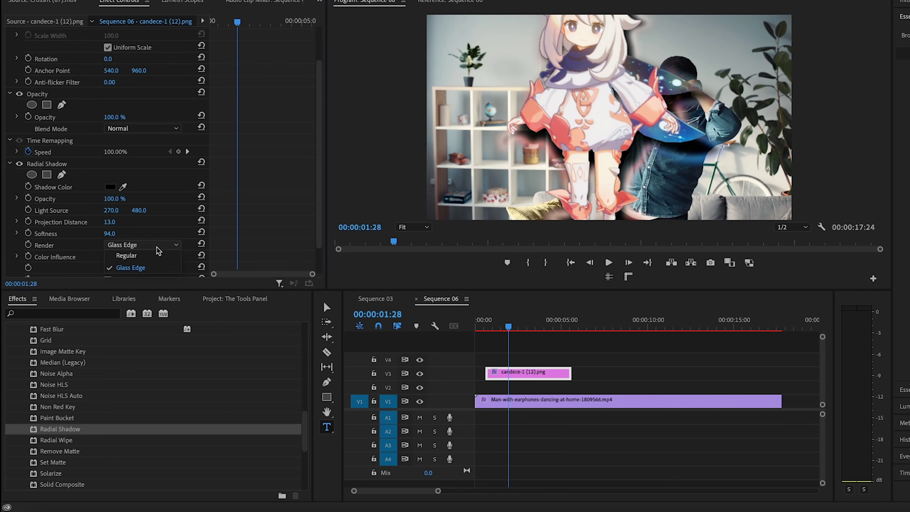
left_click(155, 258)
scroll(144, 253, "down", 1)
left_click(108, 247)
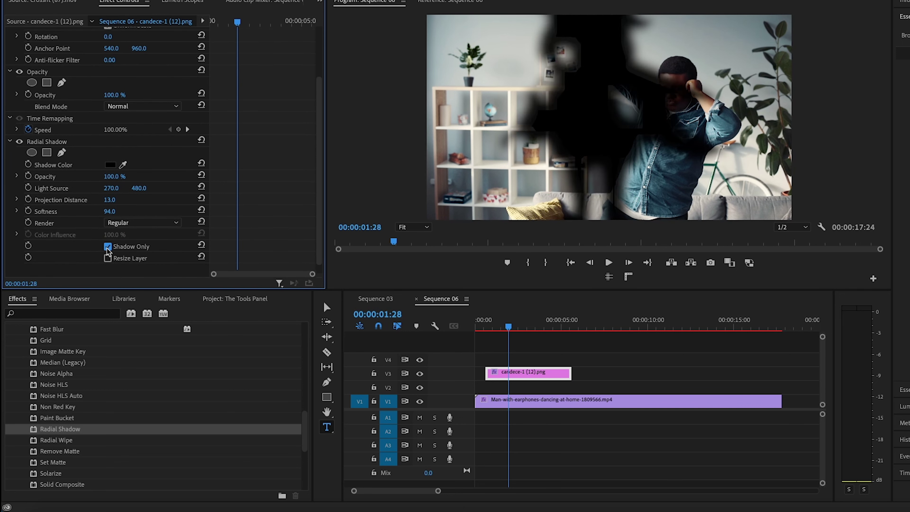
left_click(108, 258)
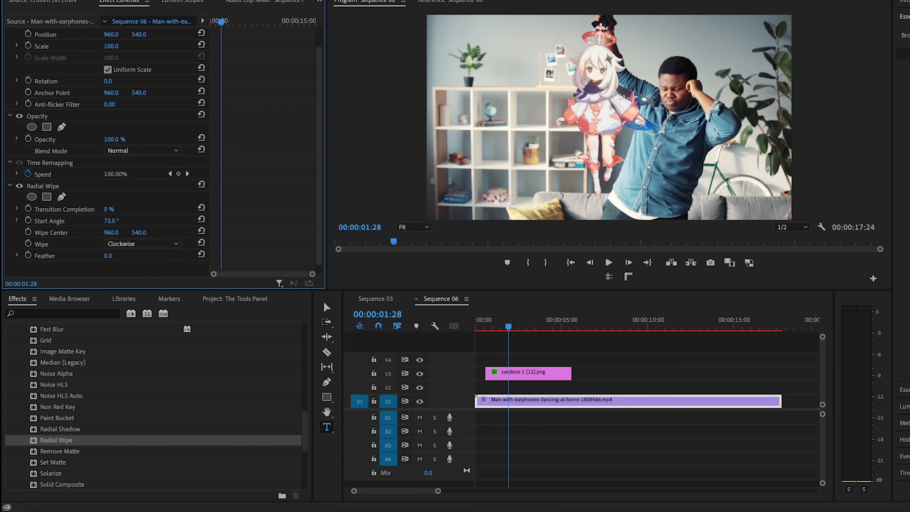
Set Radial Wipe on the man-with-earphones clip to 30% Transition Completion and a 55° Start Angle, and select candece-1 (12).png
mouse_move(109, 213)
left_mouse_down()
mouse_move(150, 213)
mouse_move(108, 220)
mouse_move(126, 220)
left_mouse_up()
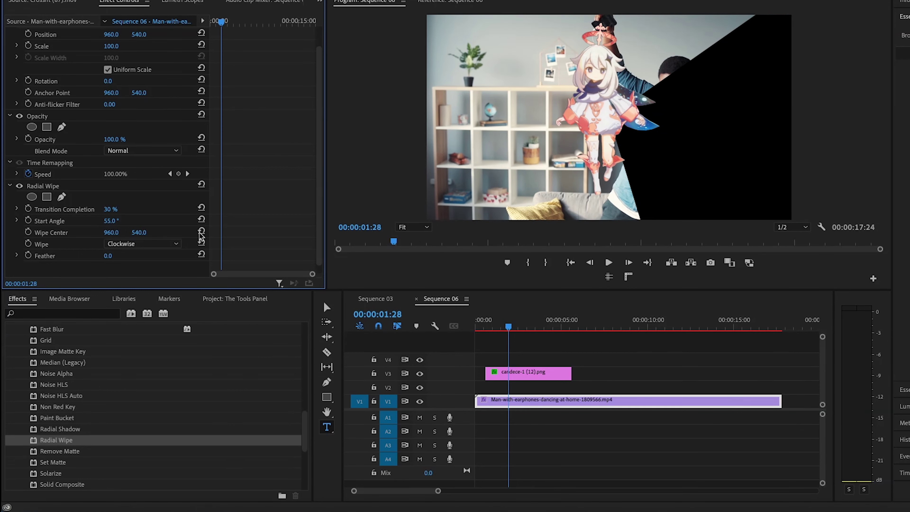
left_click(523, 373)
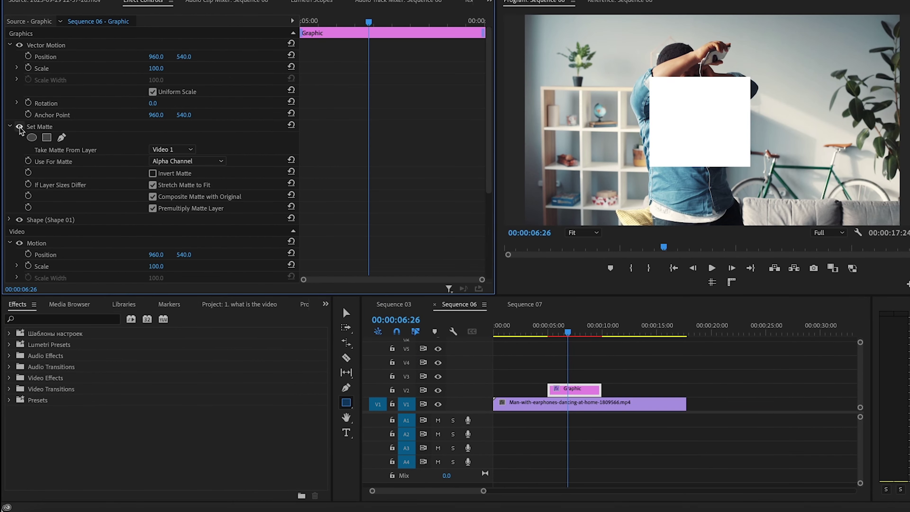
Compare the graphic with Set Matte off and on, keeping Video 1 as the matte layer
left_click(19, 126)
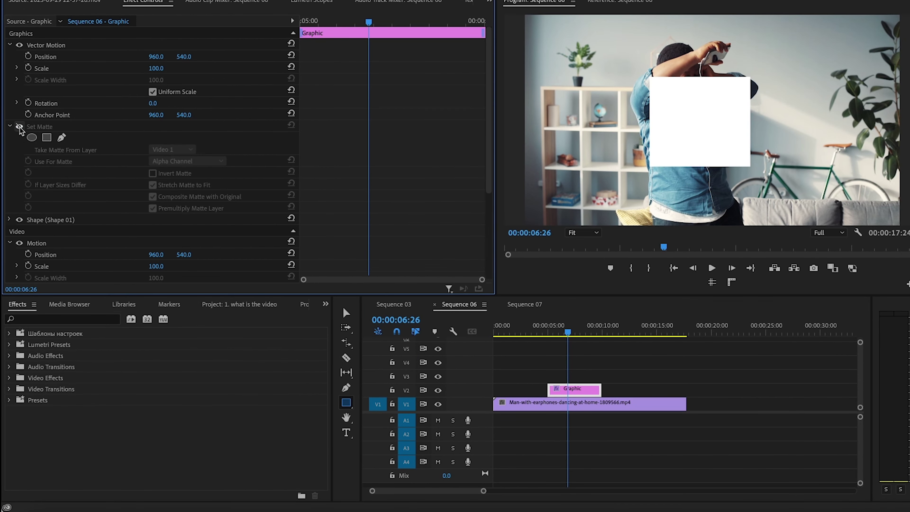
left_click(19, 126)
left_click(172, 149)
left_click(176, 153)
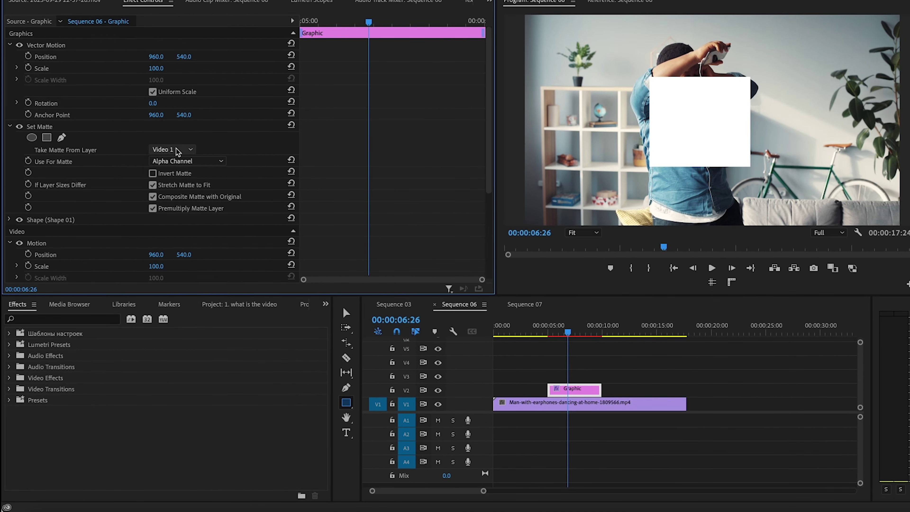
Cycle Set Matte's Use For Matte through Red, Green and Blue Channel, Luminance, Hue and Lightness
left_click(181, 159)
left_click(178, 172)
left_click(185, 161)
left_click(181, 184)
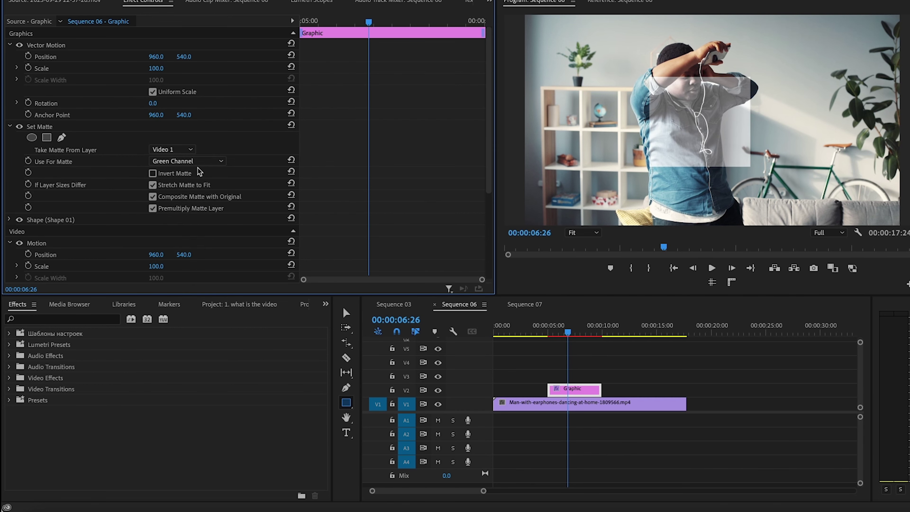
left_click(199, 162)
left_click(199, 196)
left_click(184, 161)
left_click(193, 220)
left_click(199, 164)
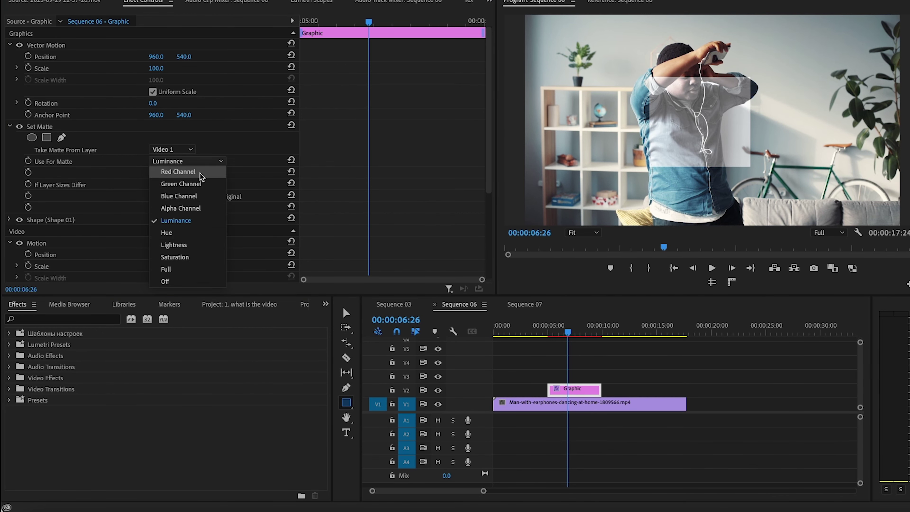
left_click(193, 233)
left_click(199, 162)
left_click(195, 244)
left_click(199, 162)
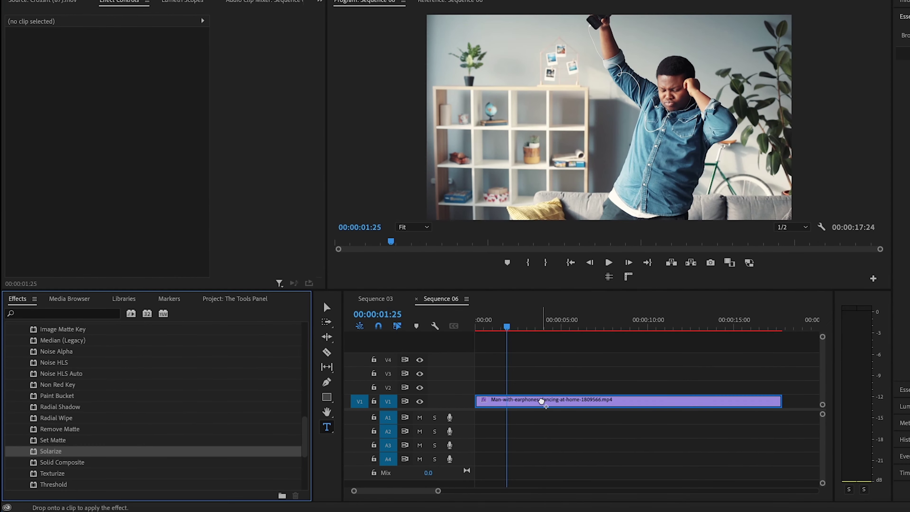
Apply Solarize to the man-with-earphones clip in place of Set Matte and adjust its Threshold
scroll(256, 145, "down", 3)
left_click(36, 133)
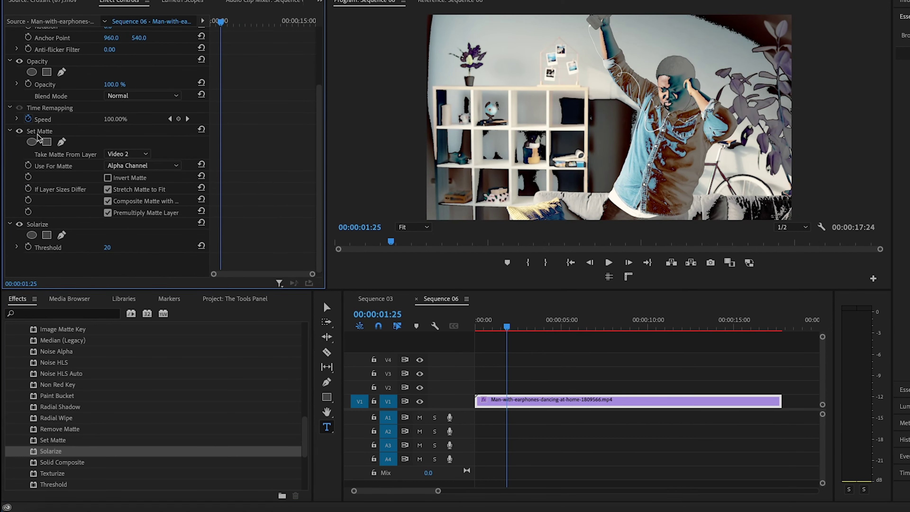
key("Delete")
mouse_move(108, 237)
left_mouse_down()
mouse_move(122, 236)
mouse_move(100, 236)
mouse_move(122, 231)
left_mouse_up()
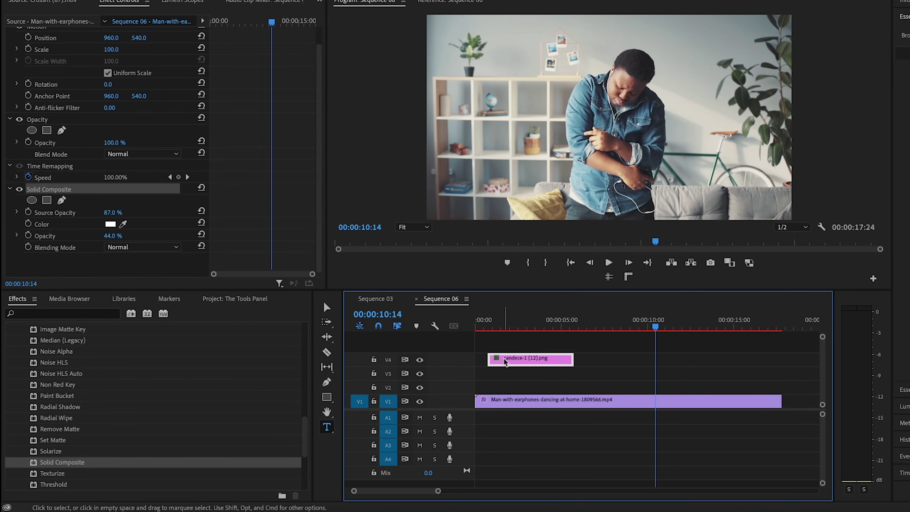
Move candece-1 (12).png to V2, apply Solid Composite to it, and adjust the effect's Opacity
left_click_drag(524, 387, 555, 398)
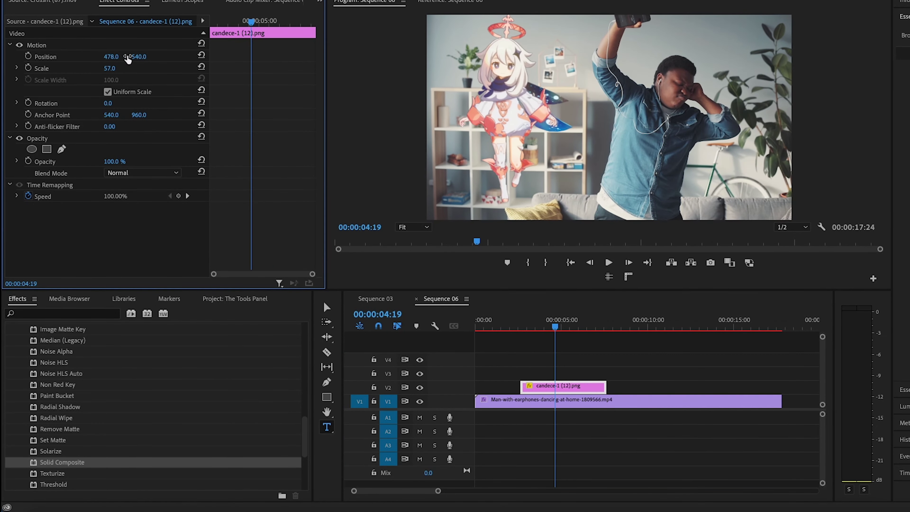
left_click_drag(62, 462, 303, 251)
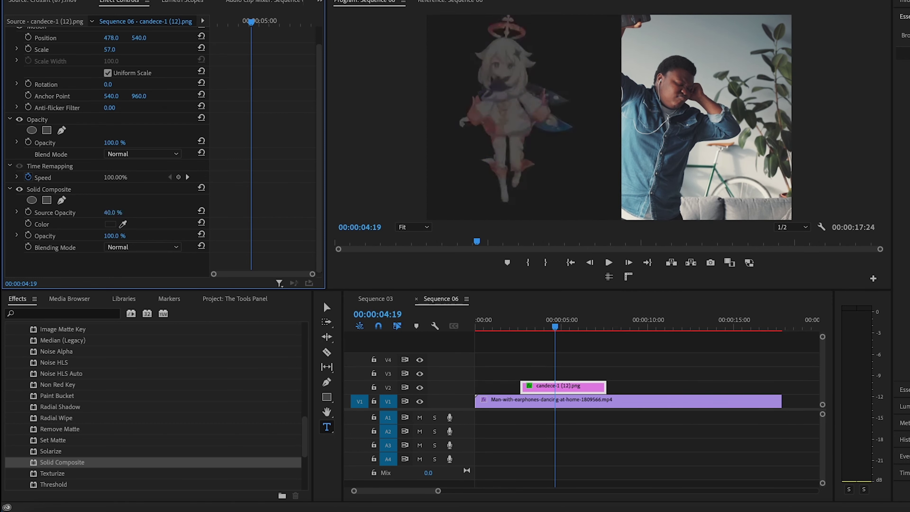
left_click_drag(117, 236, 106, 236)
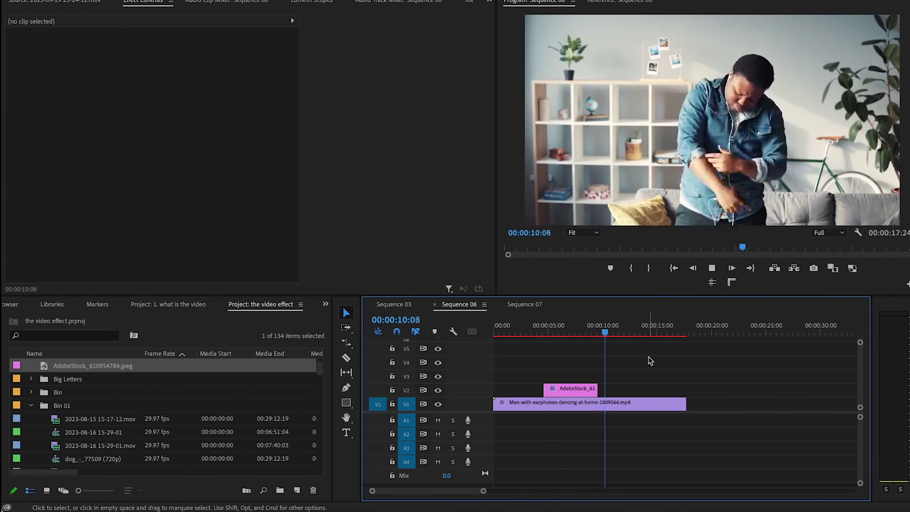
Select the man-with-earphones clip and move the playhead back over the AdobeStock image
left_click(641, 403)
left_click_drag(611, 334, 555, 336)
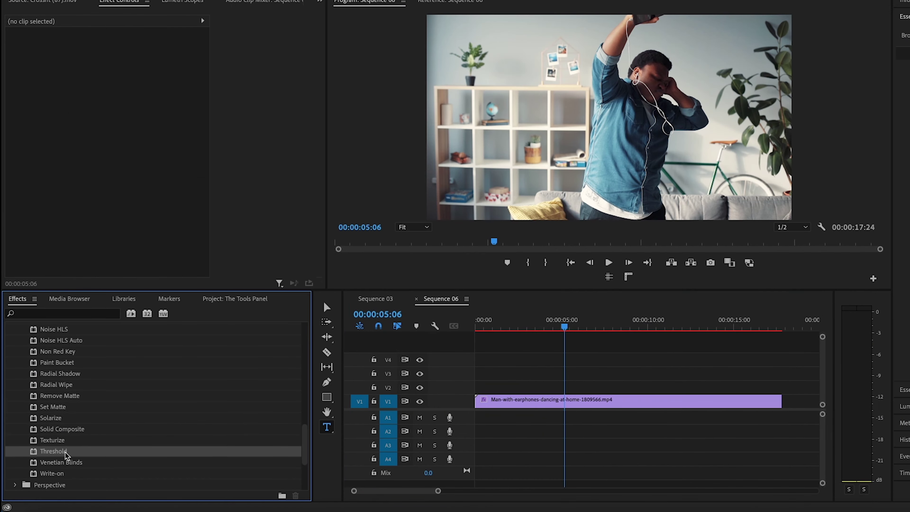
Apply Threshold to the man-with-earphones clip, vary its Level down to 0, and check the result at an earlier time
left_click_drag(65, 451, 569, 400)
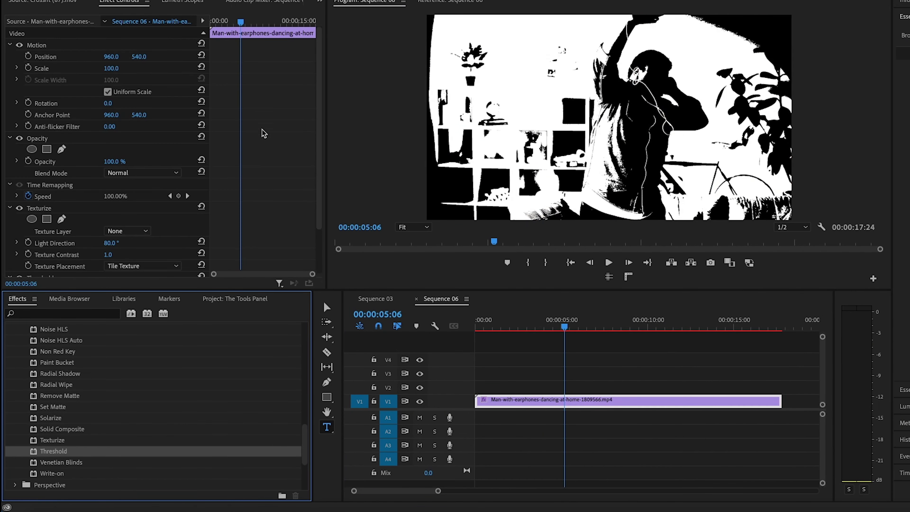
scroll(255, 140, "down", 3)
mouse_move(108, 248)
left_mouse_down()
mouse_move(151, 249)
mouse_move(93, 247)
left_mouse_up()
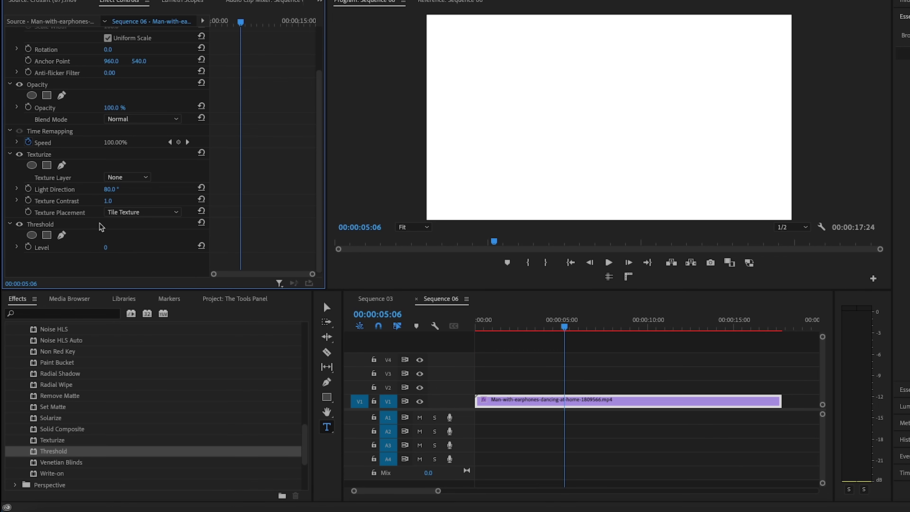
type("1")
key("Return")
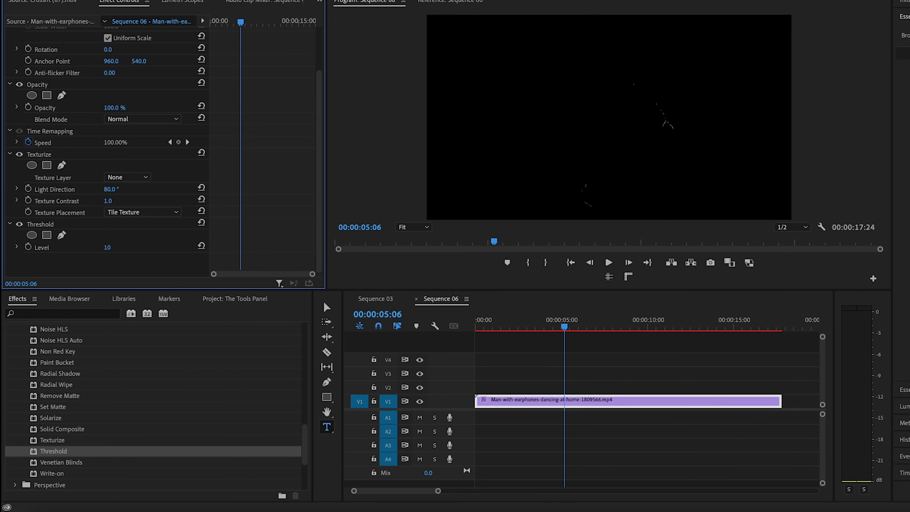
left_click_drag(119, 247, 108, 248)
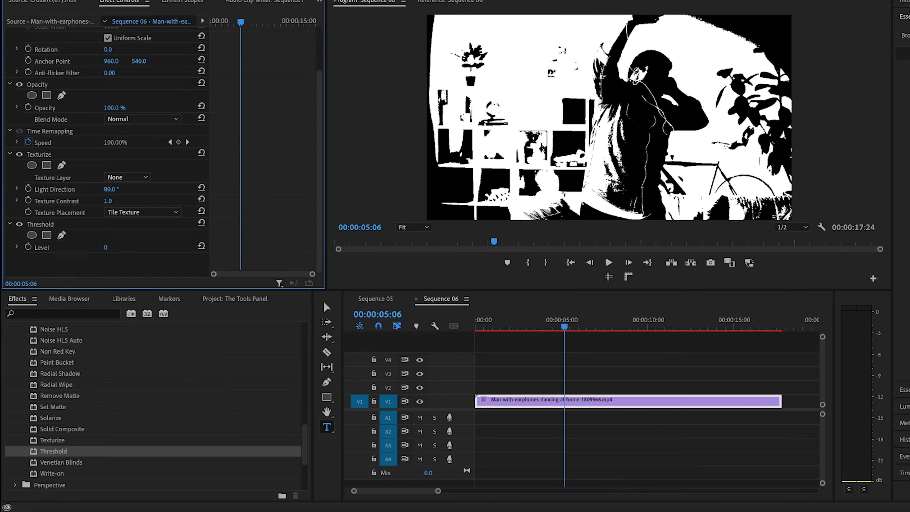
left_click_drag(637, 323, 519, 323)
Replace the Threshold effect on the man-with-earphones clip with Venetian Blinds
left_click(39, 224)
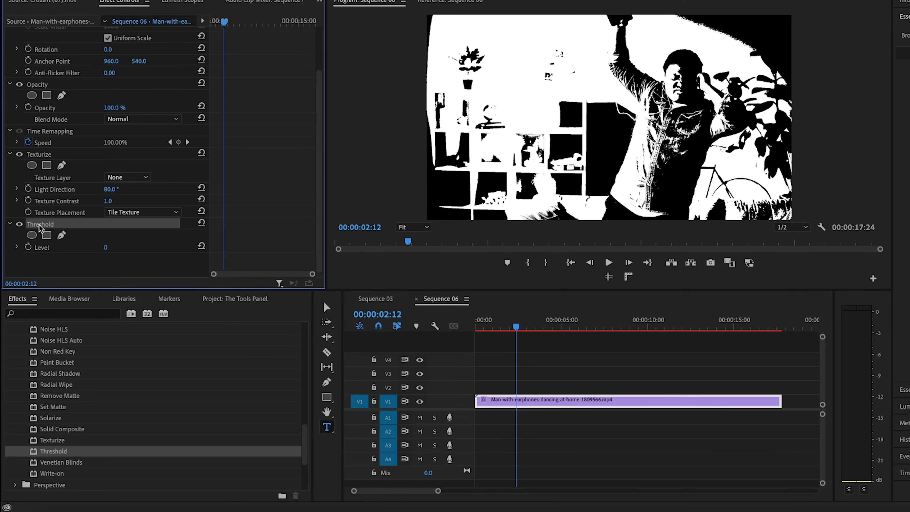
key("Delete")
left_click_drag(71, 463, 511, 403)
Set Venetian Blinds to 39% Transition Completion, 0° Direction, Width 179 and Feather 50, and preview the clip
scroll(256, 210, "down", 3)
left_click_drag(109, 213, 126, 247)
left_click(114, 224)
type("0")
key("Return")
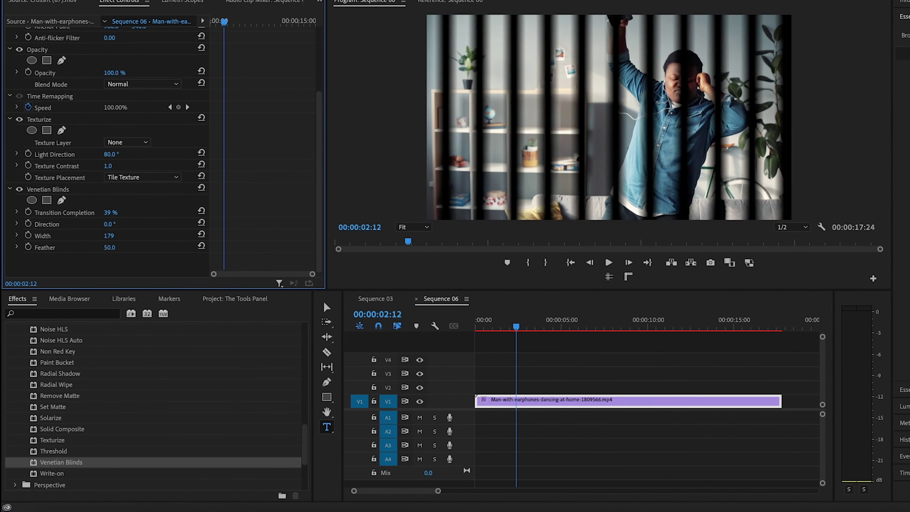
key("space")
left_click_drag(233, 22, 203, 24)
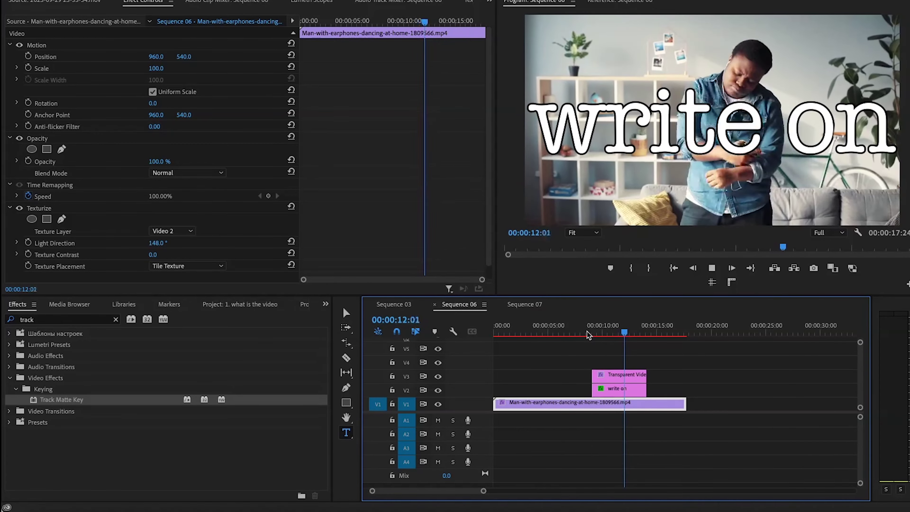
Move the playhead to just before the "write on" title to review its Write-on animation
left_click(586, 330)
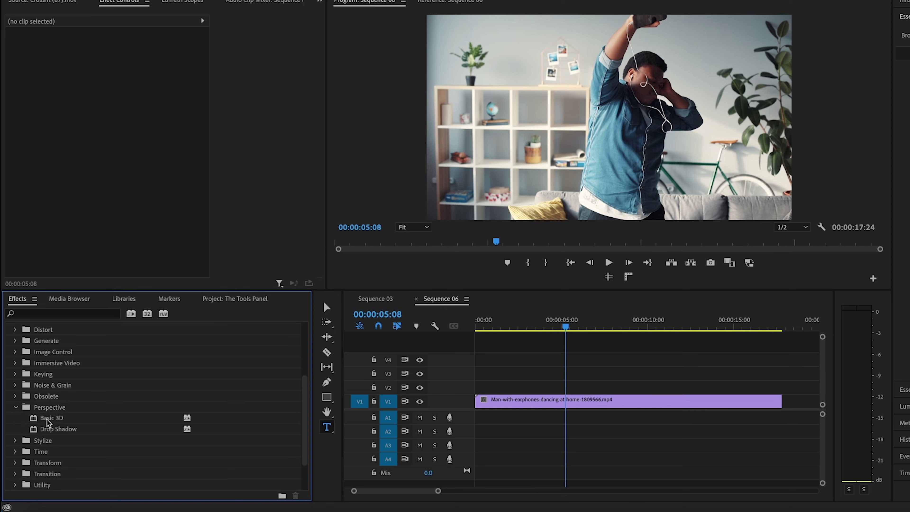
Apply Basic 3D to the man-with-earphones clip with a -6° Swivel and -34° Tilt, and reduce its Distance to Image
left_click(48, 419)
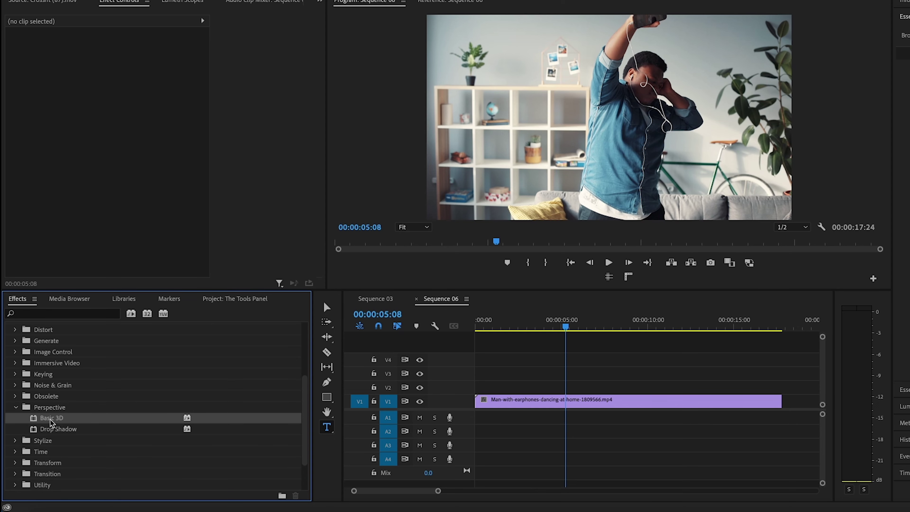
left_click_drag(52, 419, 523, 402)
scroll(266, 167, "down", 3)
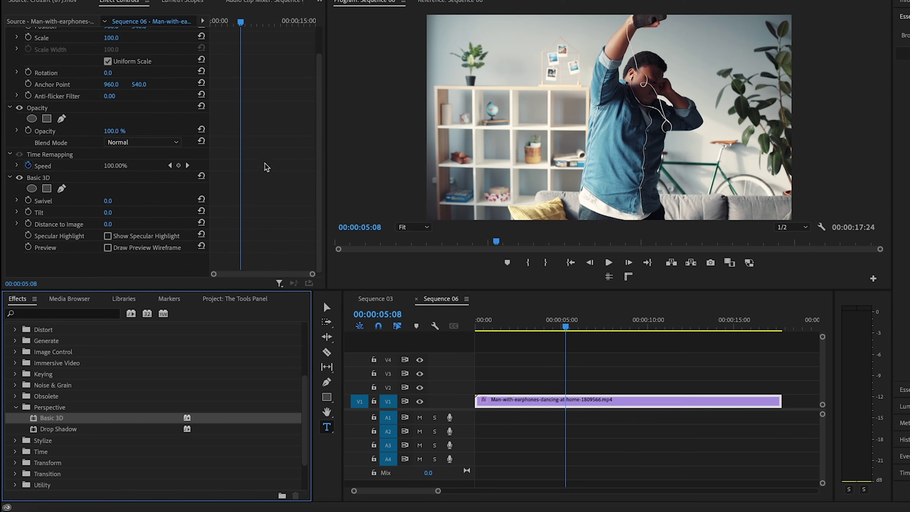
left_click_drag(108, 201, 125, 201)
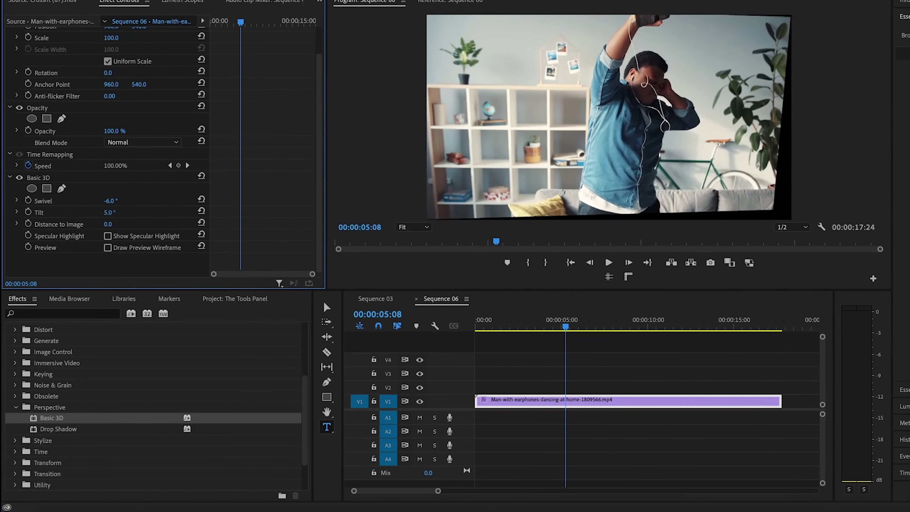
left_click_drag(109, 224, 90, 224)
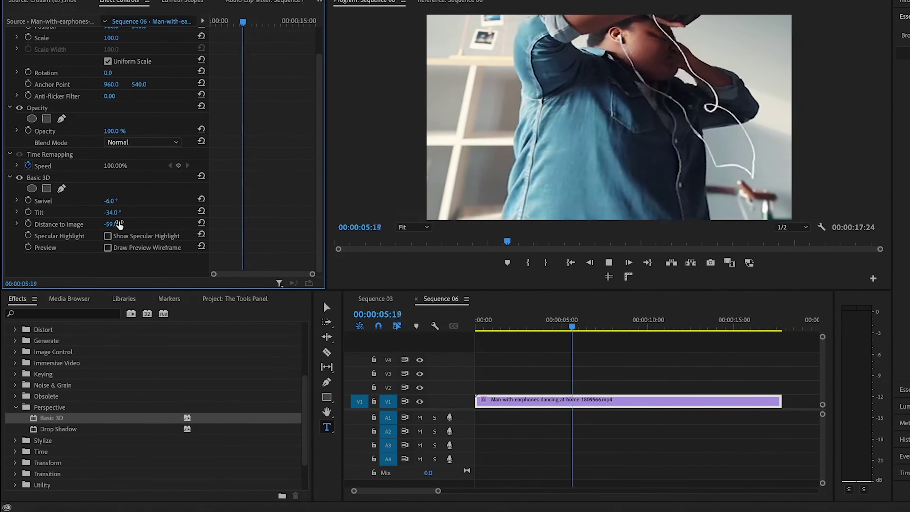
Set Basic 3D's Swivel to 1x17° and Tilt to -1x-7° with Distance to Image at 16, and remove the effect
left_click(108, 236)
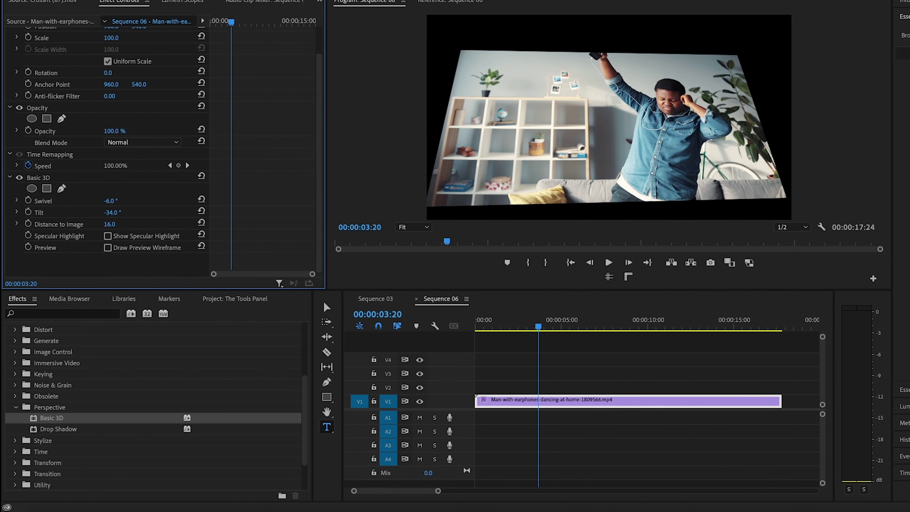
left_click_drag(110, 201, 4, 213)
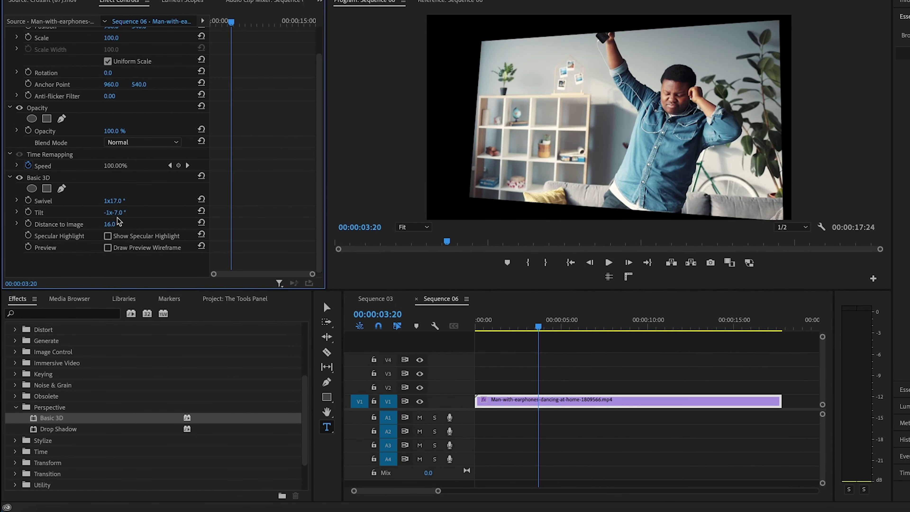
left_click(40, 178)
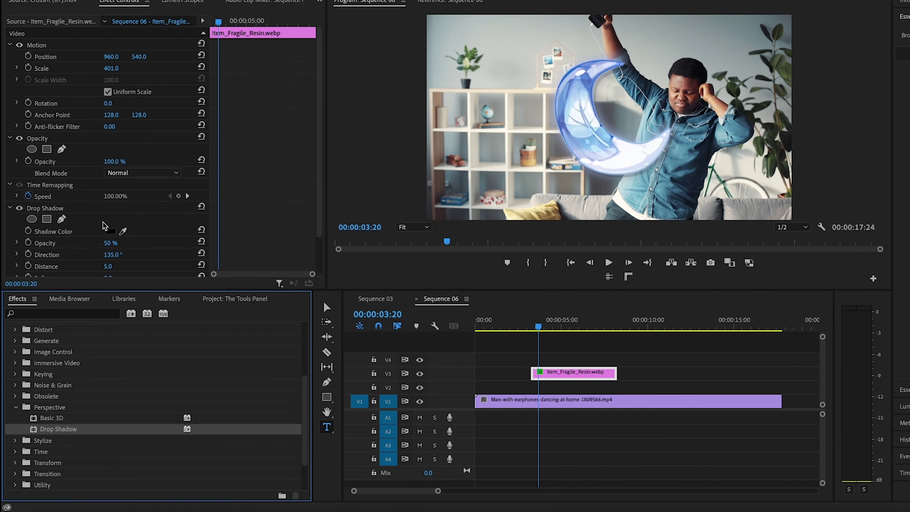
Raise Drop Shadow's Opacity on the Item_Fragile_Resin.webp clip, and give its Alpha Glow a Glow of 8 and a light blue End Color
left_click_drag(110, 243, 129, 243)
scroll(129, 249, "down", 2)
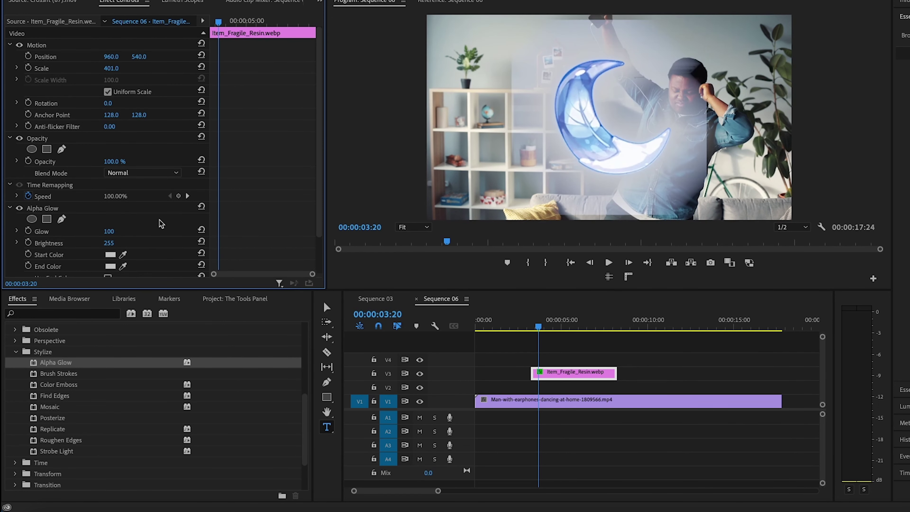
mouse_move(112, 198)
left_mouse_down()
mouse_move(77, 198)
mouse_move(108, 198)
left_mouse_up()
left_click(20, 175)
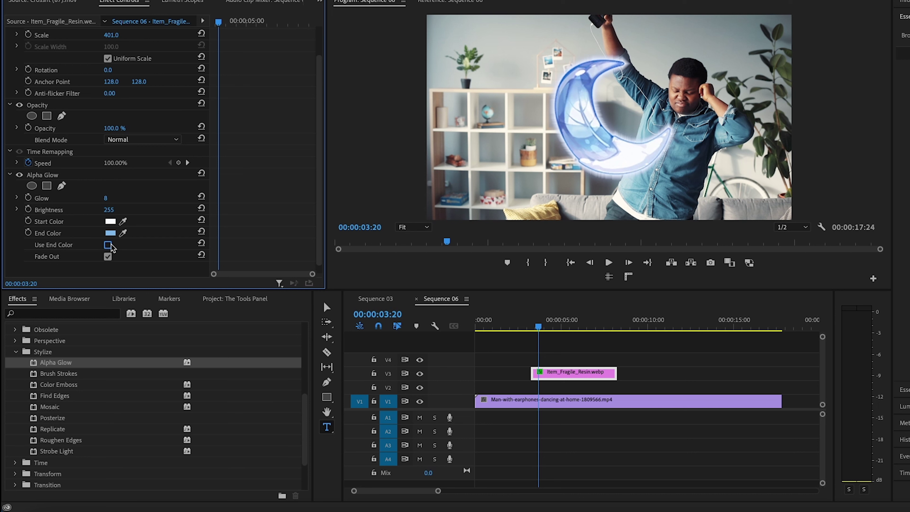
mouse_move(109, 210)
left_mouse_down()
mouse_move(84, 210)
mouse_move(108, 209)
mouse_move(115, 198)
left_mouse_up()
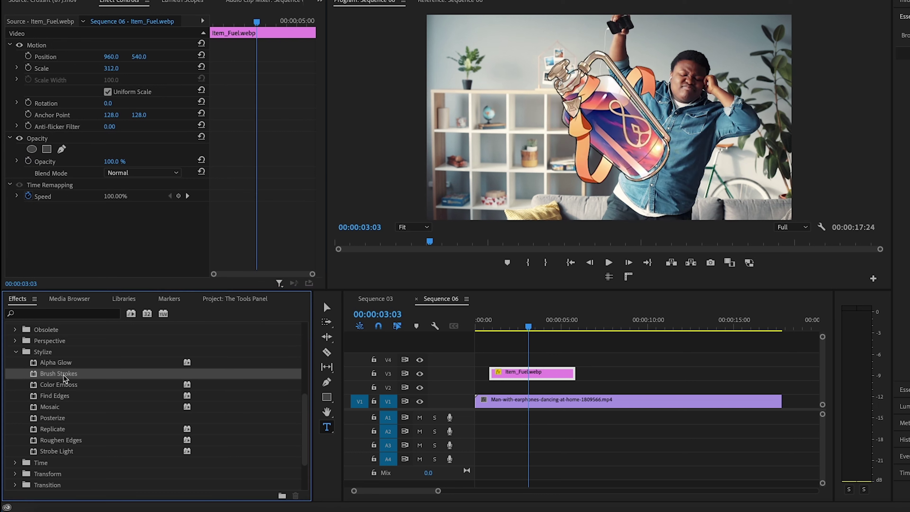
Apply Brush Strokes to the Item_Fuel.webp clip, set its Brush Size to 2.3 and reduce its Stroke Length
left_click_drag(58, 373, 530, 373)
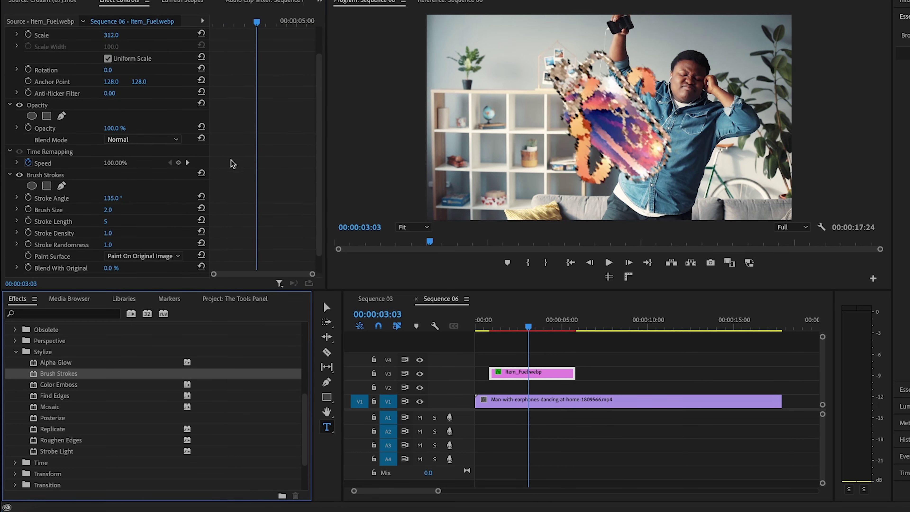
scroll(112, 182, "down", 1)
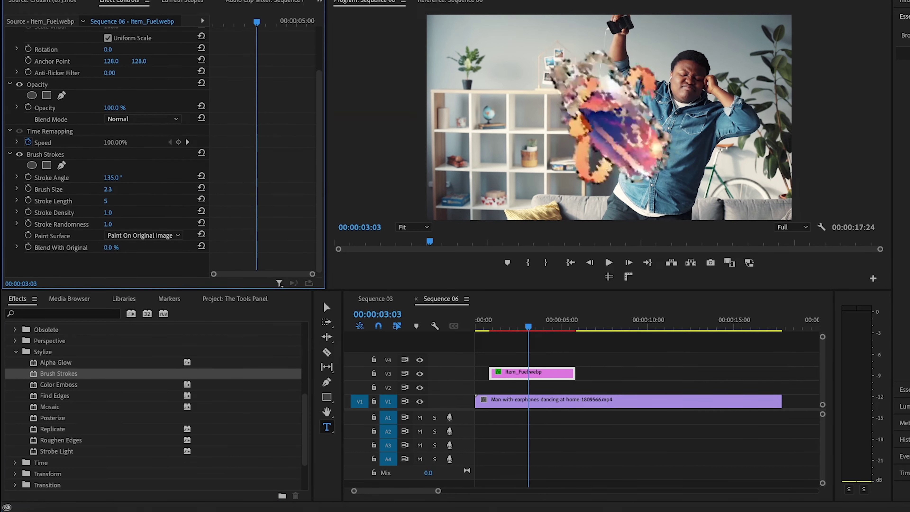
mouse_move(110, 203)
left_mouse_down()
mouse_move(94, 202)
mouse_move(107, 203)
left_mouse_up()
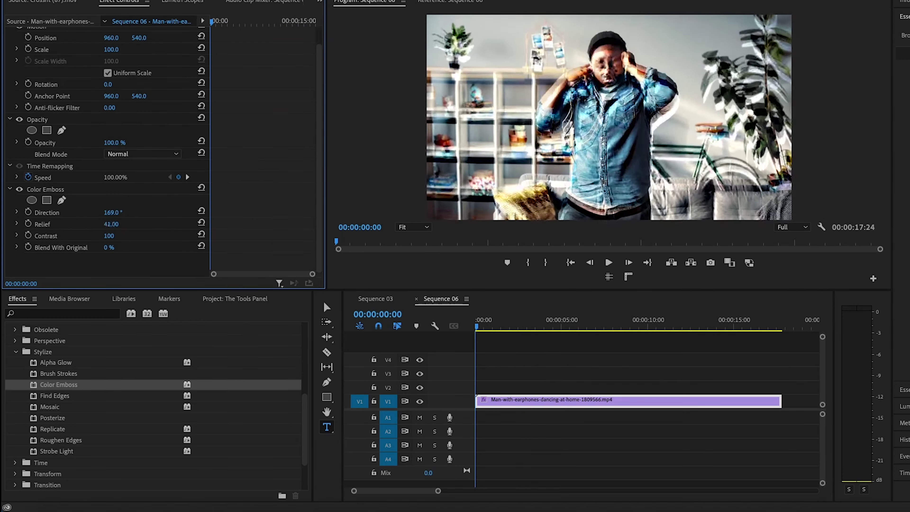
Set Color Emboss on the man-with-earphones clip to Relief 139.90 and Contrast 107, and preview the clip
left_click_drag(158, 237, 111, 248)
key("space")
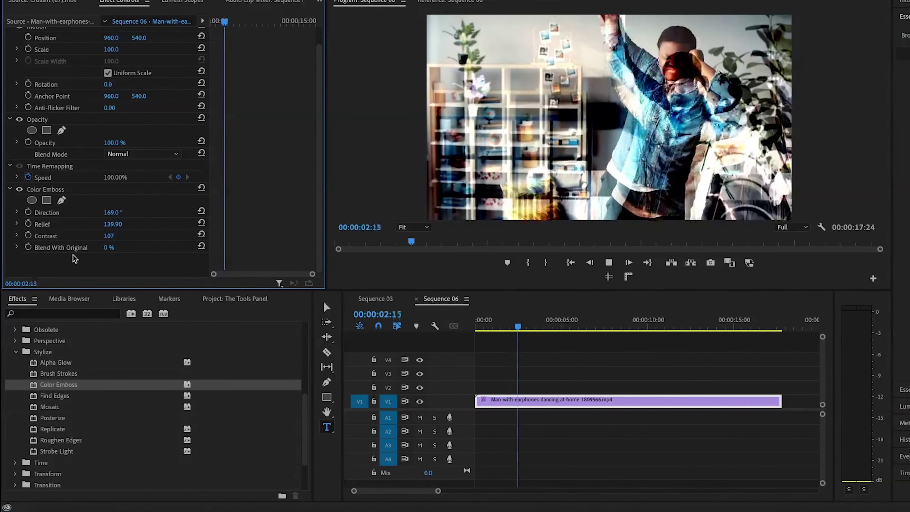
key("space")
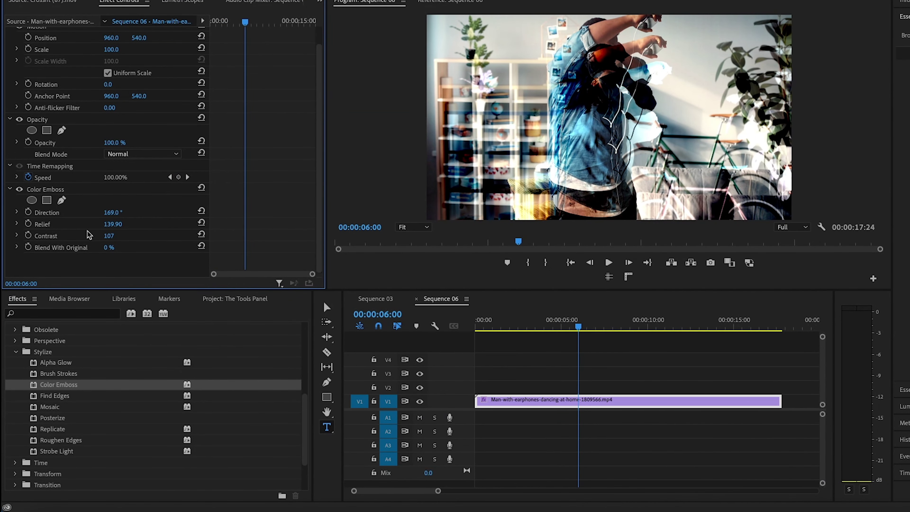
Replace Color Emboss with Find Edges on the man-with-earphones clip, try its Invert option, and preview from the start
key("Delete")
left_click_drag(54, 396, 605, 402)
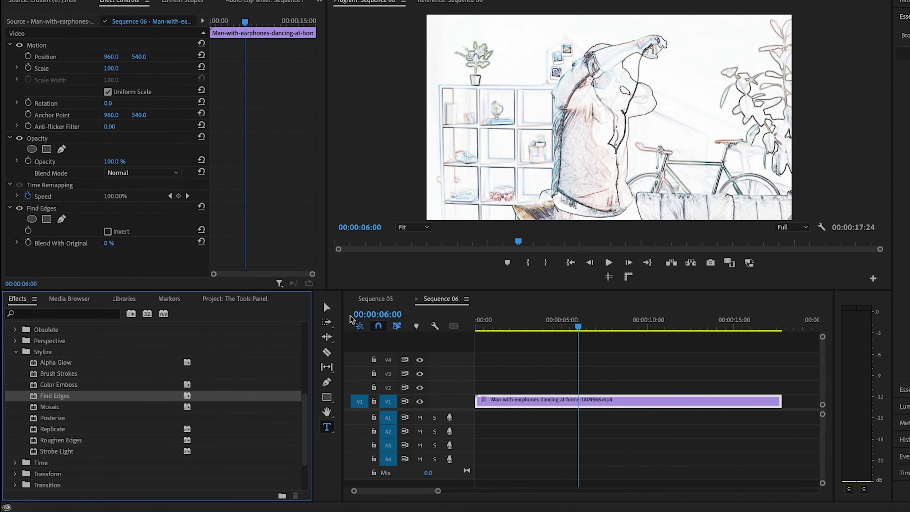
left_click(108, 231)
left_click(108, 231)
left_click(108, 232)
left_click(107, 232)
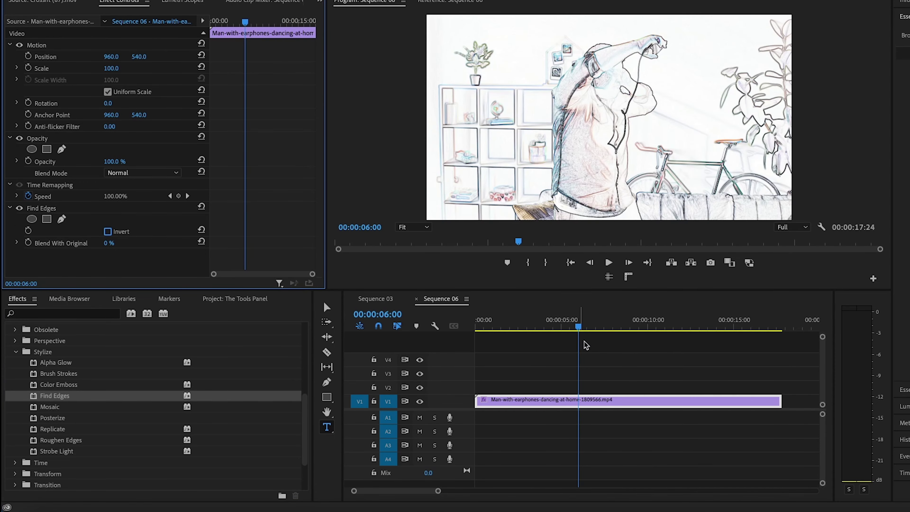
left_click(476, 325)
key("space")
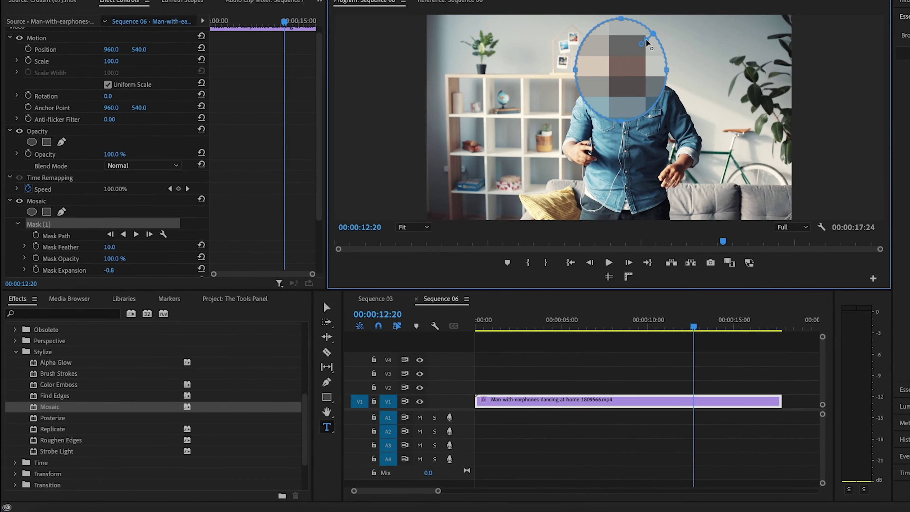
Adjust the elliptical Mosaic mask over the man's face
left_click_drag(645, 40, 629, 62)
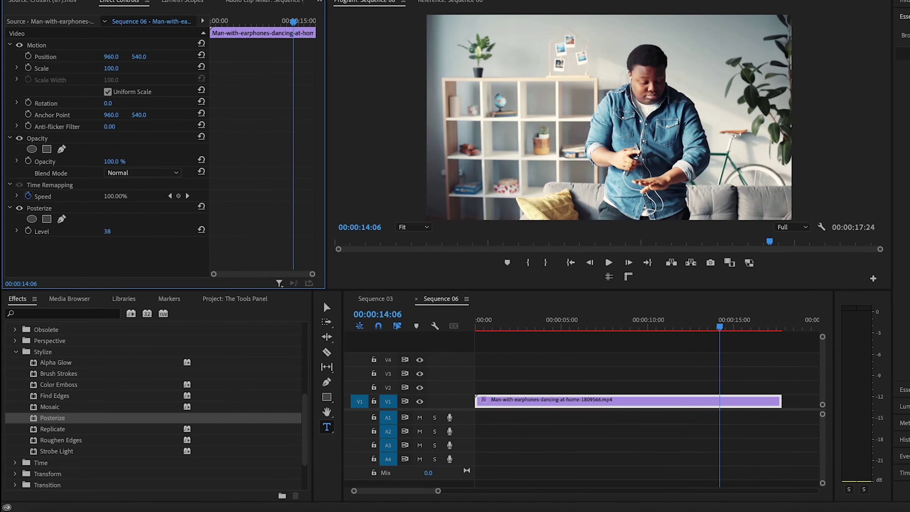
Set Posterize's Level to 3 on the man-with-earphones clip and play back part of it
left_click_drag(107, 232, 95, 232)
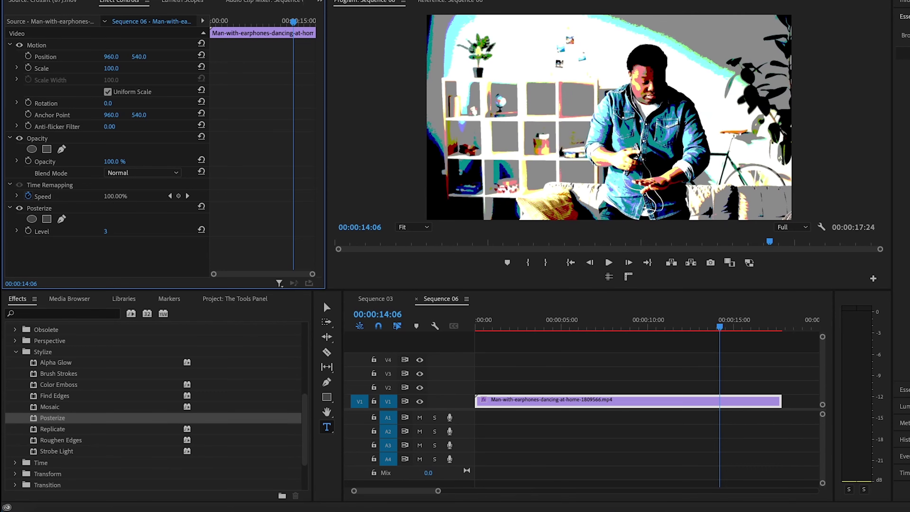
left_click(536, 326)
key("space")
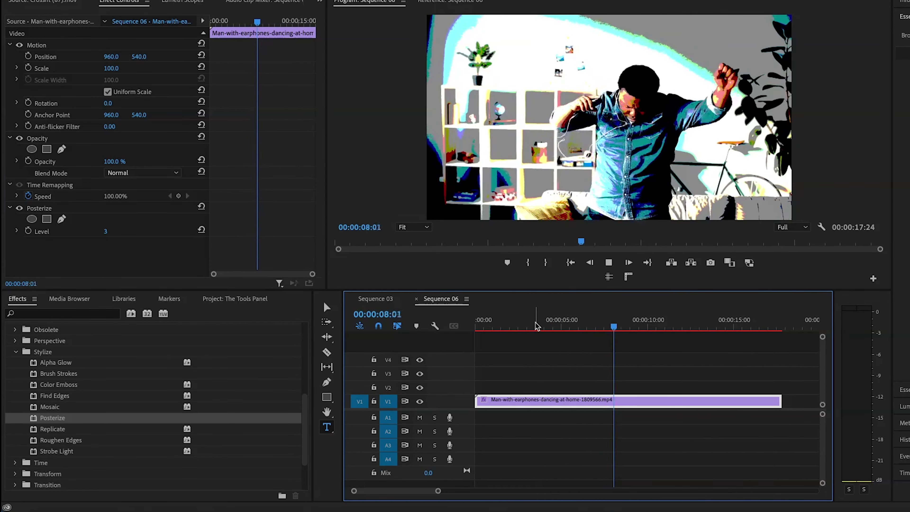
key("space")
Replace Posterize with Replicate at a Count of 4 and scrub through the clip
left_click(42, 210)
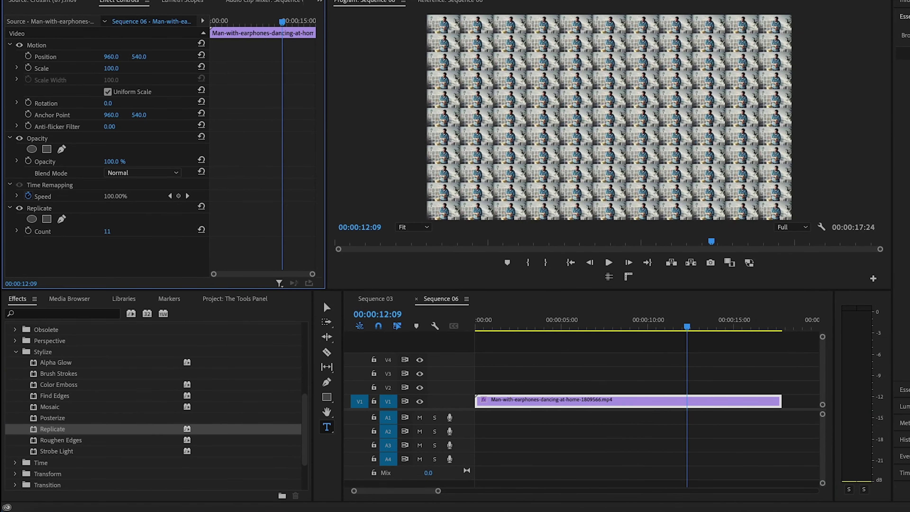
mouse_move(106, 231)
left_mouse_down()
mouse_move(115, 241)
mouse_move(119, 232)
left_mouse_up()
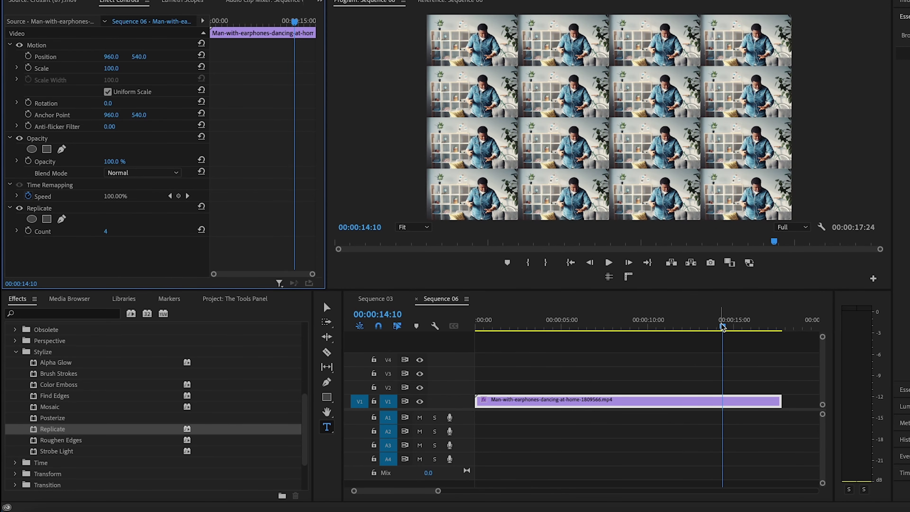
mouse_move(722, 327)
left_mouse_down()
mouse_move(583, 327)
mouse_move(705, 327)
left_mouse_up()
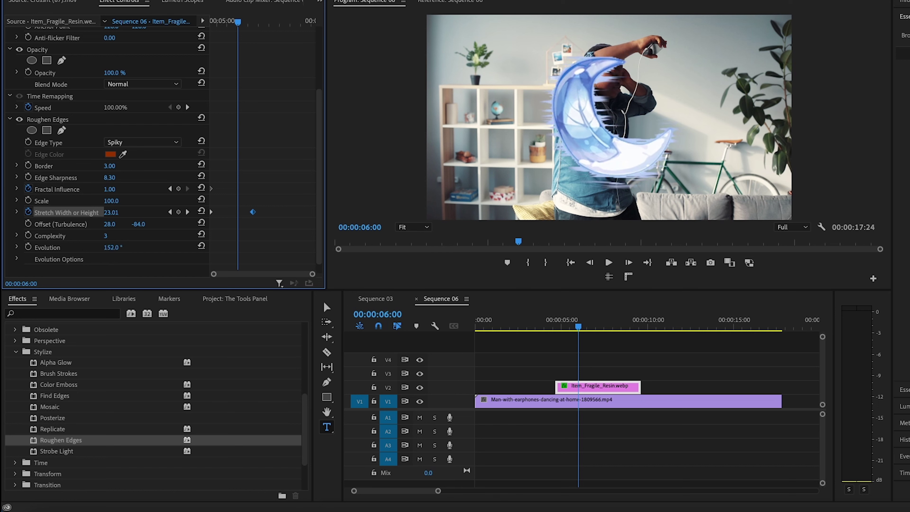
Keyframe Roughen Edges' Evolution on the Item_Fragile_Resin.webp clip from 0° at 00:00:05:10 to 284° at 00:00:06:00
left_click(28, 248)
mouse_move(237, 23)
left_mouse_down()
mouse_move(165, 23)
mouse_move(224, 22)
left_mouse_up()
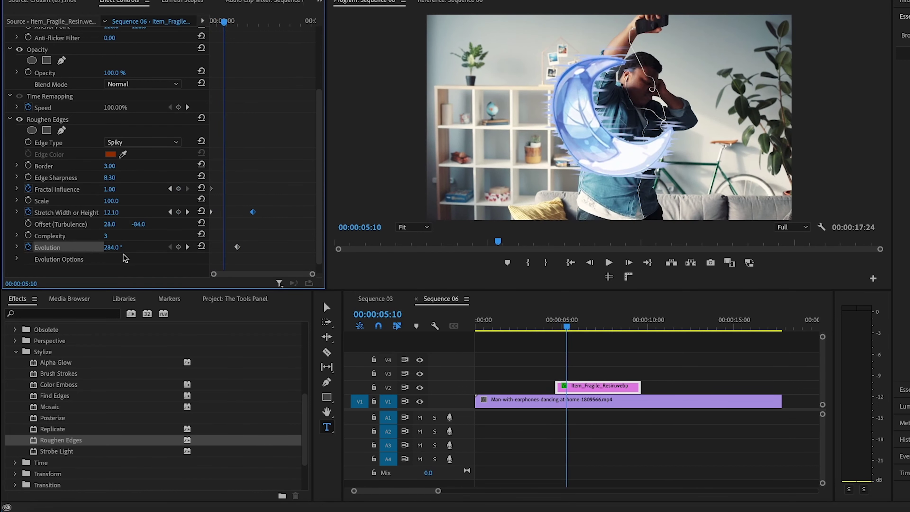
key("Return")
Play back the Roughen Edges animation from the start of the Item_Fragile_Resin.webp clip
key("space")
key("space")
left_click(212, 22)
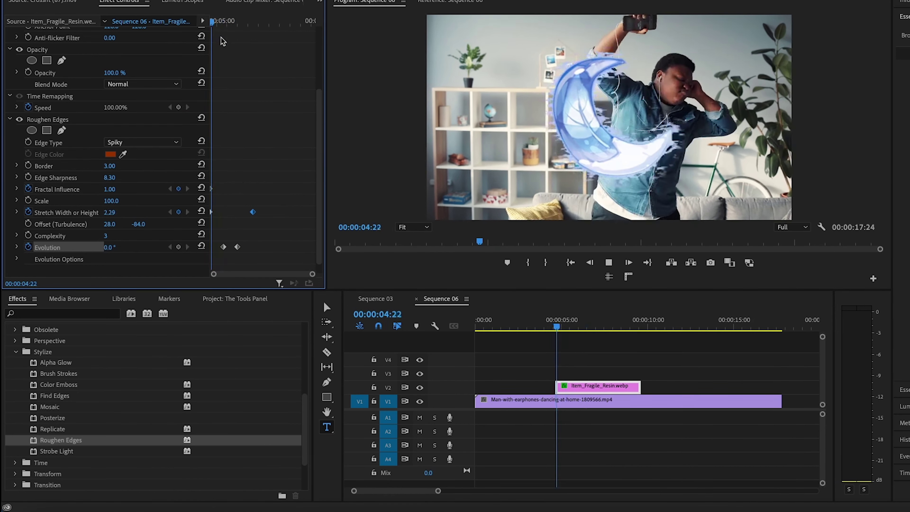
key("space")
key("space")
left_click_drag(245, 22, 213, 22)
key("space")
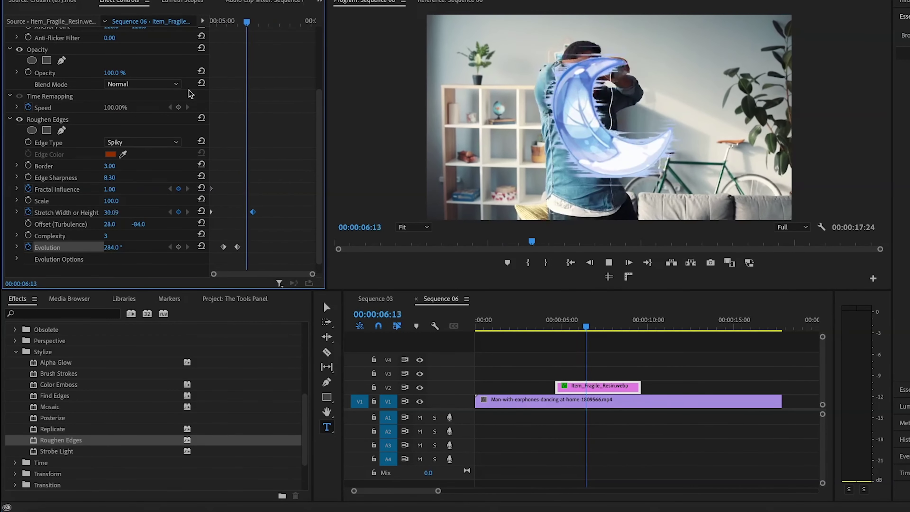
key("space")
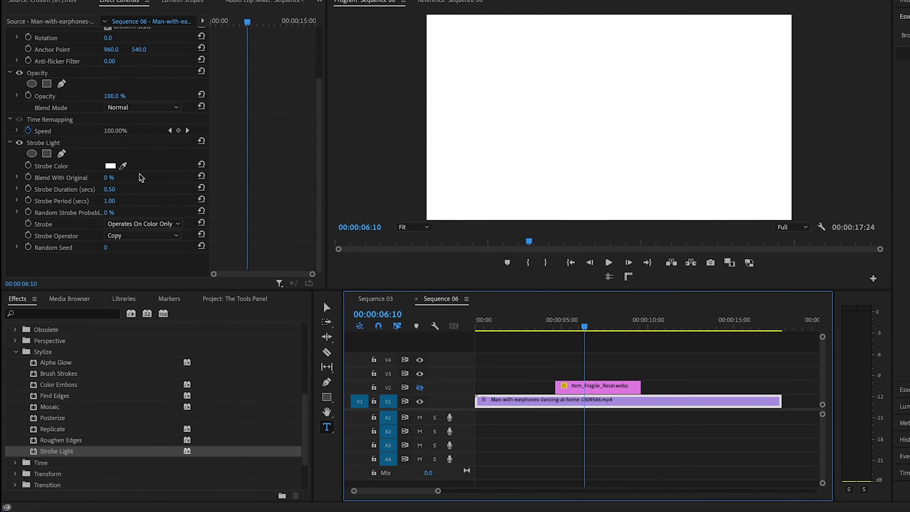
Increase Strobe Light's Blend With Original on the man-with-earphones clip
mouse_move(110, 180)
left_mouse_down()
mouse_move(136, 180)
mouse_move(92, 190)
mouse_move(129, 189)
mouse_move(90, 190)
mouse_move(120, 189)
left_mouse_up()
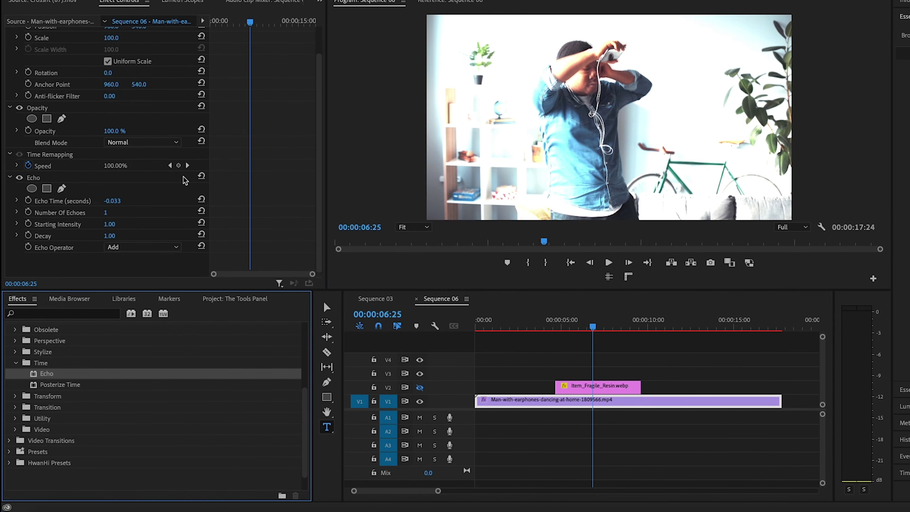
Set Echo's Echo Time to 5.767 seconds on the man-with-earphones clip and preview it from the start
left_click(106, 213)
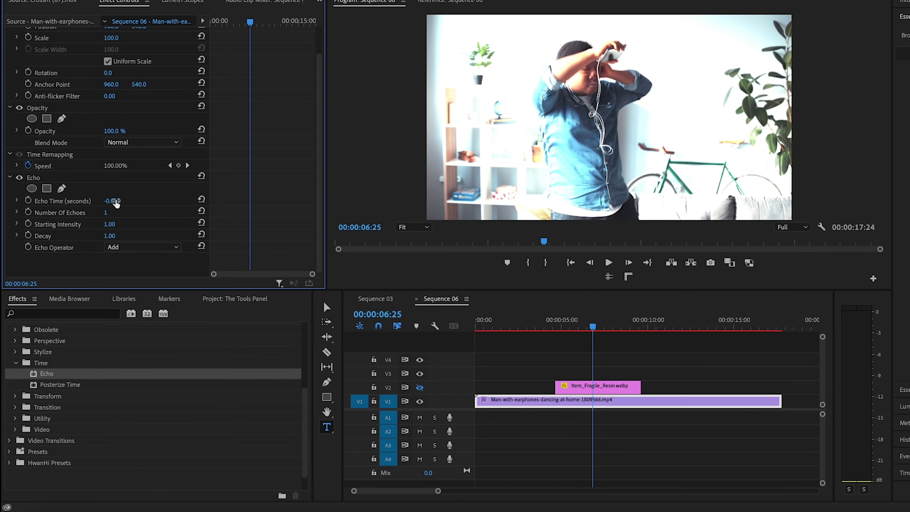
left_click(477, 326)
key("space")
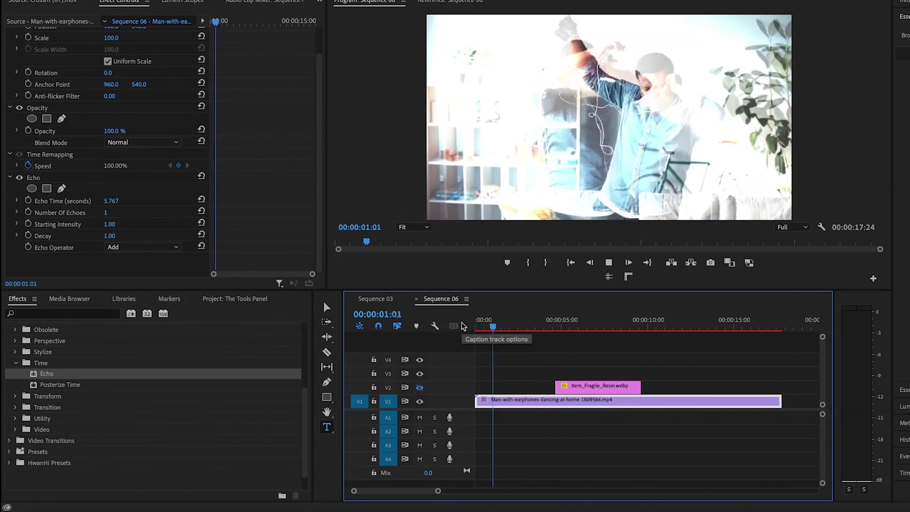
left_click(110, 228)
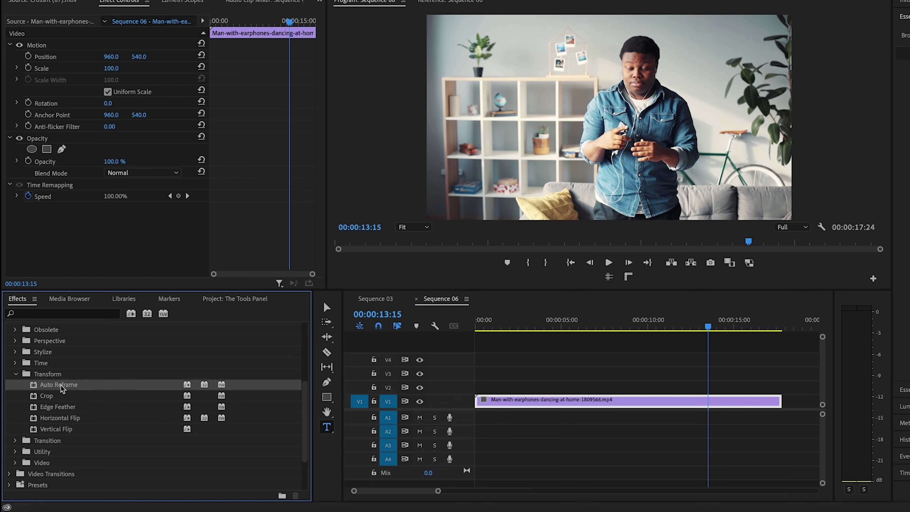
Apply Auto Reframe to the man-with-earphones clip, analyze it, and set its Reframe Offset to 54, 8
left_click_drag(59, 385, 144, 215)
scroll(155, 178, "down", 2)
left_click(488, 326)
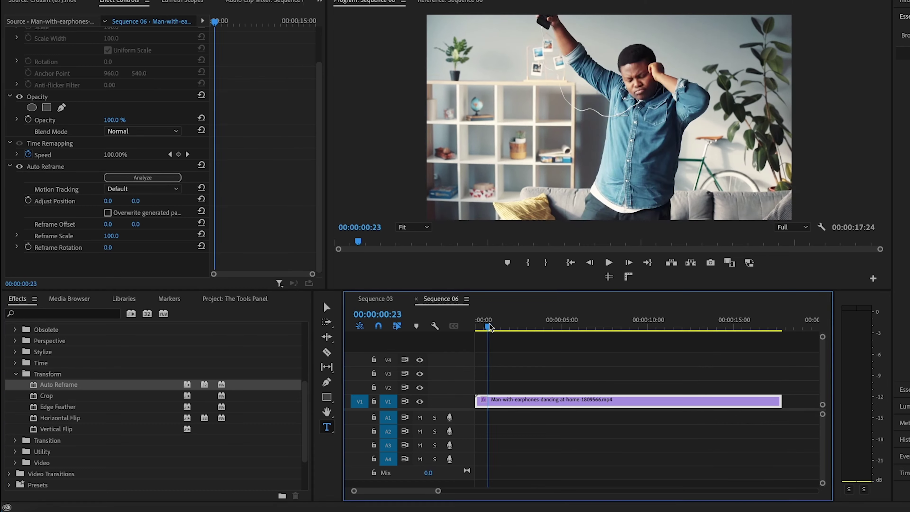
left_click_drag(488, 326, 480, 326)
left_click(125, 176)
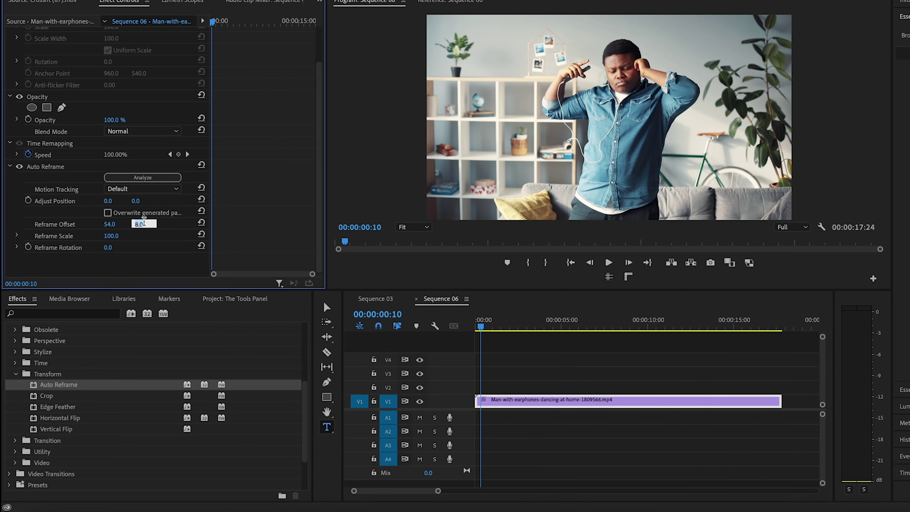
Start keyframing Auto Reframe's Adjust Position at the clip's first frame, and adjust the Reframe Offset further
left_click_drag(213, 21, 209, 22)
left_click(29, 200)
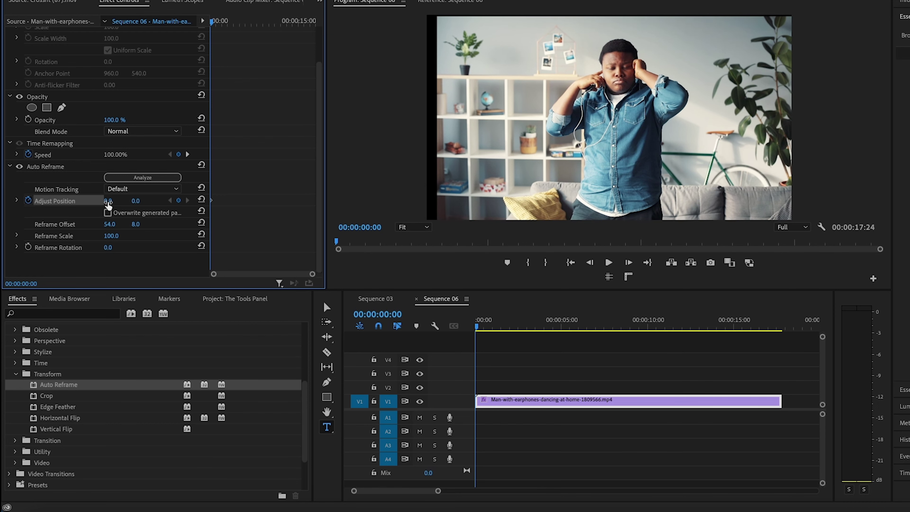
mouse_move(110, 225)
left_mouse_down()
mouse_move(194, 225)
mouse_move(122, 226)
left_mouse_up()
left_click_drag(136, 226, 111, 238)
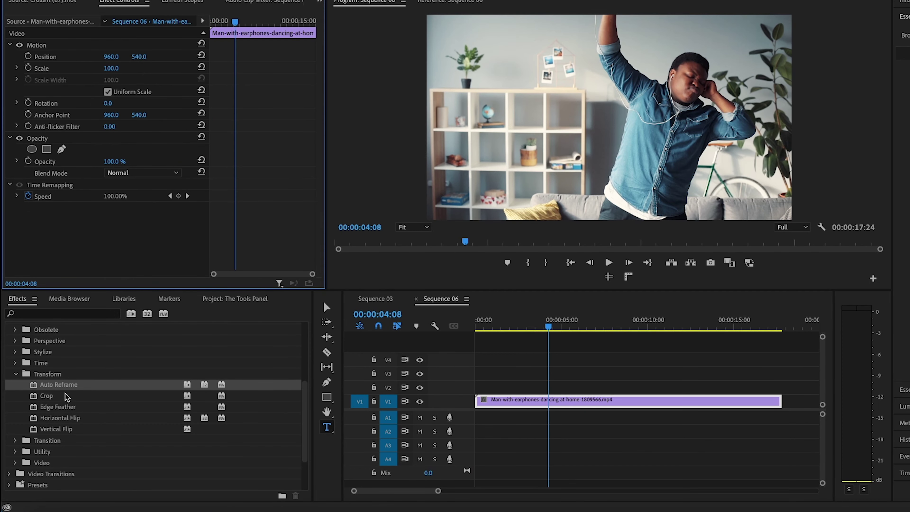
Apply Crop with Left 32%, Top 18%, Right 16% and Bottom 12%, and try its Zoom option during playback
double_click(65, 394)
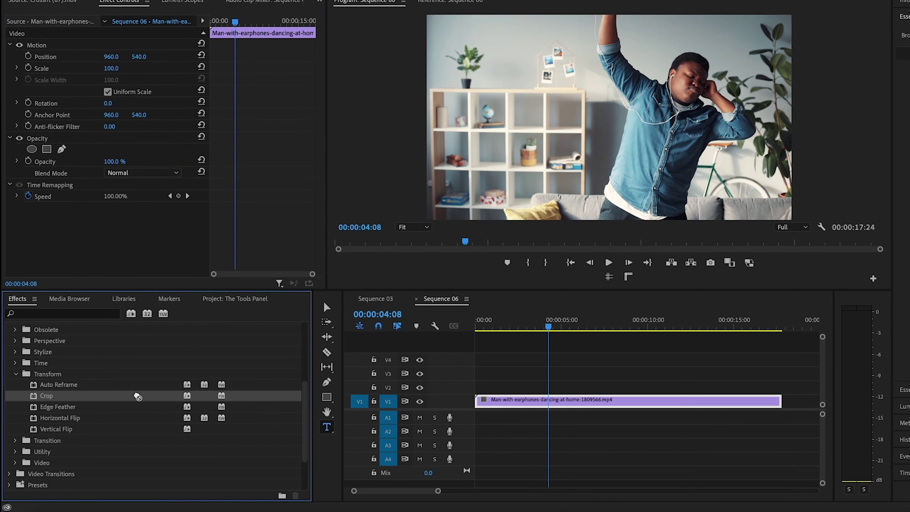
left_click_drag(110, 189, 122, 224)
key("space")
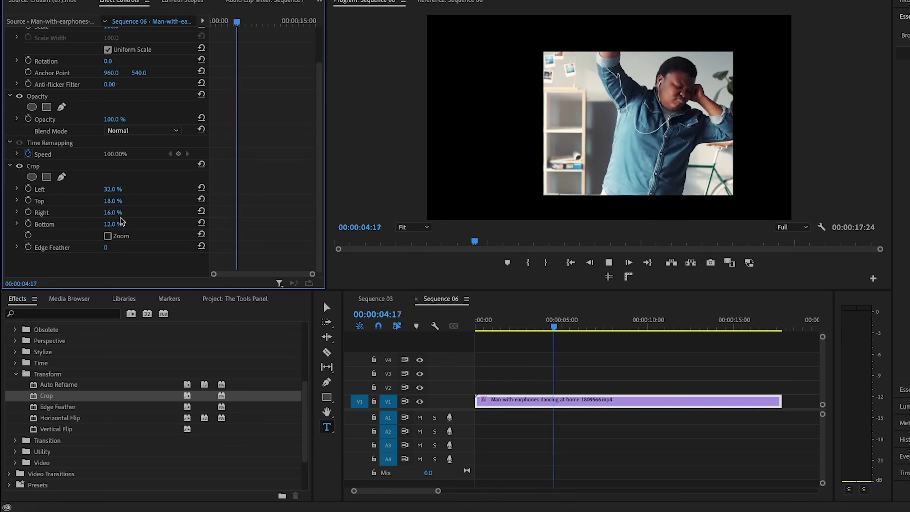
left_click(107, 236)
left_click(107, 236)
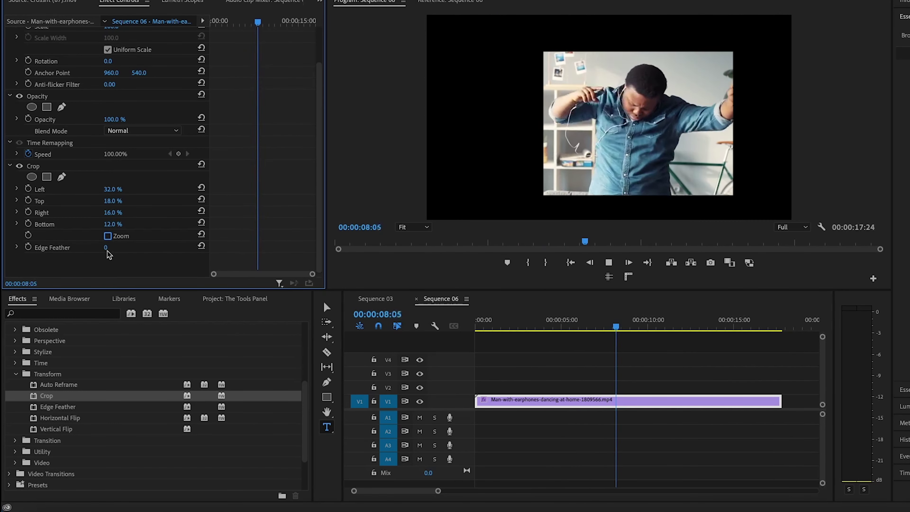
Increase the Crop effect's Edge Feather and preview the animated crop on the layered man-with-earphones clips
left_click_drag(106, 247, 122, 247)
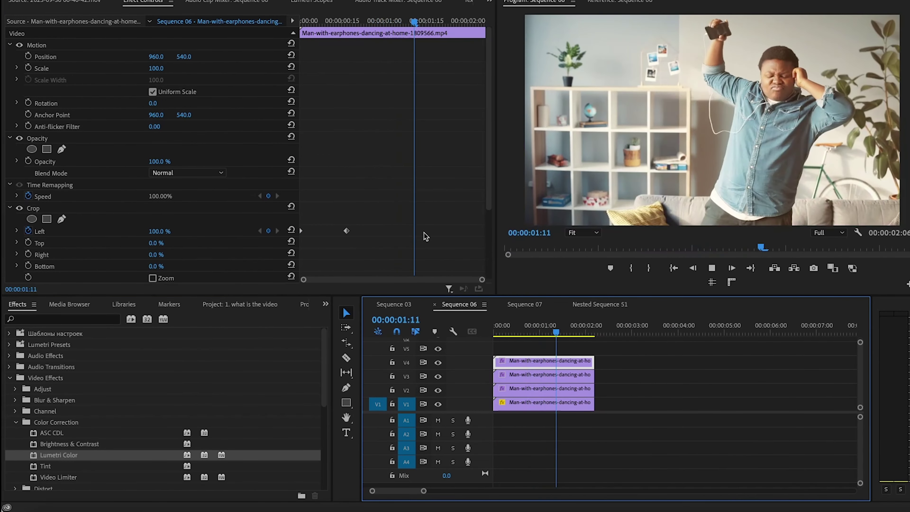
key("space")
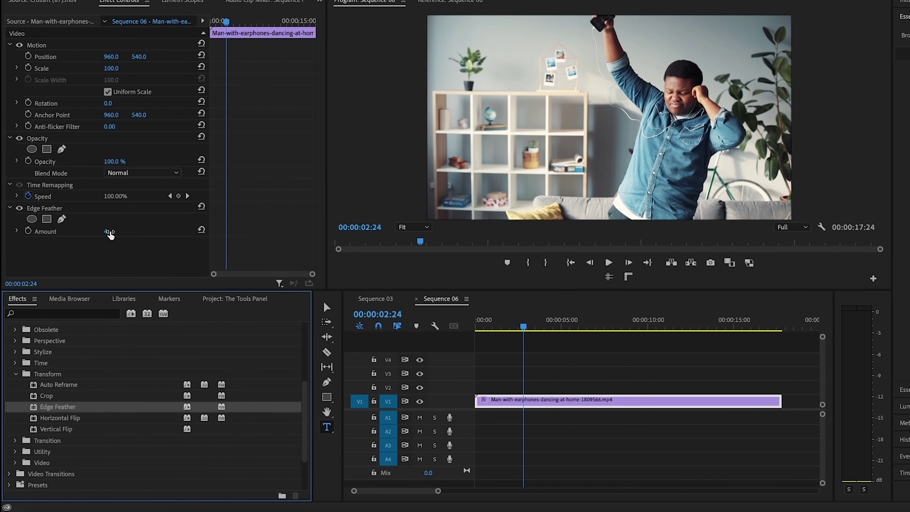
Adjust the Edge Feather effect's Amount, preview the man-with-earphones clip from the start, and remove the effect
mouse_move(110, 233)
left_mouse_down()
mouse_move(145, 234)
mouse_move(102, 232)
left_mouse_up()
left_click(478, 322)
key("space")
key("Delete")
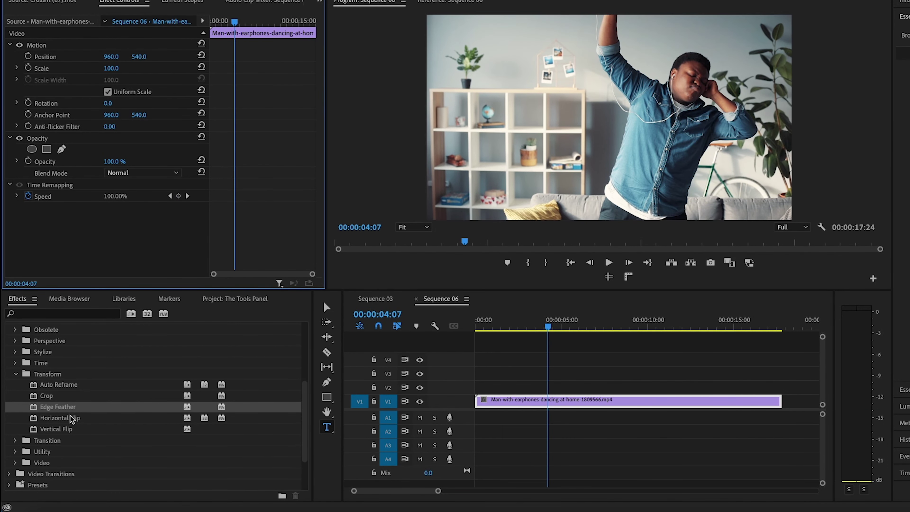
Apply and preview Horizontal Flip and, in its place, Vertical Flip on the man-with-earphones clip
left_click_drag(70, 417, 513, 407)
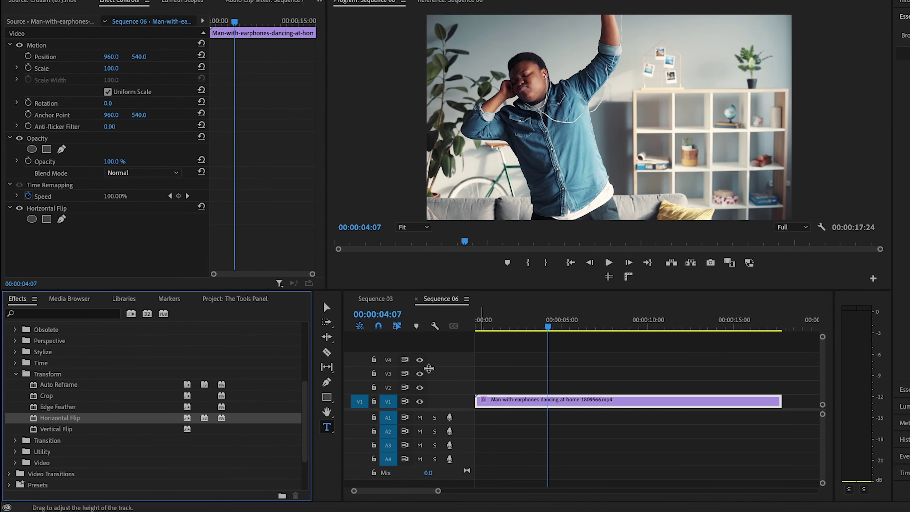
key("space")
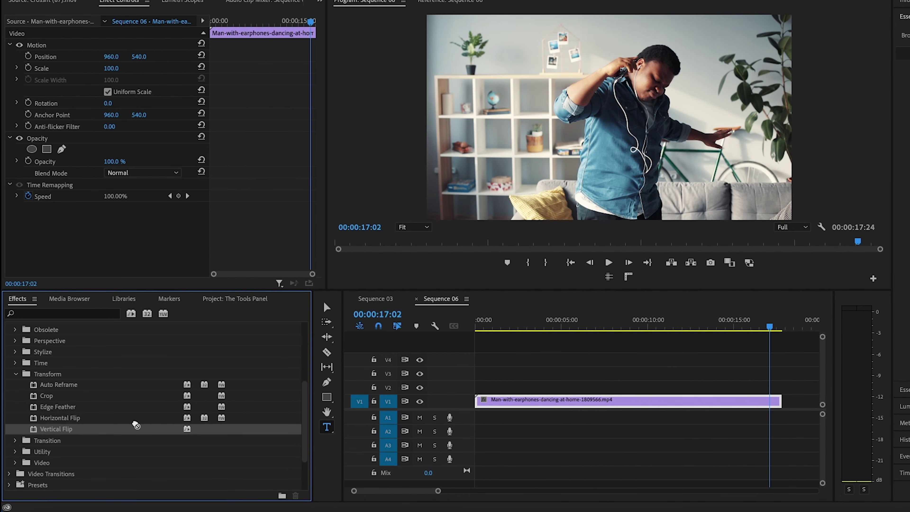
left_click_drag(136, 429, 504, 404)
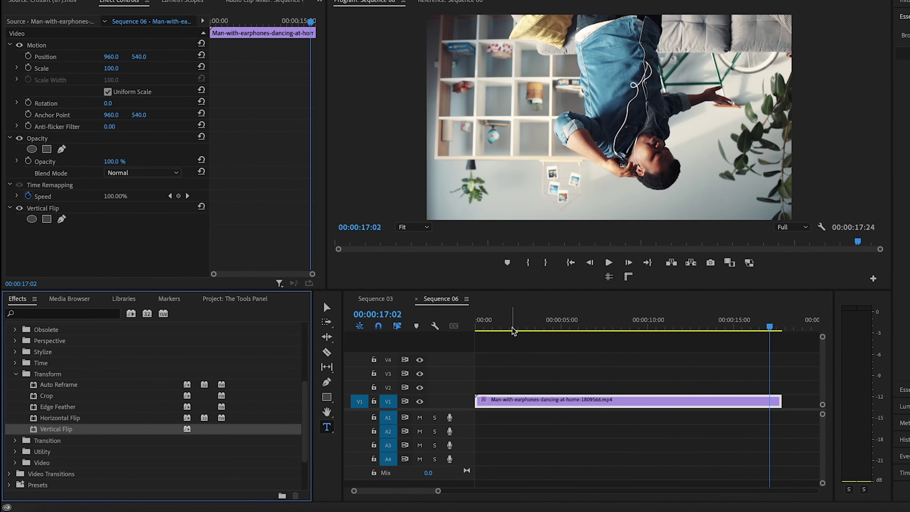
key("Home")
key("space")
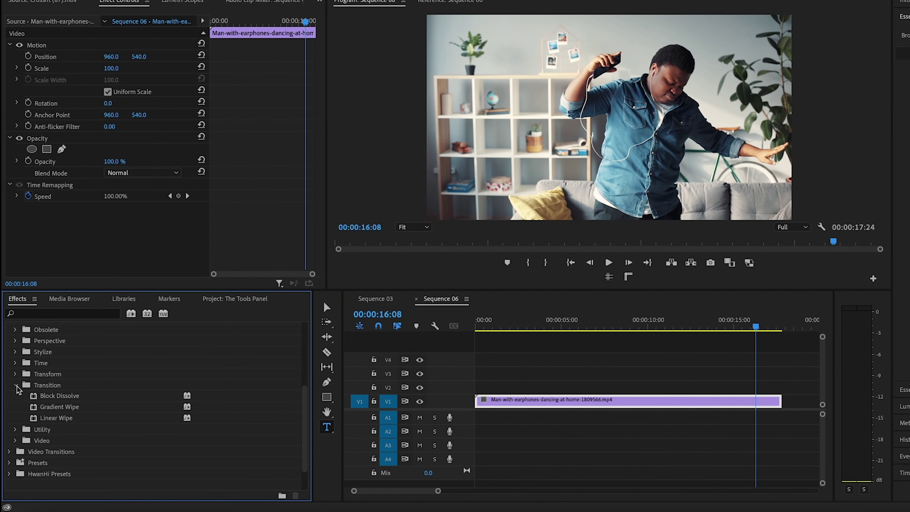
Apply Block Dissolve to the man-with-earphones clip and go to its first frame
left_click_drag(60, 395, 508, 402)
scroll(275, 220, "down", 2)
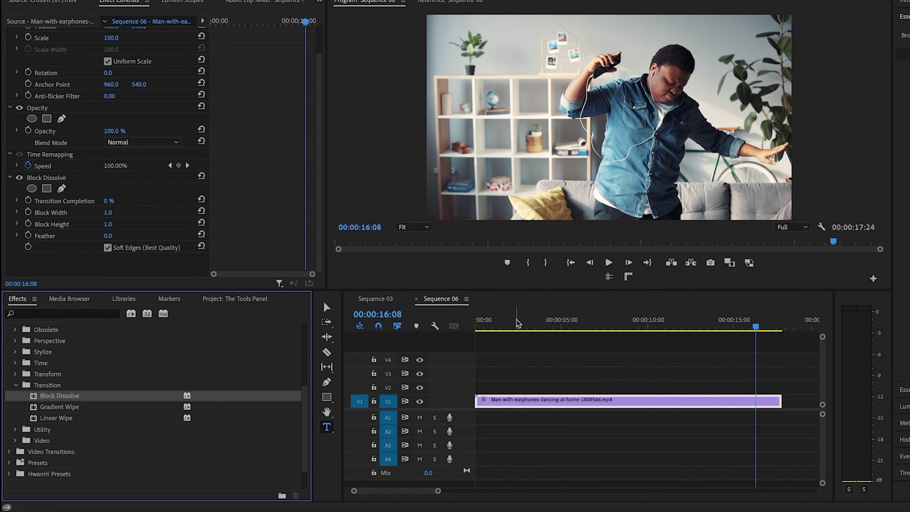
left_click_drag(517, 321, 460, 322)
mouse_move(109, 201)
left_mouse_down()
mouse_move(144, 201)
mouse_move(109, 201)
left_mouse_up()
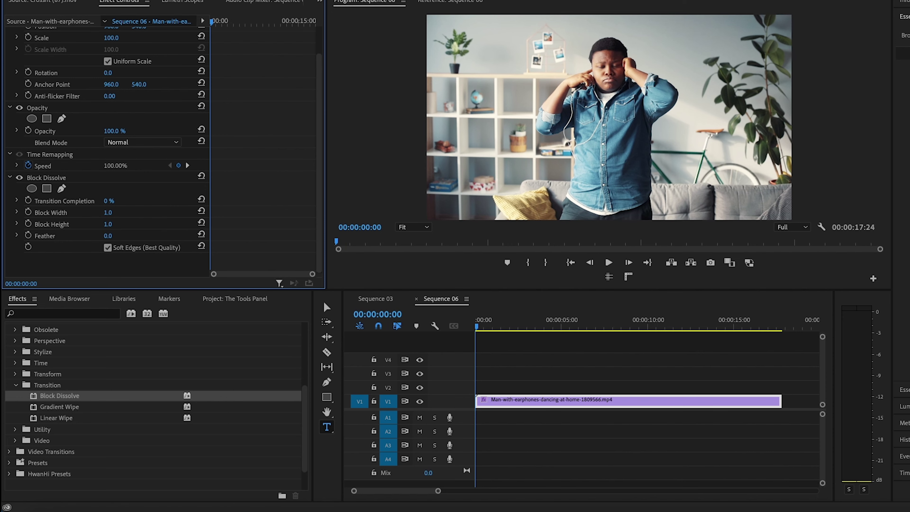
Start keyframing Block Dissolve's Transition Completion, Block Width and Block Height at the first frame, and change Transition Completion and Block Width at 00:00:03:00
left_click(28, 224)
left_click(28, 212)
left_click(28, 200)
left_click(427, 244)
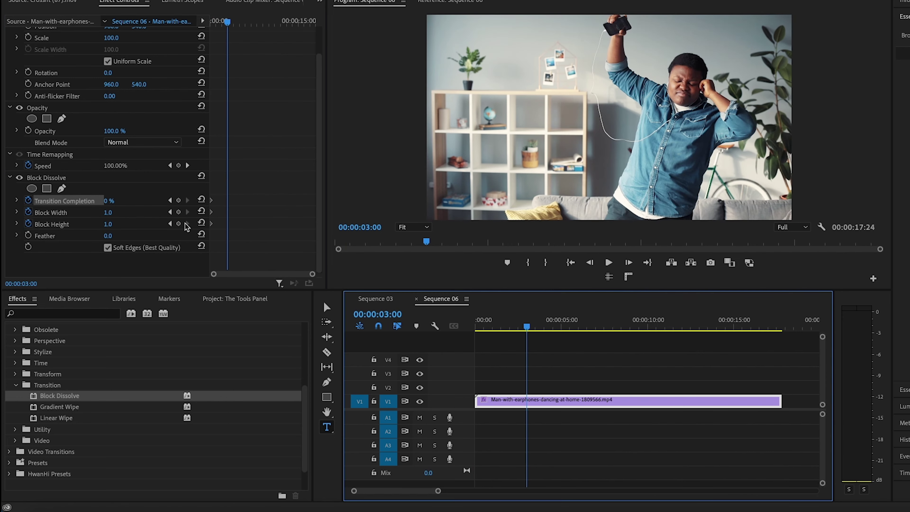
left_click_drag(107, 201, 127, 212)
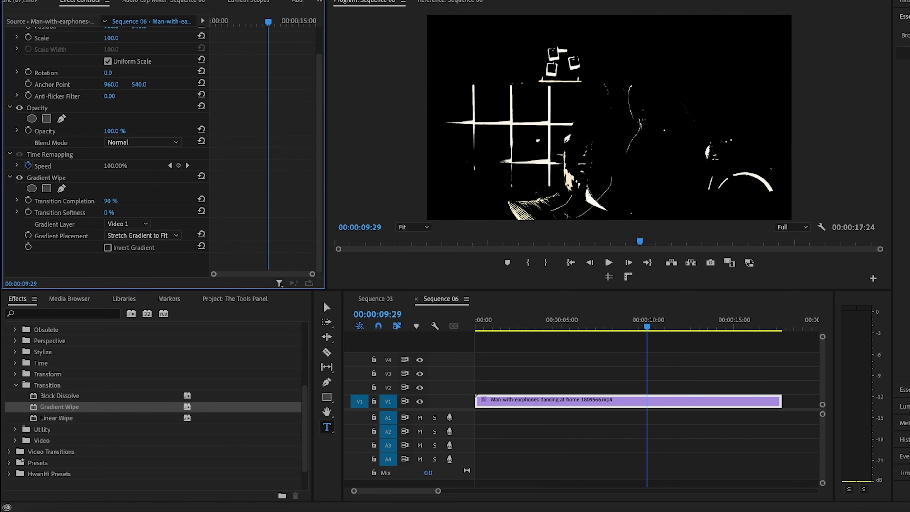
Set Gradient Wipe's Transition Completion to 40% and Transition Softness to 100%, and remove the effect
mouse_move(118, 202)
left_mouse_down()
mouse_move(108, 201)
mouse_move(122, 201)
mouse_move(123, 213)
left_mouse_up()
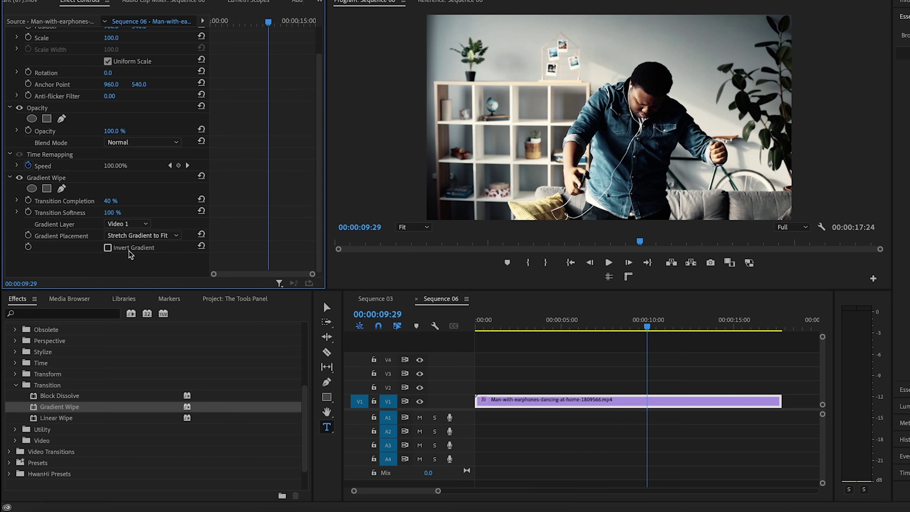
key("Delete")
Apply Linear Wipe to the man-with-earphones clip and raise its Transition Completion
left_click(66, 419)
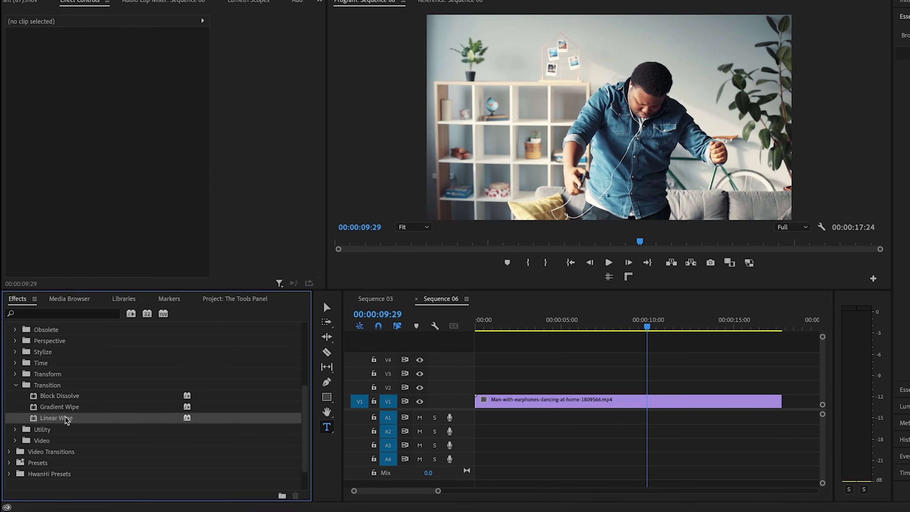
left_click_drag(492, 394, 612, 407)
scroll(269, 169, "down", 1)
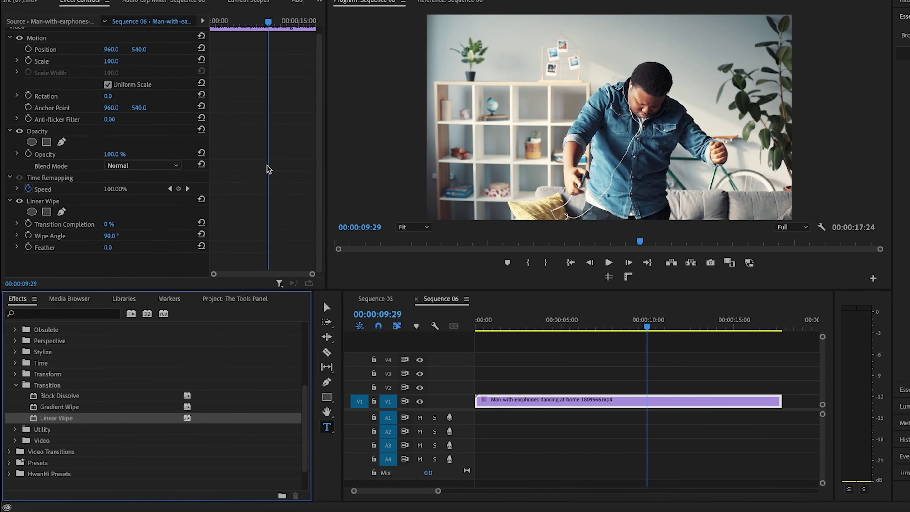
mouse_move(108, 226)
left_mouse_down()
mouse_move(141, 226)
mouse_move(112, 227)
left_mouse_up()
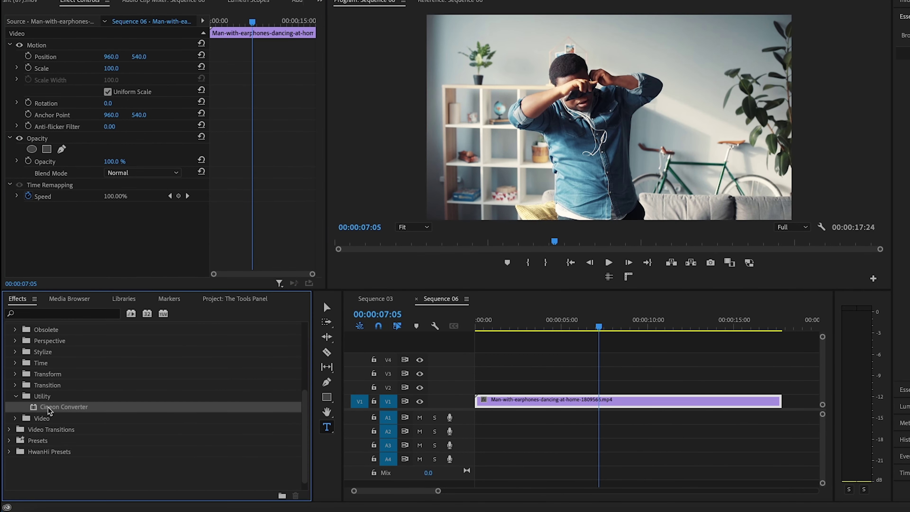
Apply Cineon Converter to the clip, adjust its tonal values, and set Conversion Type to Linear to Log with Highlight Rolloff 0
left_click_drag(64, 406, 610, 400)
scroll(104, 192, "down", 6)
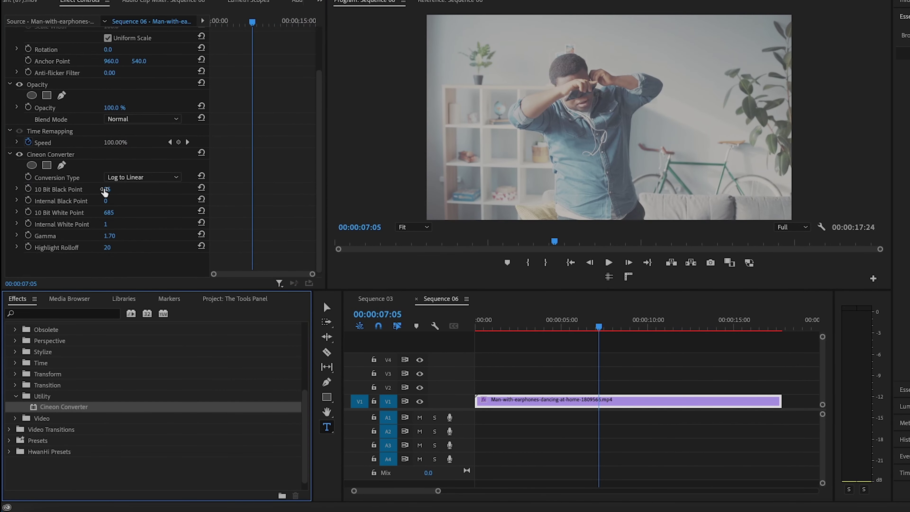
left_click_drag(104, 192, 192, 236)
left_click(142, 177)
left_click(140, 193)
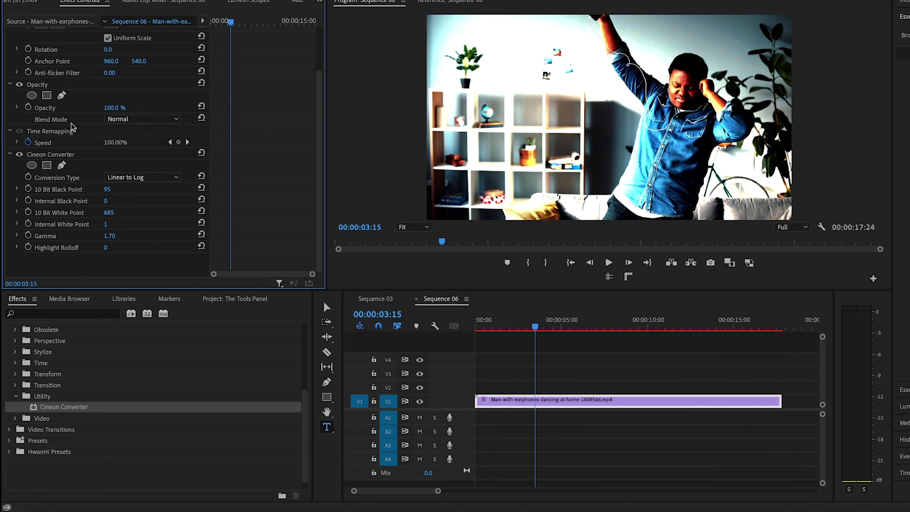
Replace Cineon Converter with the Video category's Clip Name effect on the man-with-earphones clip
left_click(50, 154)
key("Delete")
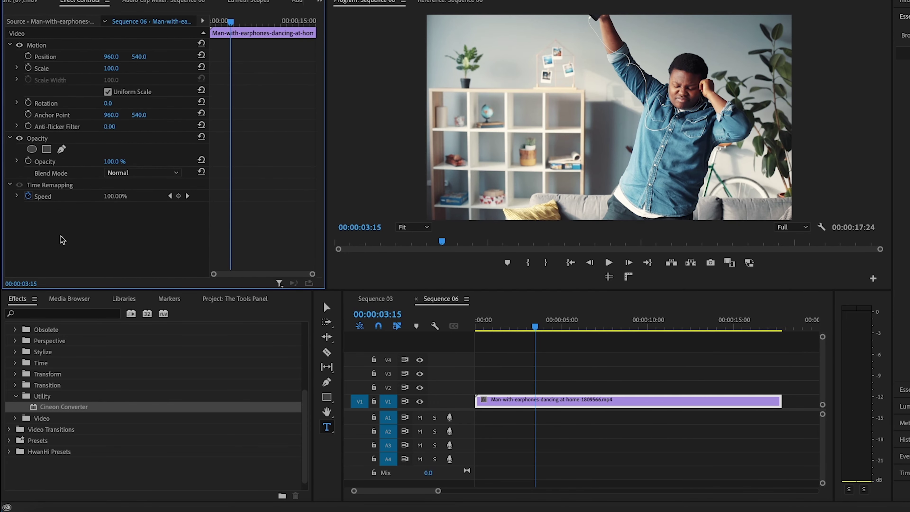
left_click(15, 397)
double_click(66, 422)
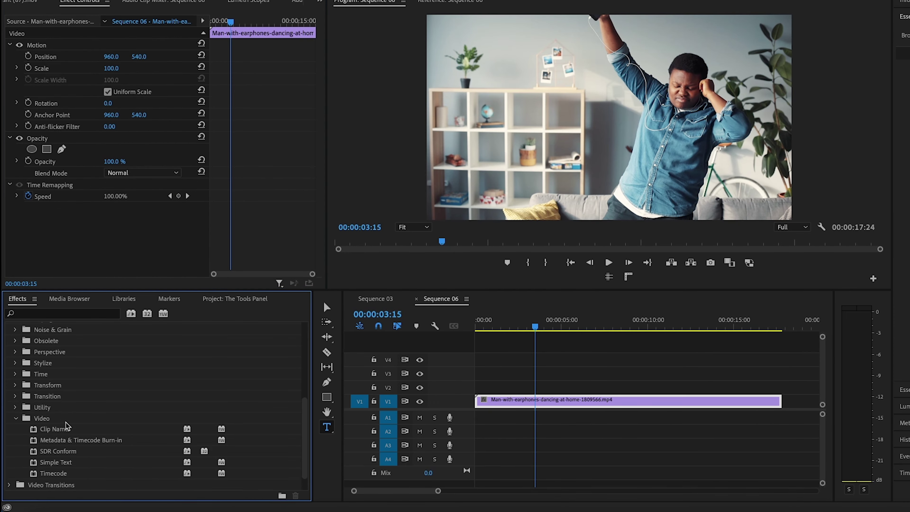
scroll(65, 422, "down", 1)
left_click_drag(59, 419, 538, 402)
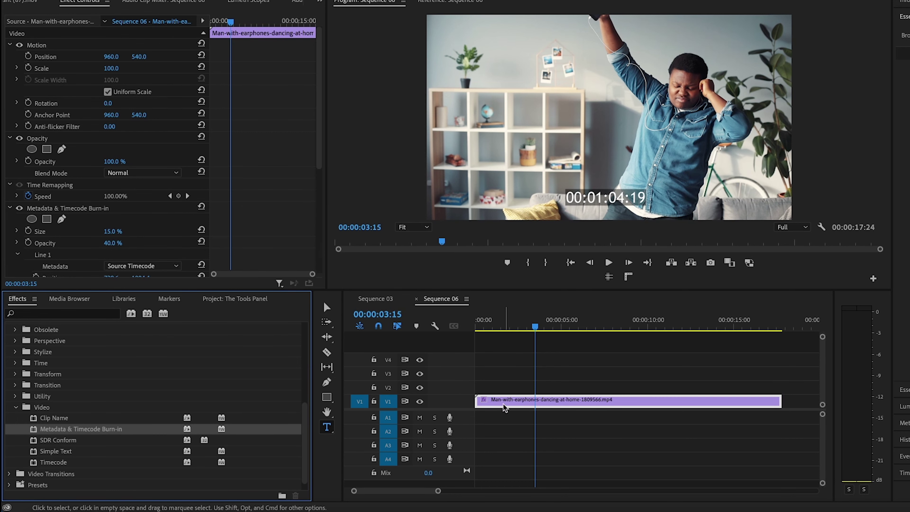
Set the Line 2 metadata of Metadata & Timecode Burn-in to Frame Rate
scroll(171, 220, "down", 5)
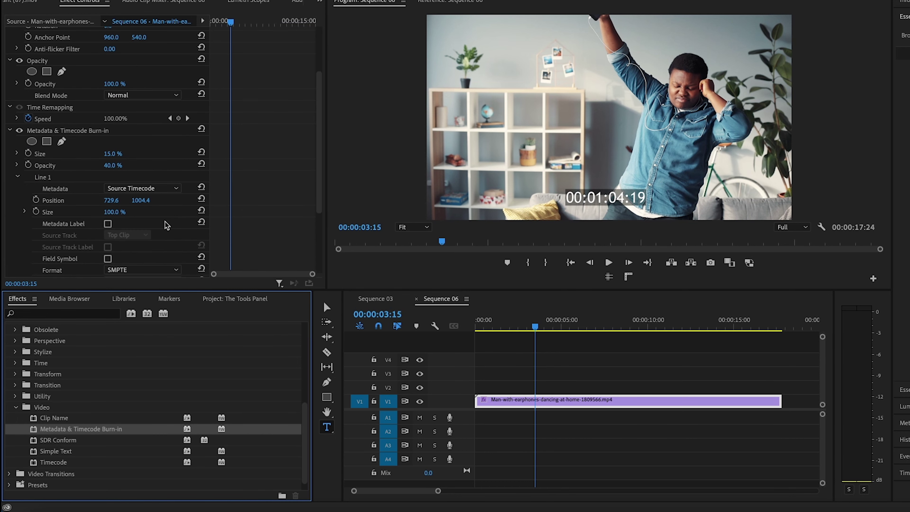
left_click(16, 212)
left_click(142, 224)
scroll(140, 394, "down", 2)
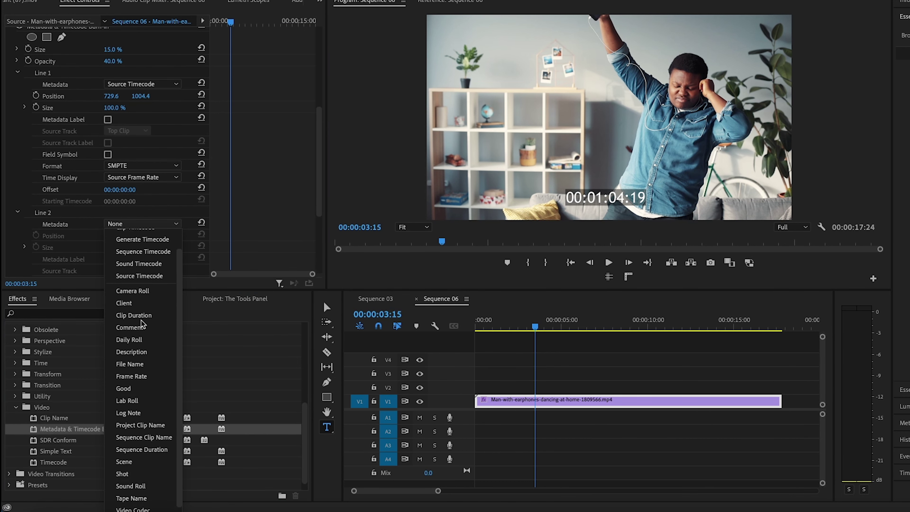
left_click(131, 365)
Set the Line 3 metadata of Metadata & Timecode Burn-in to Generate Timecode
scroll(144, 179, "down", 3)
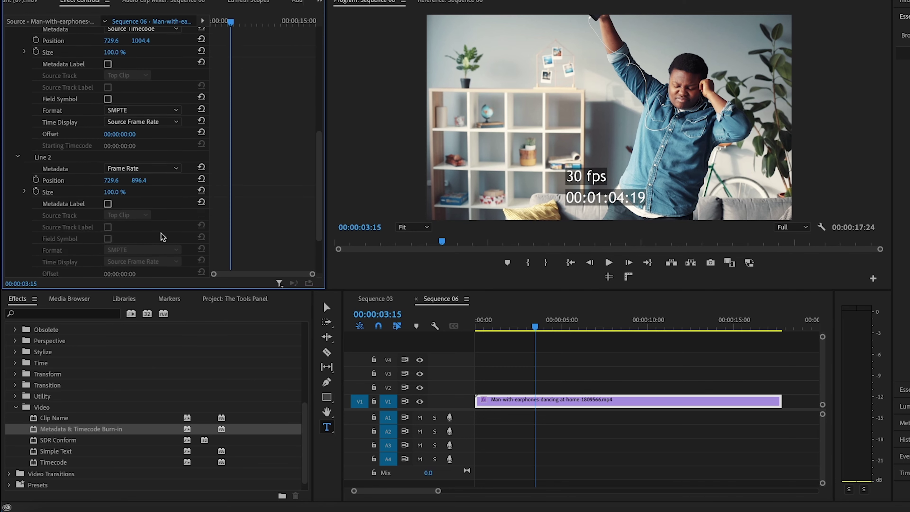
left_click(18, 224)
left_click(142, 235)
left_click(155, 277)
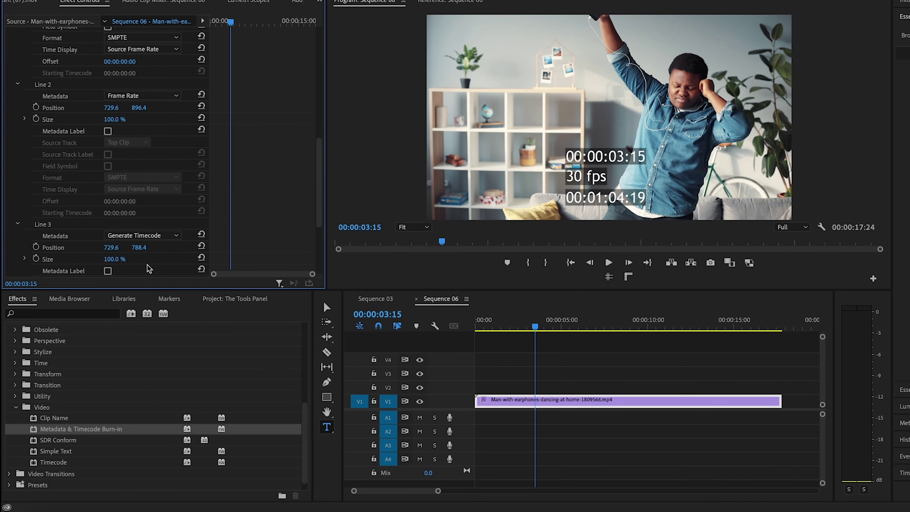